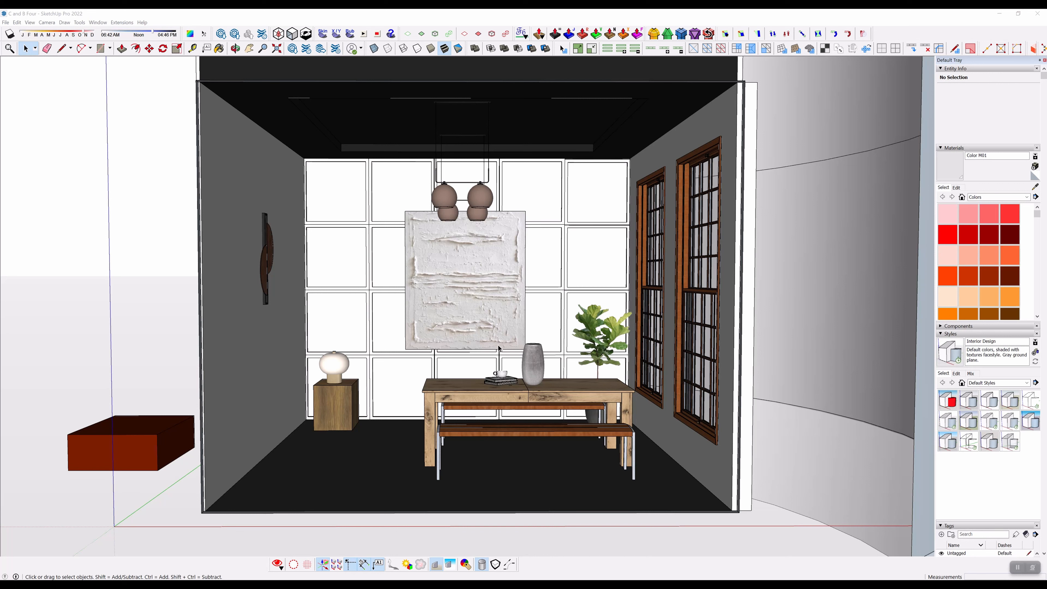
Step: Examine the dining room model from several angles, selecting the wall artwork and the curved backdrop outside the windows
{"action": "left_click", "coordinate": [477, 300]}
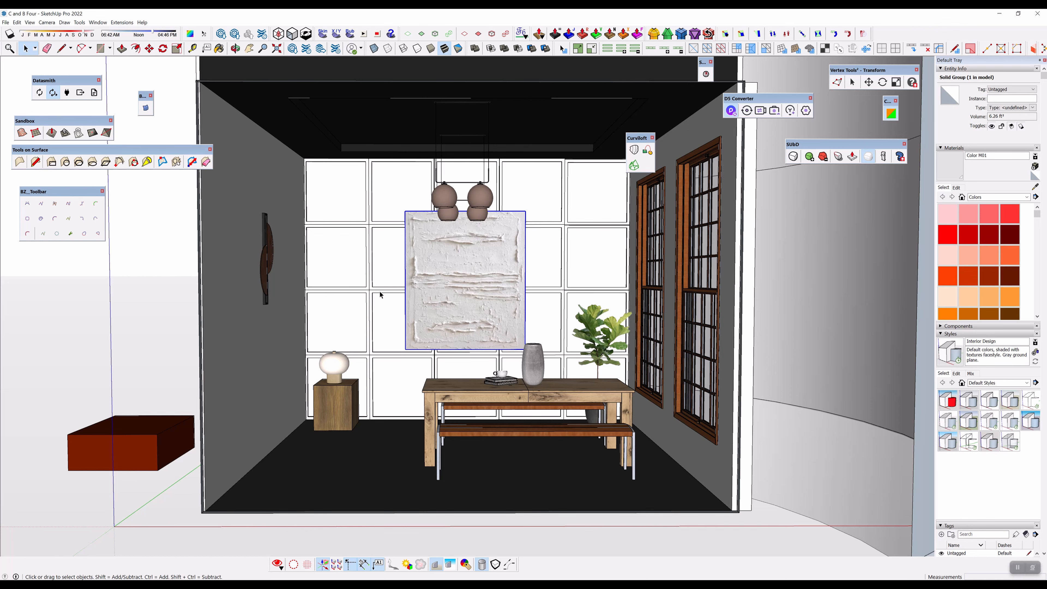
{"action": "middle_click_drag", "start_coordinate": [362, 300], "coordinate": [620, 285]}
{"action": "scroll", "coordinate": [382, 328], "scroll_direction": "down", "scroll_amount": 5}
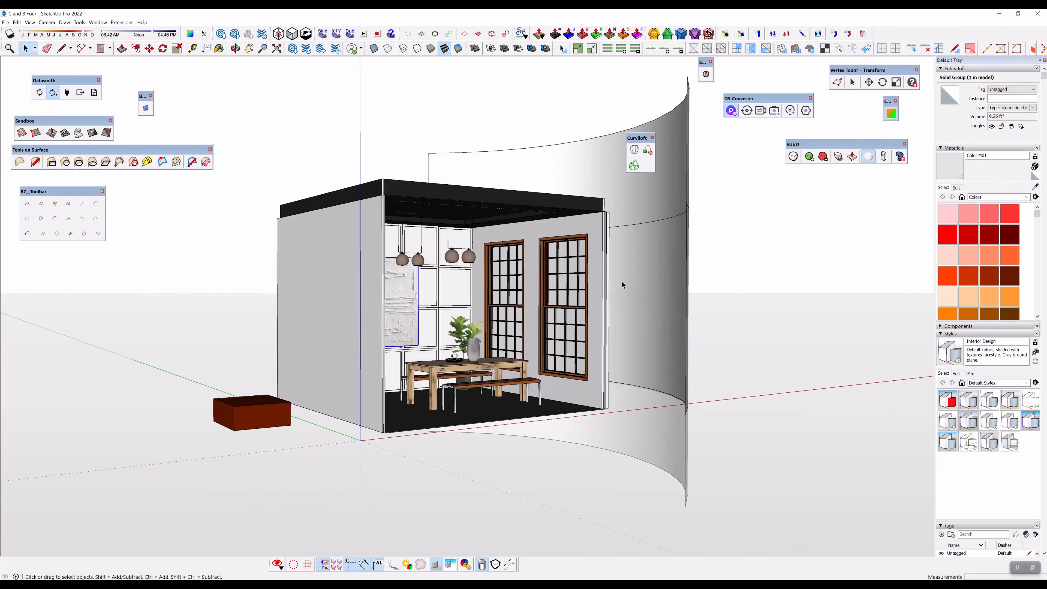
{"action": "left_click", "coordinate": [683, 198]}
{"action": "left_click", "coordinate": [671, 219]}
{"action": "scroll", "coordinate": [693, 308], "scroll_direction": "up", "scroll_amount": 4}
{"action": "middle_click_drag", "start_coordinate": [694, 309], "coordinate": [215, 370]}
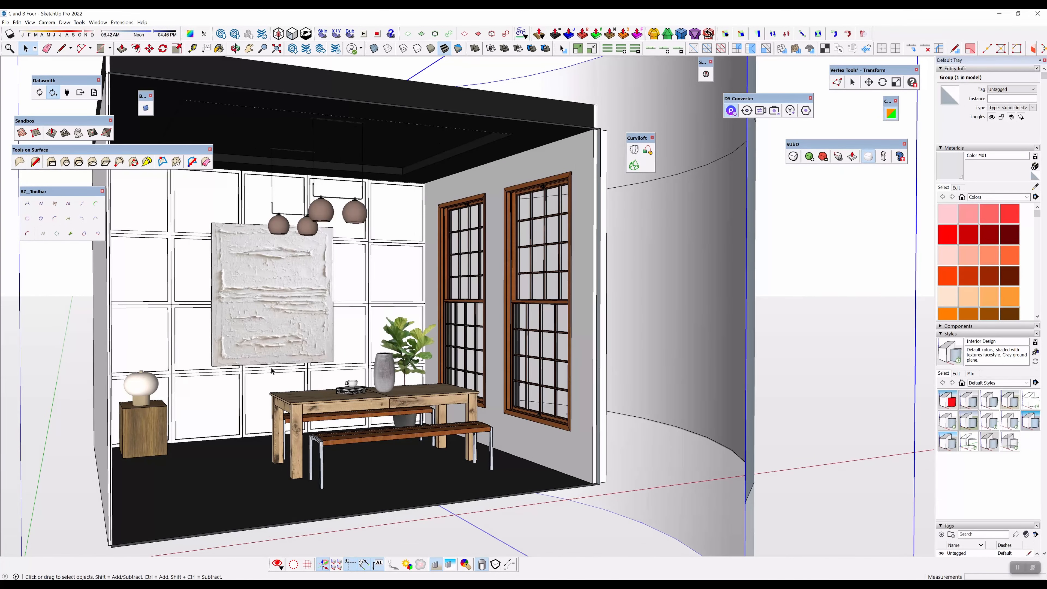
{"action": "middle_click_drag", "start_coordinate": [297, 370], "coordinate": [414, 352], "text": "shift"}
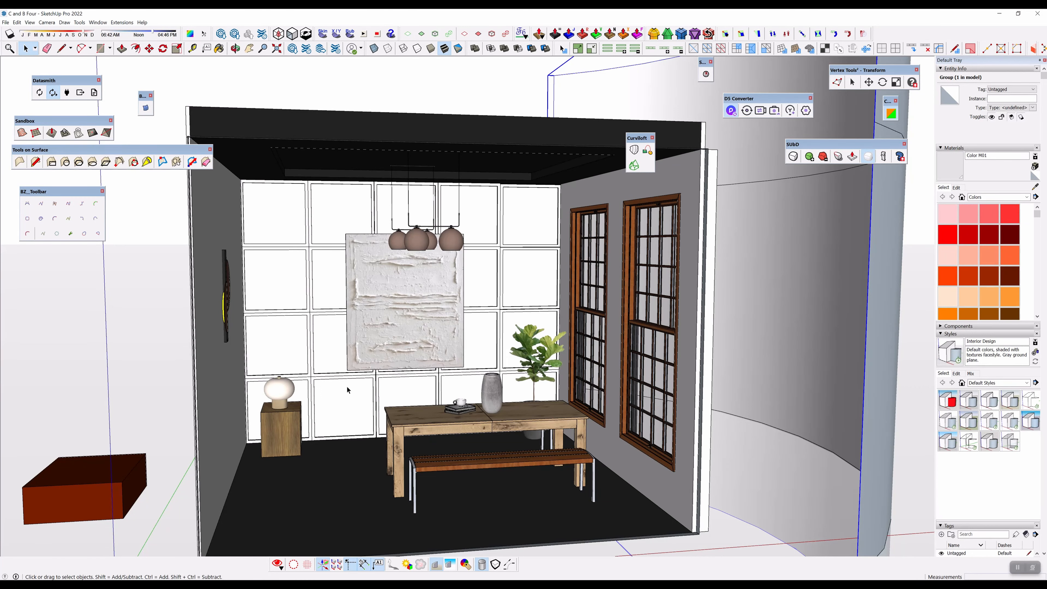
{"action": "middle_click_drag", "start_coordinate": [478, 374], "coordinate": [484, 357]}
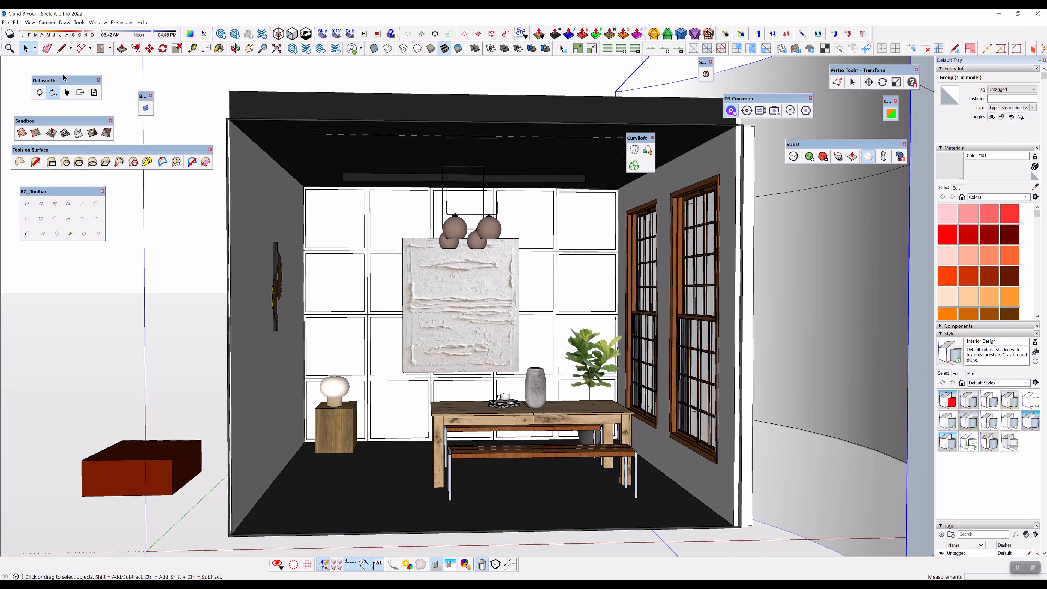
Step: Place the Datasmith and D5 Converter toolbars near each other over the room, checking the C_and_B_Four import in Twinmotion
{"action": "left_click_drag", "start_coordinate": [59, 79], "coordinate": [381, 288]}
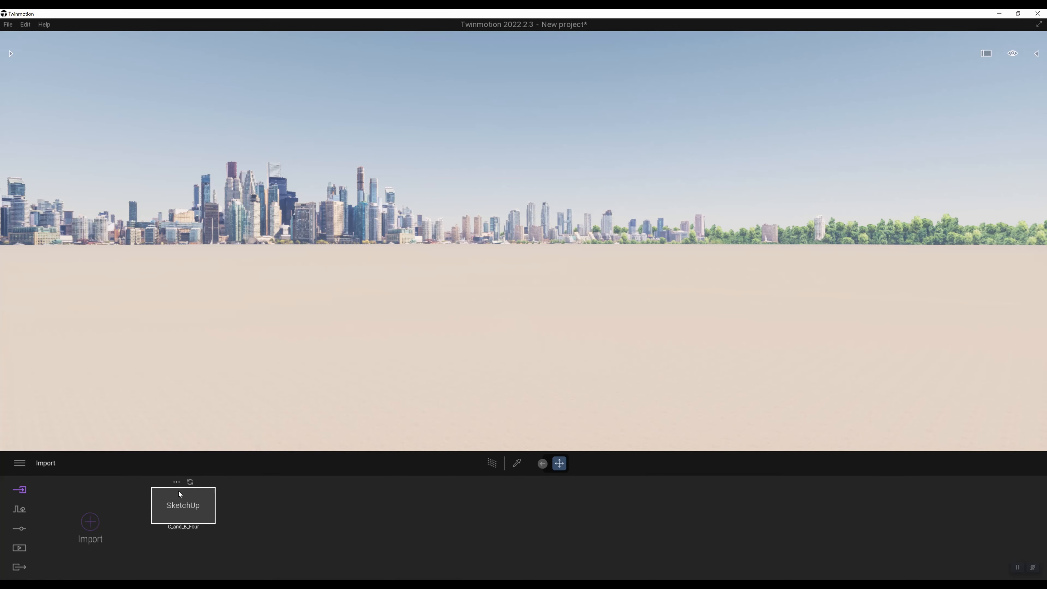
{"action": "left_click", "coordinate": [176, 482]}
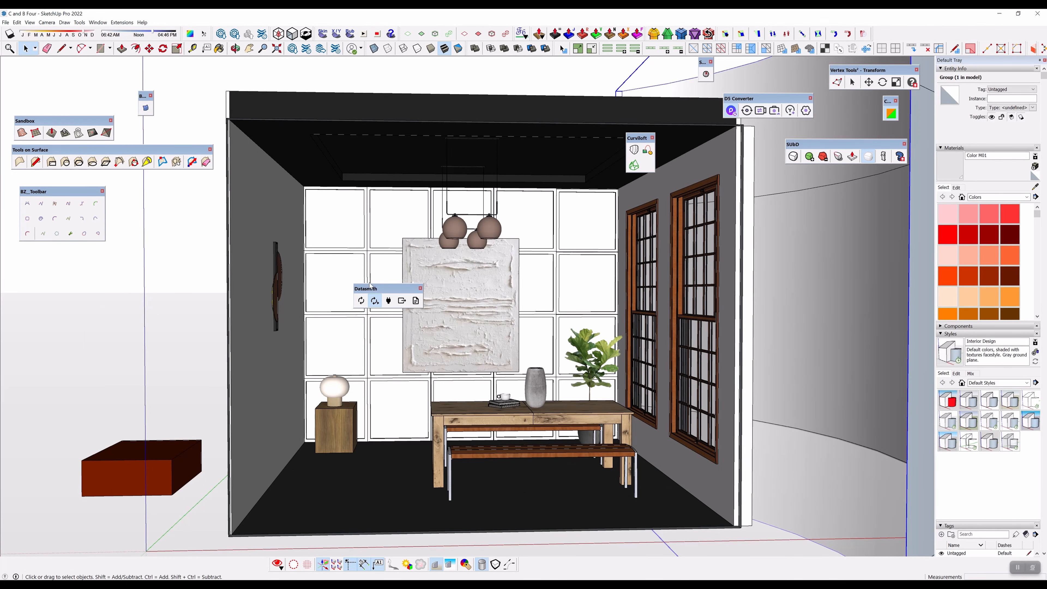
{"action": "left_click_drag", "start_coordinate": [763, 97], "coordinate": [474, 287]}
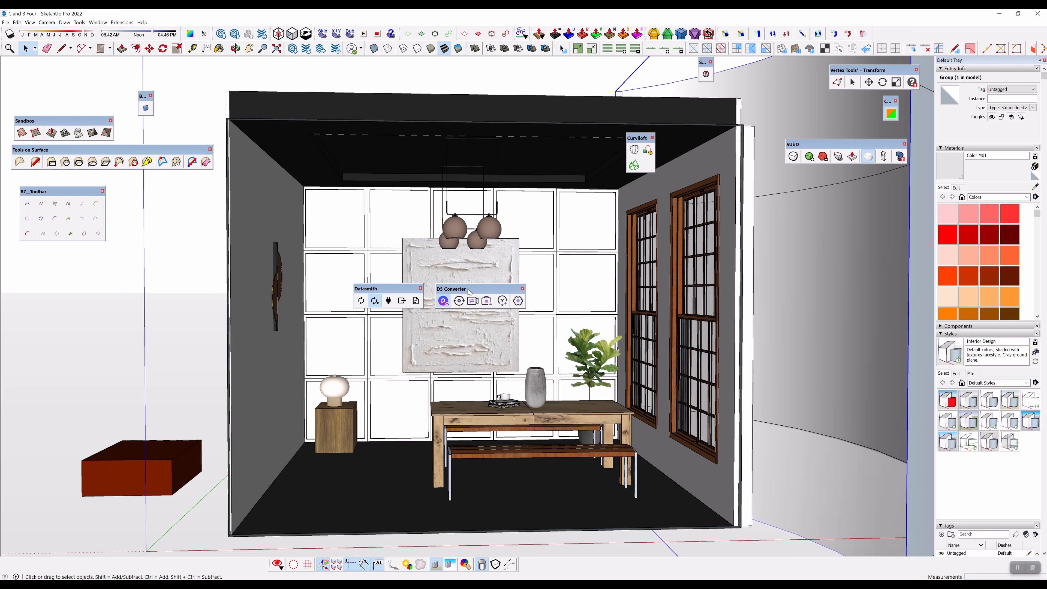
{"action": "mouse_move", "coordinate": [469, 288]}
{"action": "left_mouse_down"}
{"action": "mouse_move", "coordinate": [479, 285]}
{"action": "mouse_move", "coordinate": [471, 288]}
{"action": "left_mouse_up"}
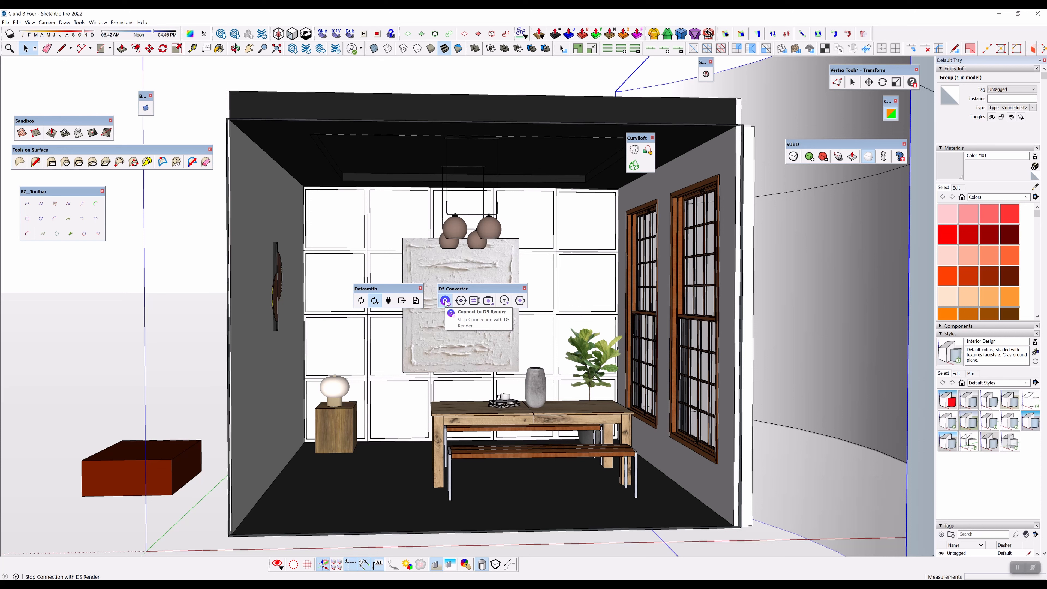
{"action": "left_click", "coordinate": [145, 336]}
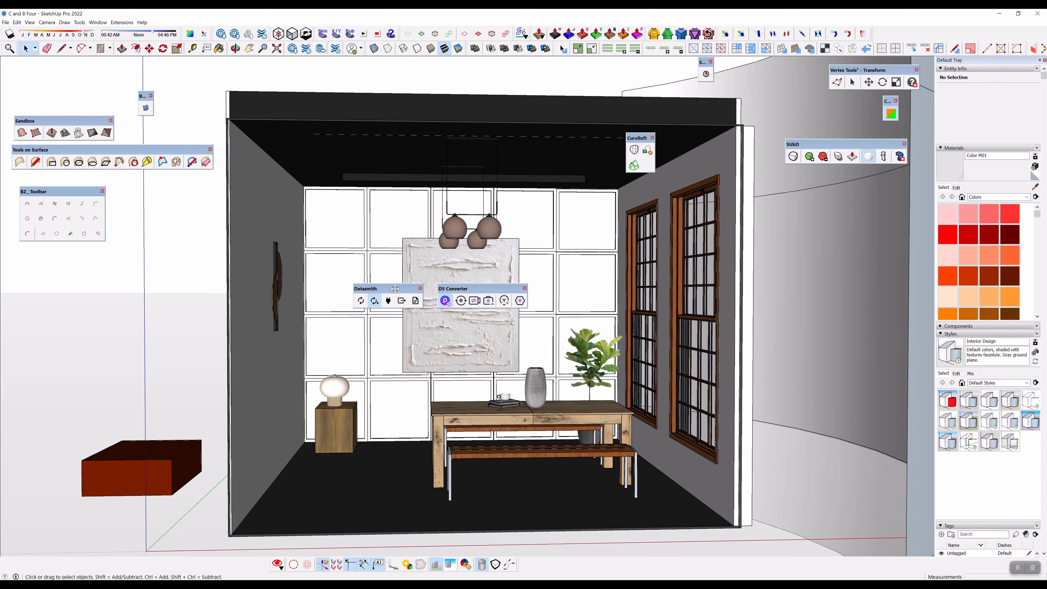
{"action": "left_click_drag", "start_coordinate": [397, 293], "coordinate": [364, 286]}
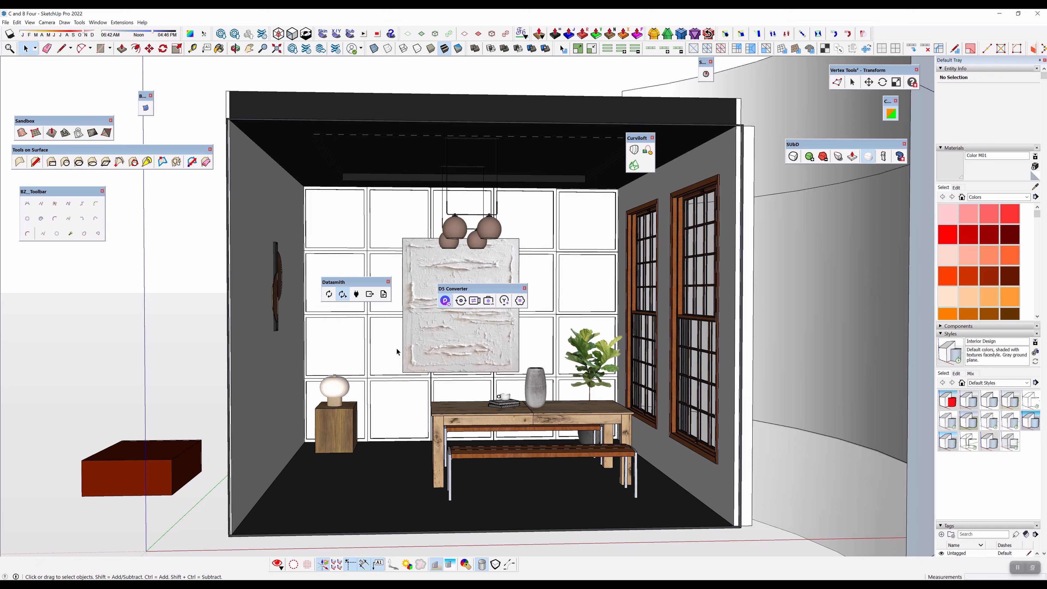
{"action": "left_click_drag", "start_coordinate": [476, 294], "coordinate": [536, 275]}
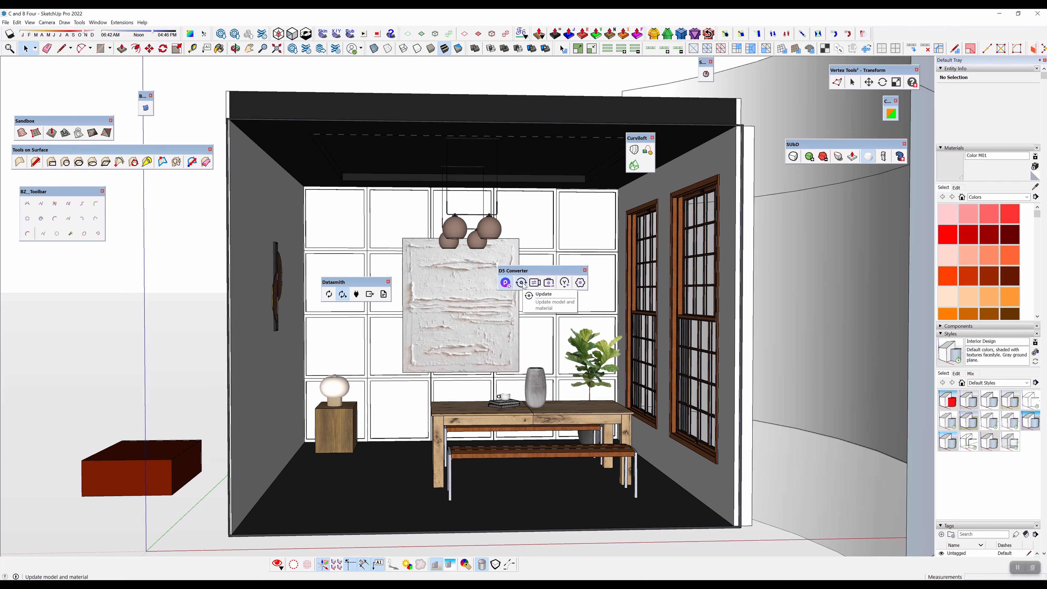
Step: Push/Pull the top face of the red box beside the room upward by about 8' 1 1/2"
{"action": "middle_click_drag", "start_coordinate": [416, 309], "coordinate": [476, 333]}
{"action": "scroll", "coordinate": [476, 334], "scroll_direction": "down", "scroll_amount": 3}
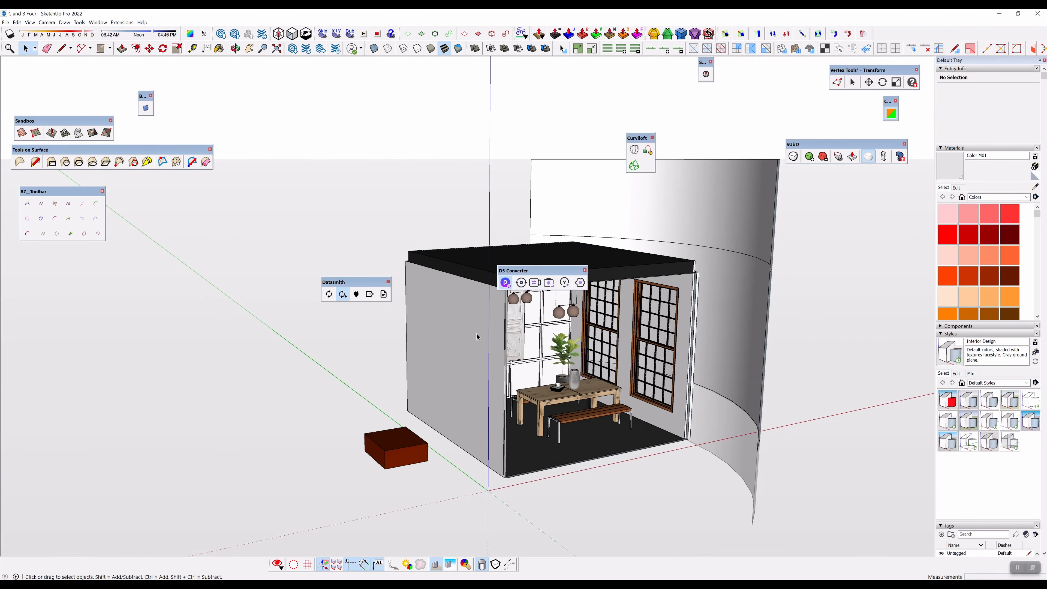
{"action": "left_click", "coordinate": [472, 341]}
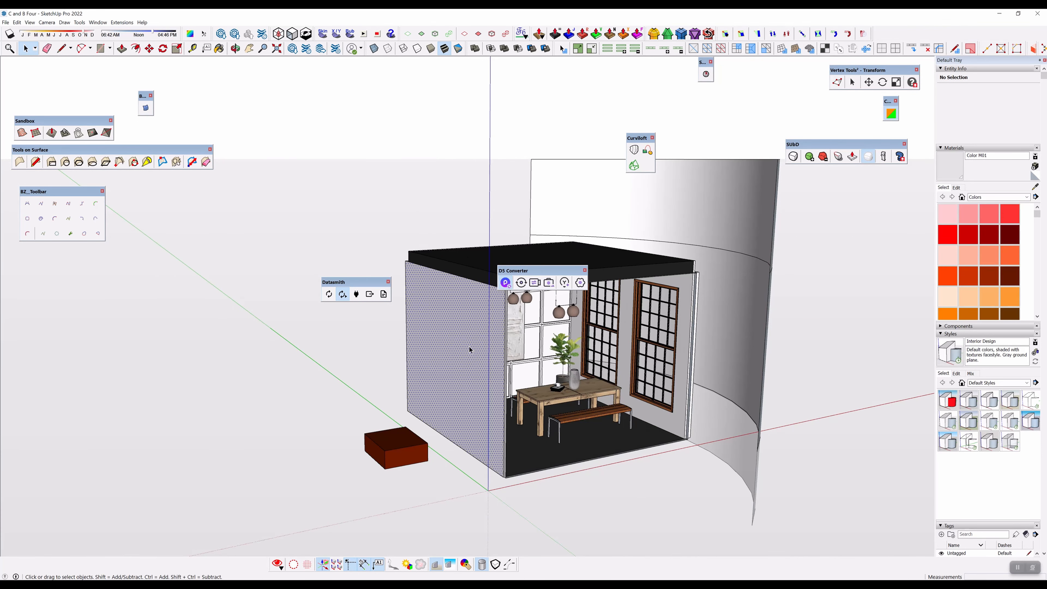
{"action": "left_click", "coordinate": [389, 444]}
{"action": "key", "text": "p"}
{"action": "left_click_drag", "start_coordinate": [387, 444], "coordinate": [388, 330]}
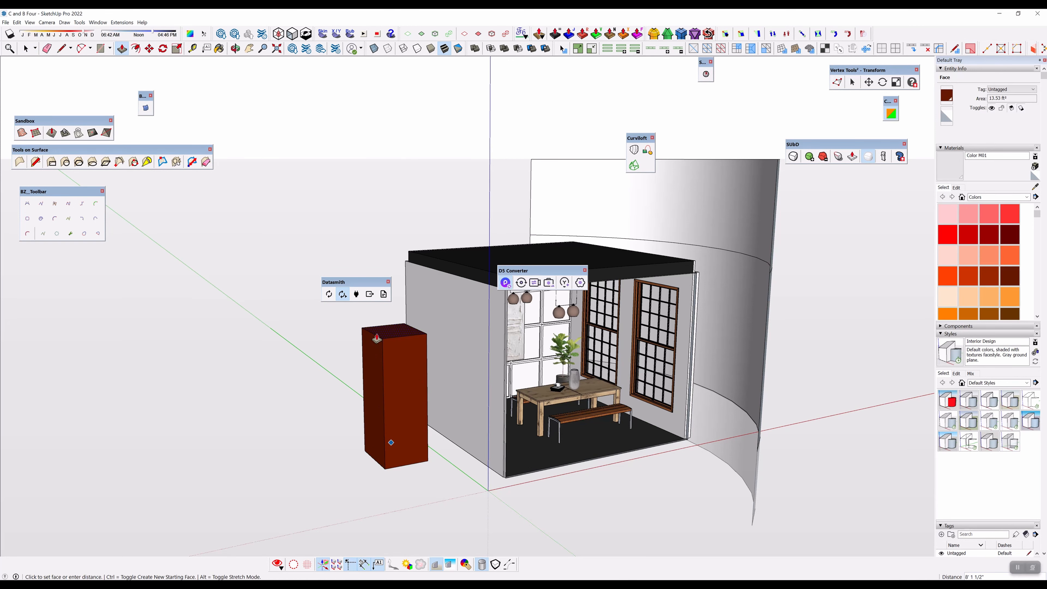
Step: Open the linked D5 Render scene, return to SketchUp and update the model and materials in D5 Render
{"action": "middle_click_drag", "start_coordinate": [478, 293], "coordinate": [495, 287]}
{"action": "left_click", "coordinate": [505, 282]}
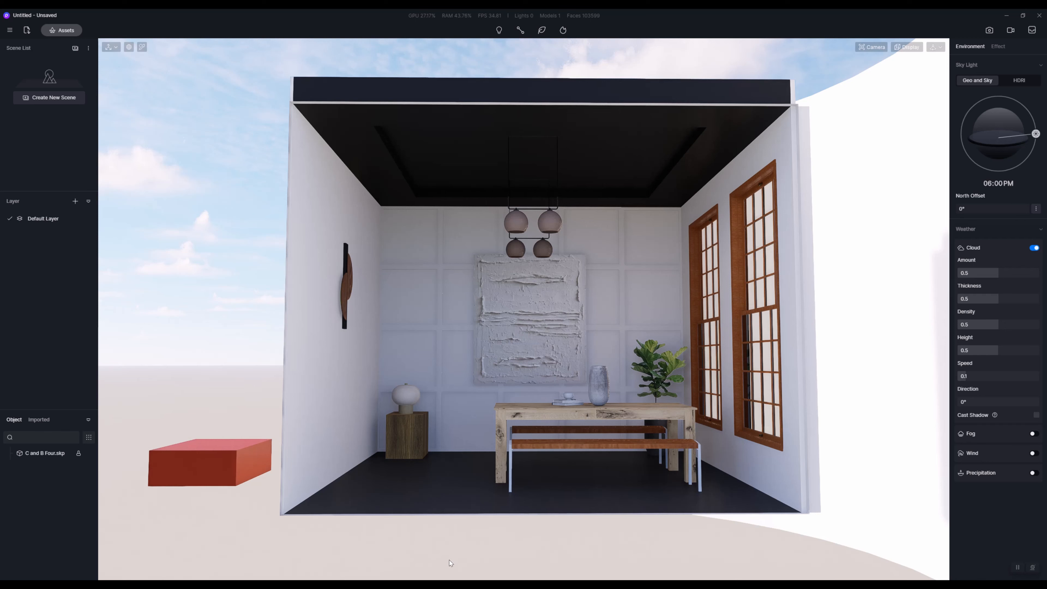
{"action": "mouse_move", "coordinate": [434, 585]}
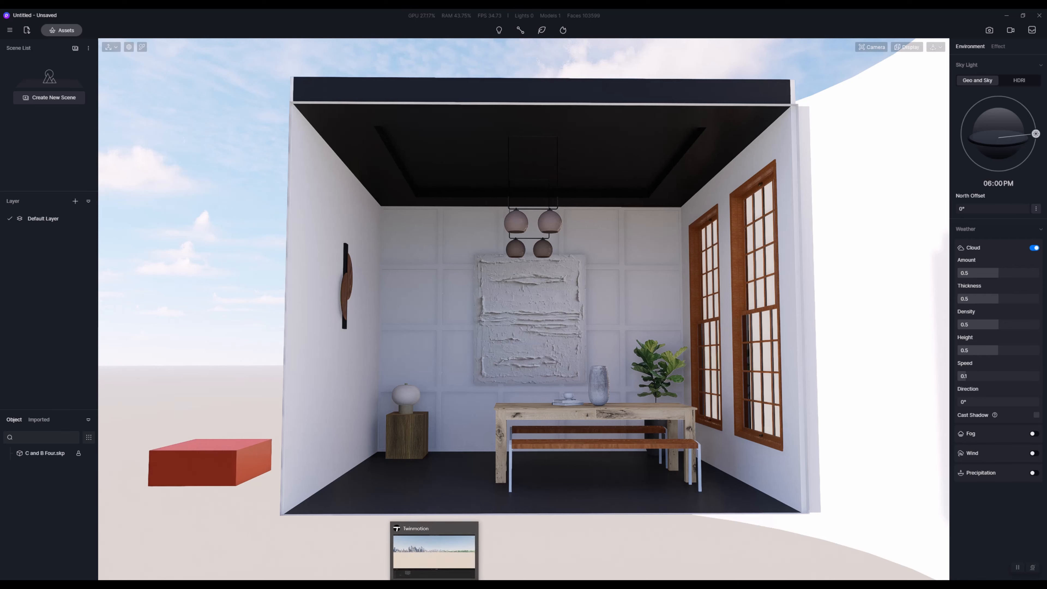
{"action": "left_click", "coordinate": [231, 585]}
{"action": "key", "text": "space"}
{"action": "left_click", "coordinate": [521, 285]}
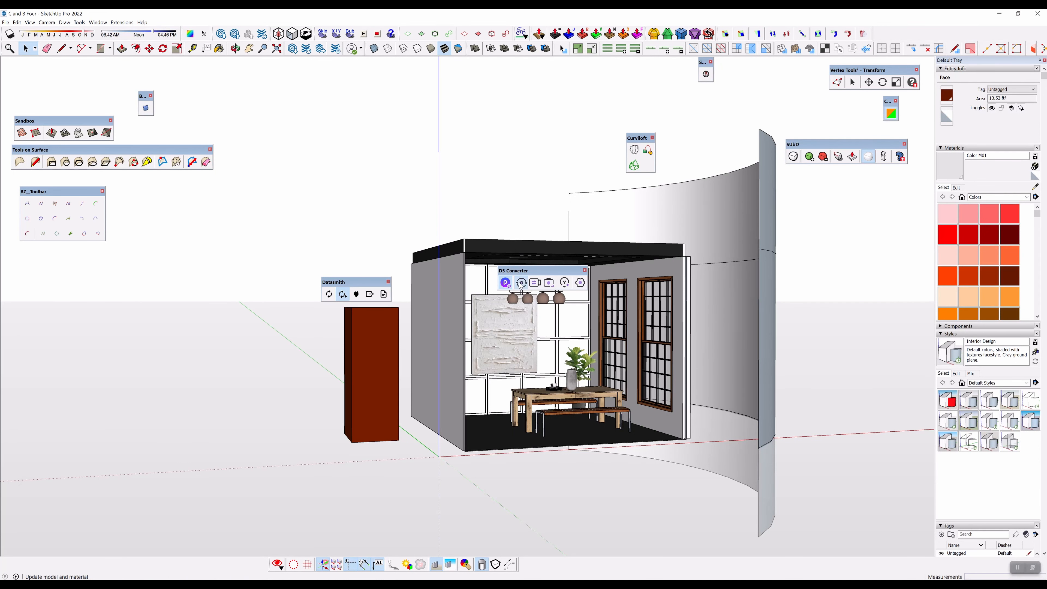
Step: Switch from SketchUp to Twinmotion and examine the synced room and red box from several angles
{"action": "scroll", "coordinate": [436, 326], "scroll_direction": "up", "scroll_amount": 4}
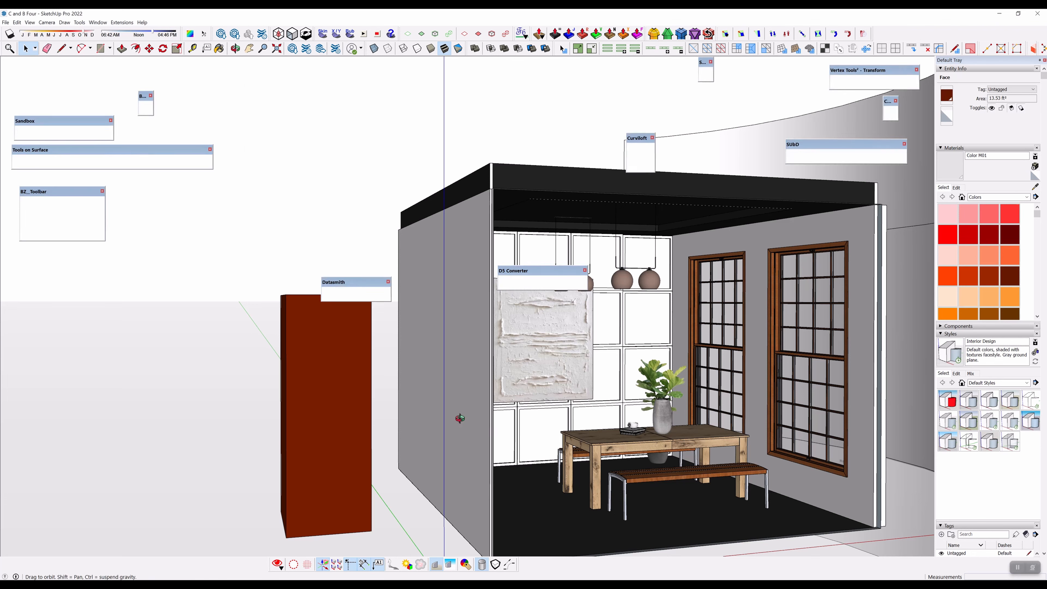
{"action": "middle_click_drag", "start_coordinate": [461, 420], "coordinate": [413, 398]}
{"action": "middle_click_drag", "start_coordinate": [499, 460], "coordinate": [516, 392], "text": "shift"}
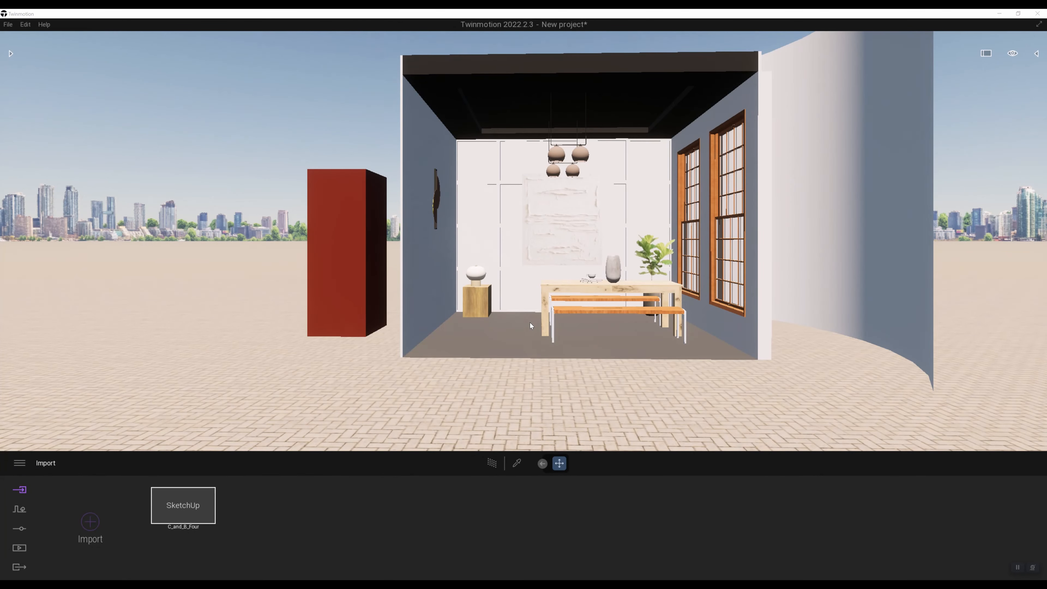
{"action": "right_click_drag", "start_coordinate": [508, 325], "coordinate": [459, 322]}
{"action": "left_click", "coordinate": [537, 318]}
{"action": "key", "text": "s"}
{"action": "key", "text": "a"}
{"action": "key", "text": "w"}
{"action": "key", "text": "q"}
{"action": "key", "text": "d"}
{"action": "key", "text": "w"}
{"action": "key", "text": "a"}
{"action": "key", "text": "w"}
{"action": "key", "text": "s"}
{"action": "key", "text": "s"}
{"action": "key", "text": "a"}
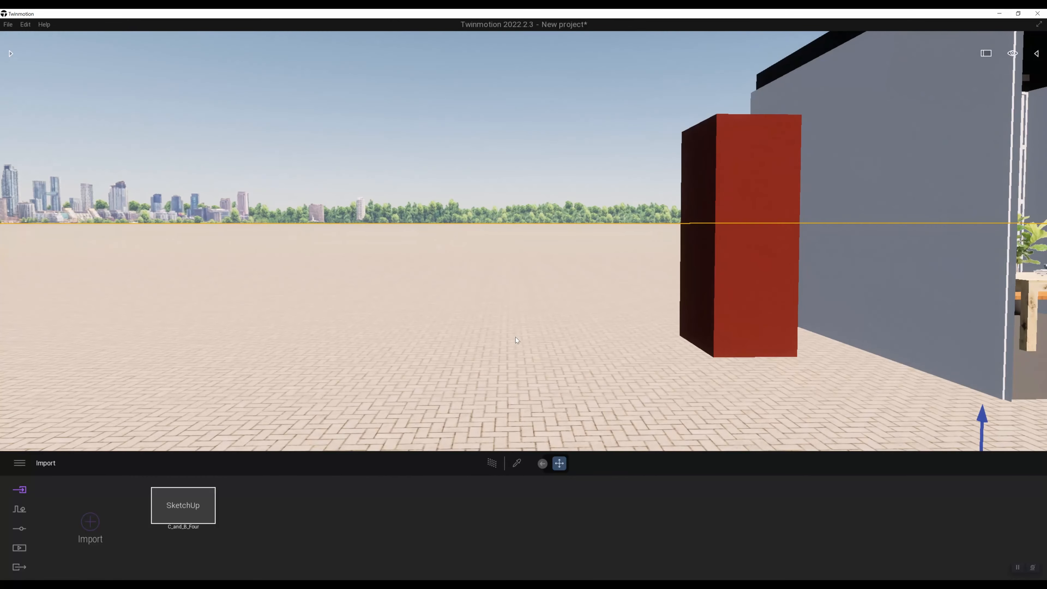
Step: Show the scene graph and try to move the Starting Ground along its vertical axis
{"action": "left_click", "coordinate": [1038, 54]}
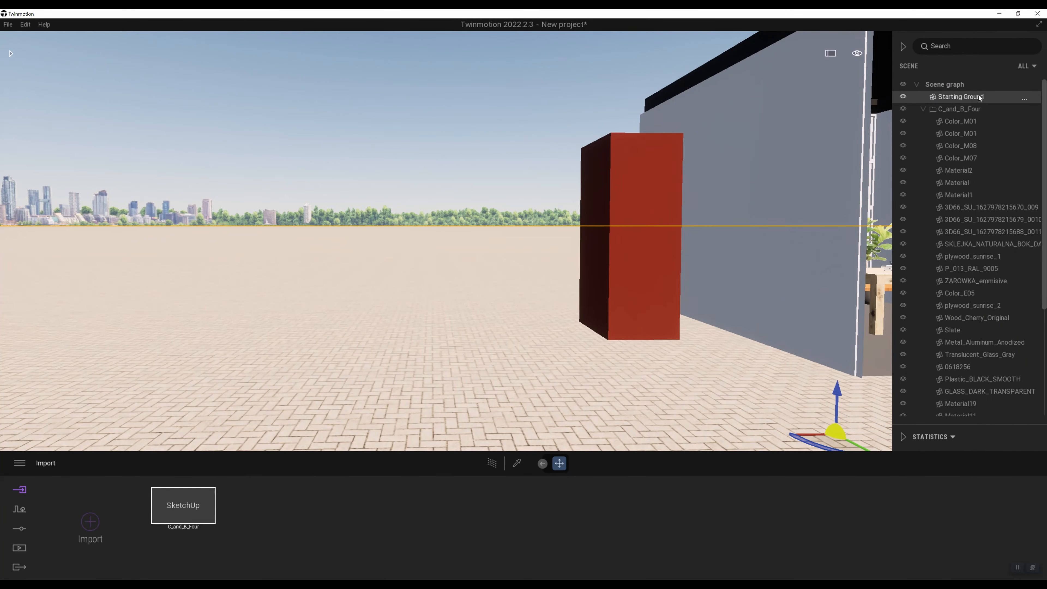
{"action": "key", "text": "s"}
{"action": "right_click_drag", "start_coordinate": [488, 414], "coordinate": [536, 426]}
{"action": "key", "text": "d"}
{"action": "mouse_move", "coordinate": [597, 318]}
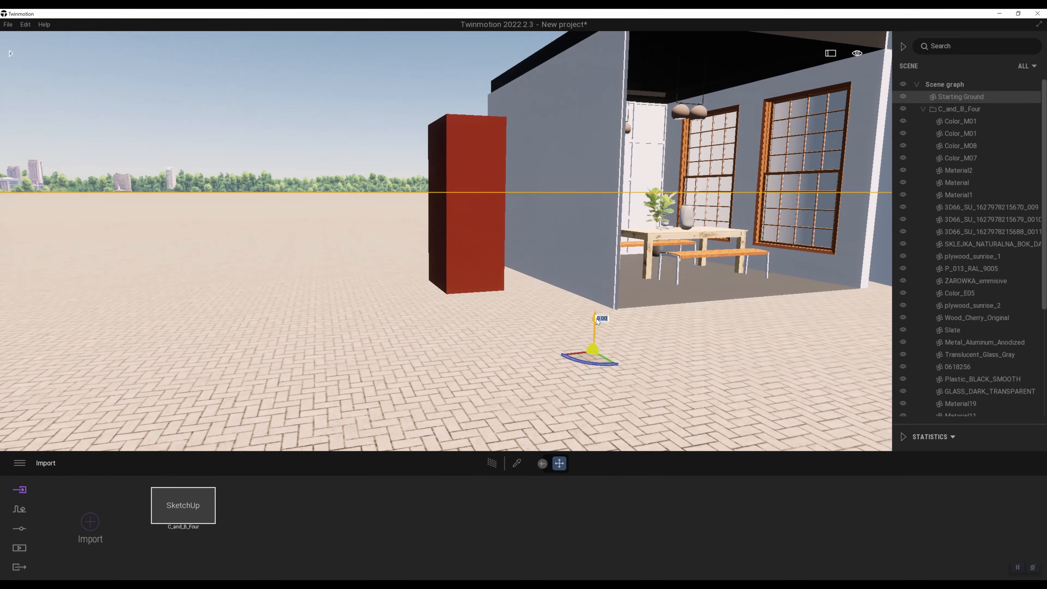
{"action": "mouse_move", "coordinate": [597, 319]}
{"action": "left_mouse_down"}
{"action": "mouse_move", "coordinate": [599, 174]}
{"action": "mouse_move", "coordinate": [599, 298]}
{"action": "left_mouse_up"}
{"action": "mouse_move", "coordinate": [594, 303]}
{"action": "right_mouse_down"}
{"action": "mouse_move", "coordinate": [556, 311]}
{"action": "mouse_move", "coordinate": [601, 298]}
{"action": "right_mouse_up"}
Step: Open the Twinmotion asset library and browse to its material categories
{"action": "key", "text": "w"}
{"action": "key", "text": "d"}
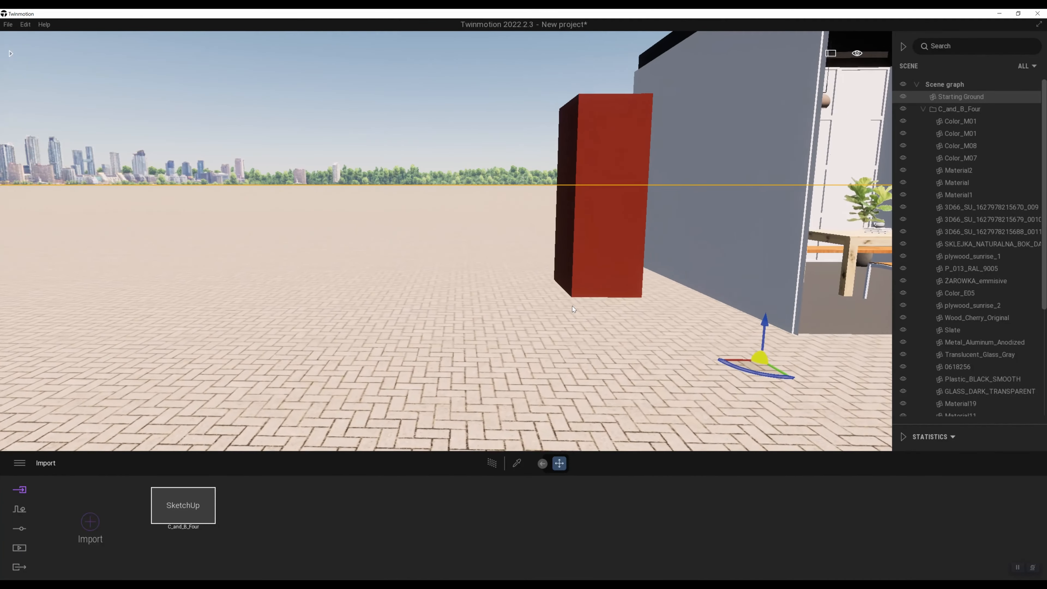
{"action": "key", "text": "w"}
{"action": "key", "text": "d"}
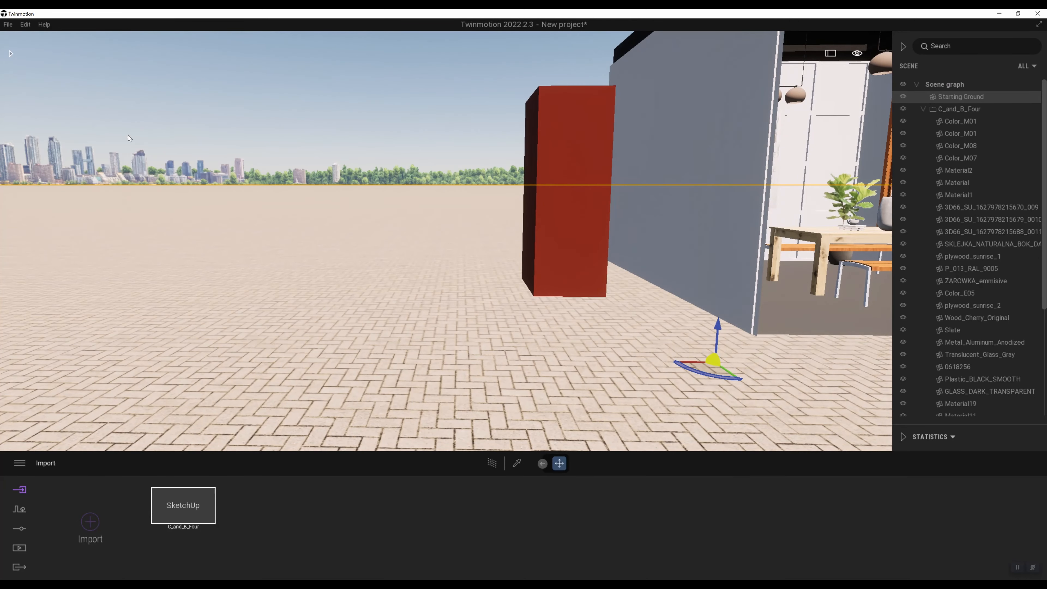
{"action": "left_click", "coordinate": [10, 54]}
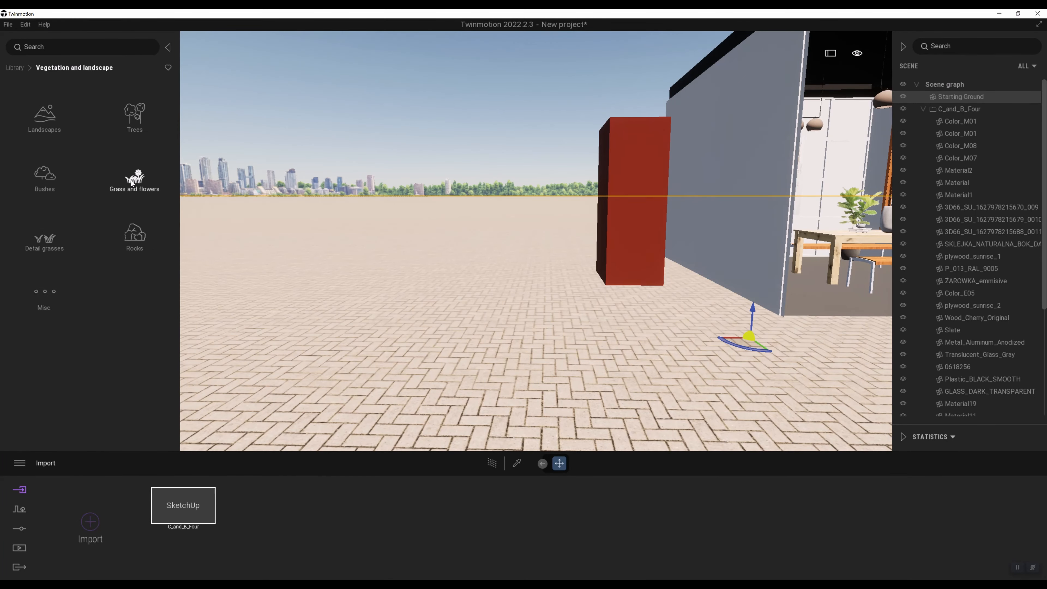
{"action": "left_click", "coordinate": [8, 69]}
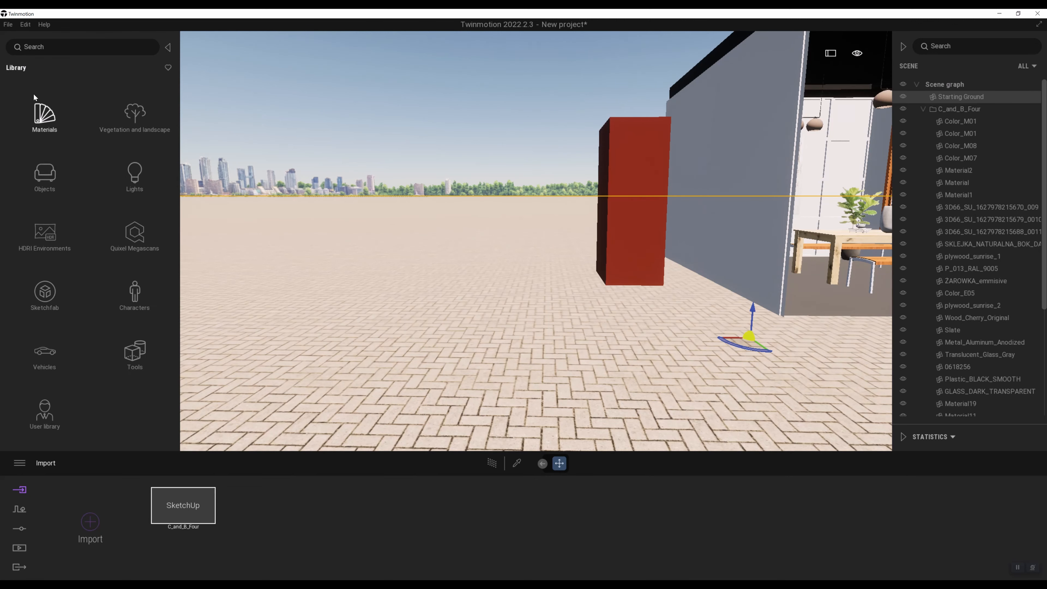
{"action": "left_click", "coordinate": [44, 116]}
{"action": "key", "text": "a"}
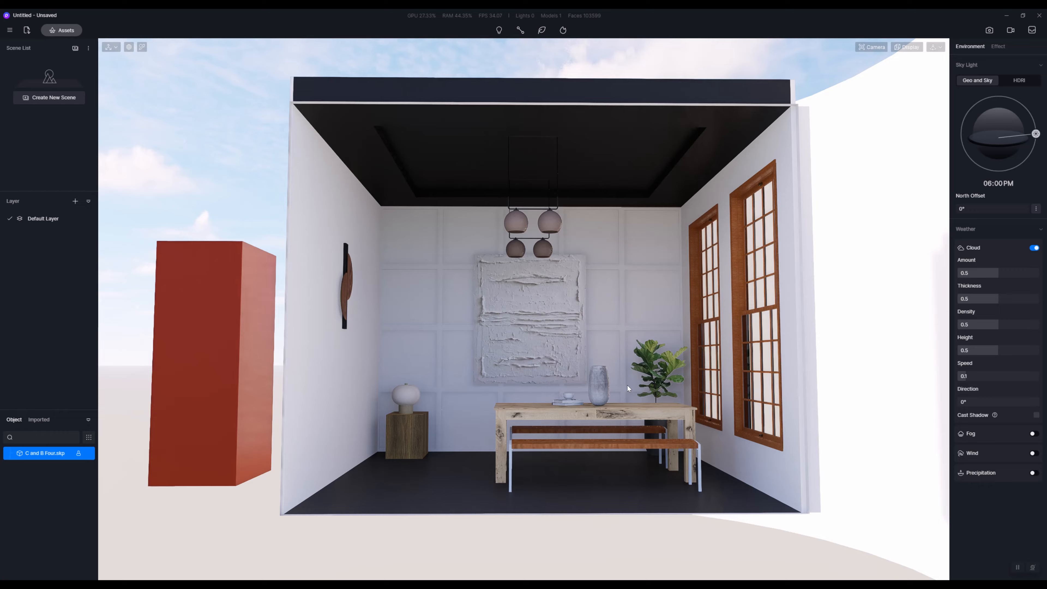
Step: Switch to D5 Render and view the whole synced model, including the taller red box, from farther away
{"action": "scroll", "coordinate": [626, 406], "scroll_direction": "down", "scroll_amount": 6}
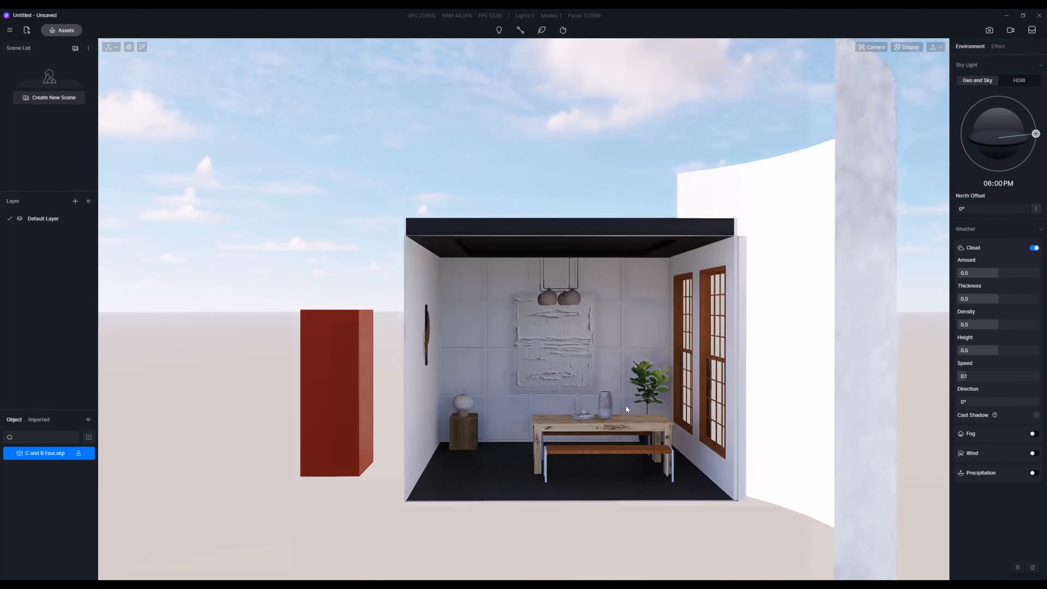
{"action": "middle_click_drag", "start_coordinate": [626, 406], "coordinate": [539, 365]}
{"action": "right_click_drag", "start_coordinate": [540, 365], "coordinate": [499, 347]}
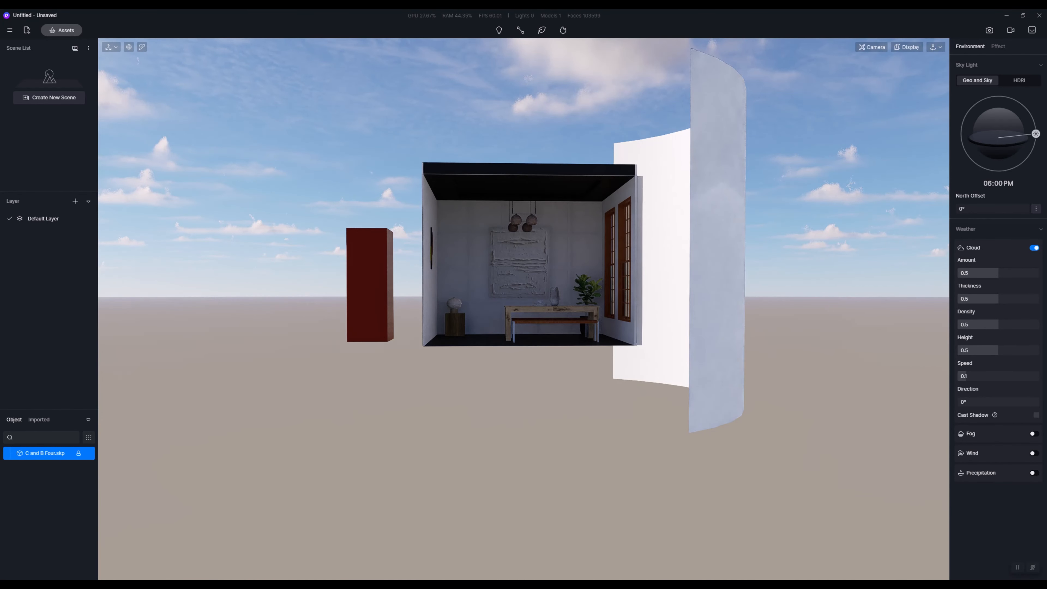
Step: Return to SketchUp and draw a ground rectangle of about 66' by 97' beyond the curved backdrop
{"action": "mouse_move", "coordinate": [230, 586]}
{"action": "left_click", "coordinate": [230, 557]}
{"action": "scroll", "coordinate": [512, 320], "scroll_direction": "down", "scroll_amount": 4}
{"action": "scroll", "coordinate": [360, 373], "scroll_direction": "down", "scroll_amount": 3}
{"action": "mouse_move", "coordinate": [468, 311]}
{"action": "middle_mouse_down"}
{"action": "mouse_move", "coordinate": [360, 373]}
{"action": "mouse_move", "coordinate": [467, 241]}
{"action": "mouse_move", "coordinate": [481, 470]}
{"action": "middle_mouse_up"}
{"action": "scroll", "coordinate": [467, 241], "scroll_direction": "down", "scroll_amount": 4}
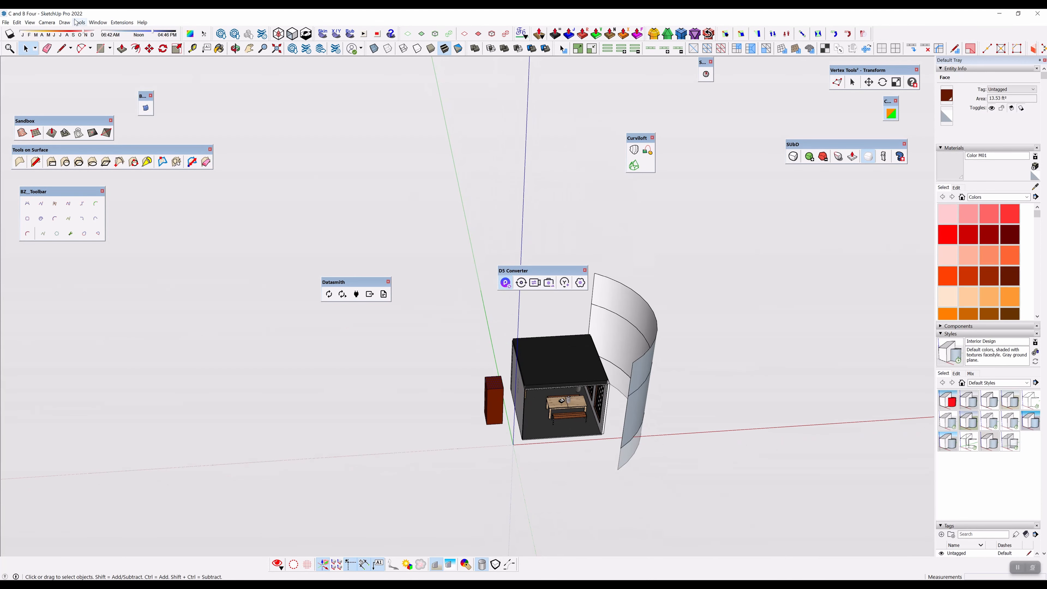
{"action": "left_click", "coordinate": [99, 49]}
{"action": "middle_click_drag", "start_coordinate": [456, 234], "coordinate": [404, 316]}
{"action": "left_click", "coordinate": [427, 259]}
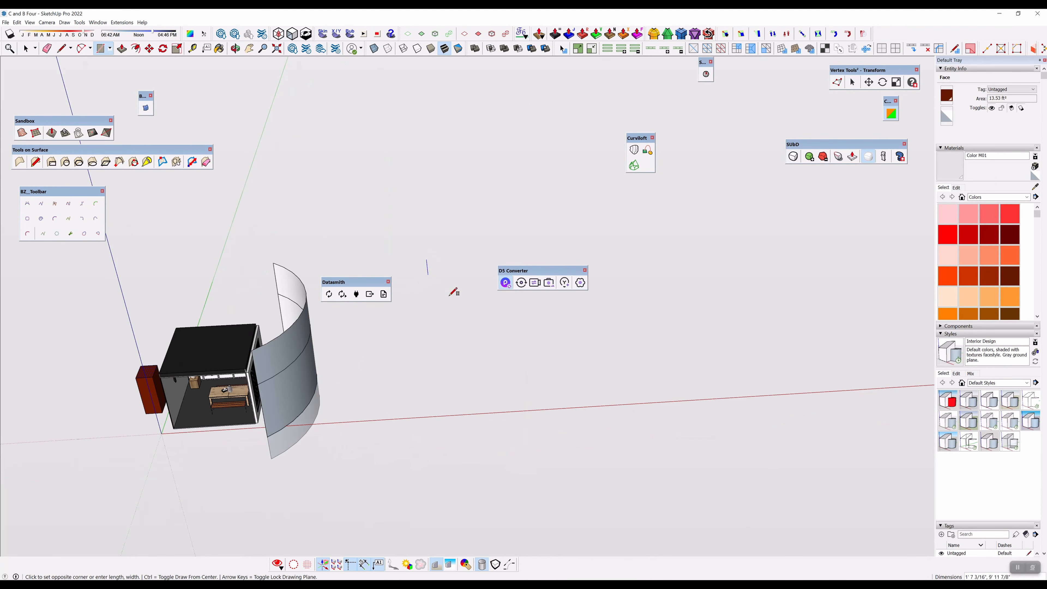
{"action": "left_click", "coordinate": [818, 503]}
{"action": "middle_click_drag", "start_coordinate": [603, 468], "coordinate": [627, 351]}
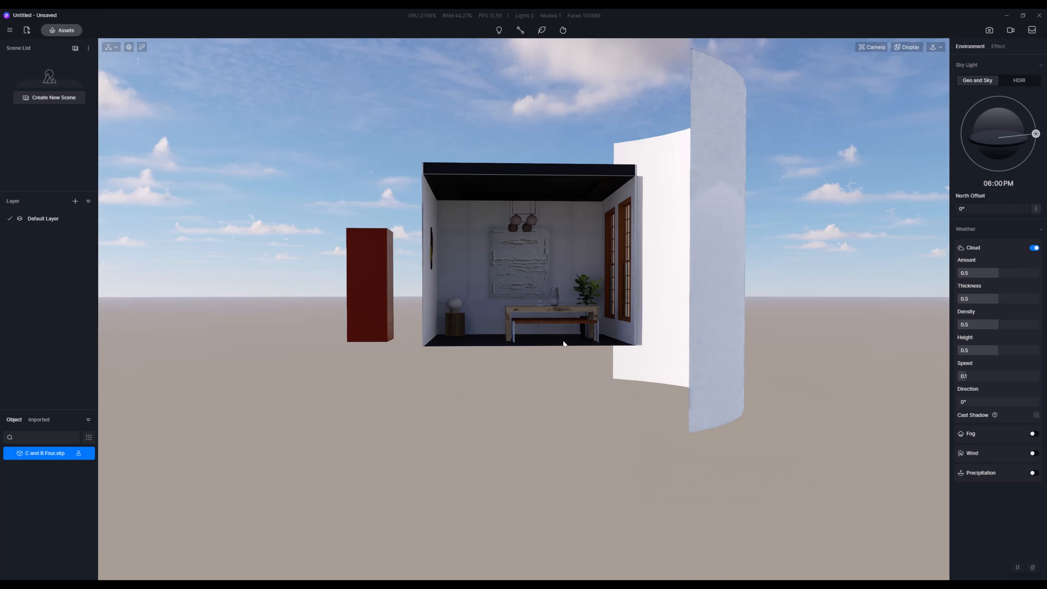
Step: View the ground rectangle beside the room in SketchUp, and switch to D5 Render to view the scene there
{"action": "right_click_drag", "start_coordinate": [565, 345], "coordinate": [669, 349]}
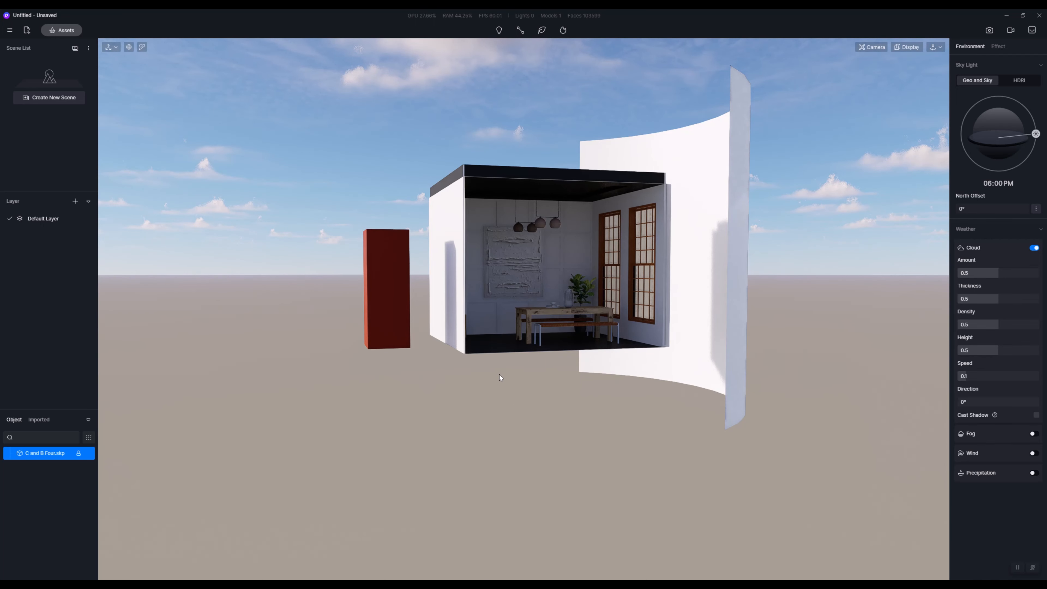
{"action": "middle_click_drag", "start_coordinate": [528, 384], "coordinate": [503, 371]}
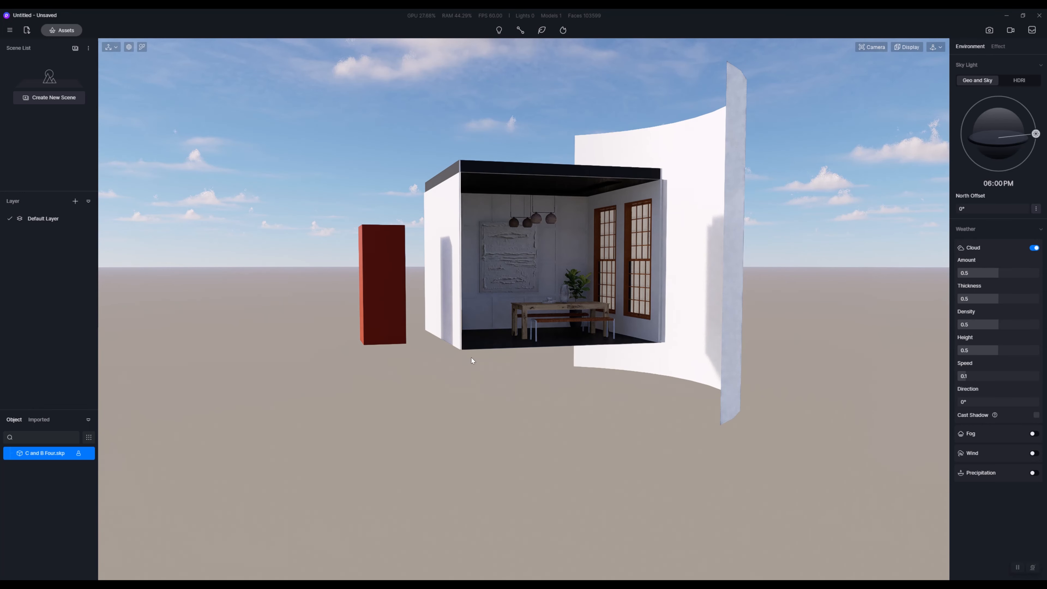
Step: Orbit and zoom around the dining room and red box in D5 Render, viewing them closer and from above
{"action": "middle_click_drag", "start_coordinate": [469, 355], "coordinate": [439, 359]}
{"action": "scroll", "coordinate": [485, 338], "scroll_direction": "up", "scroll_amount": 6}
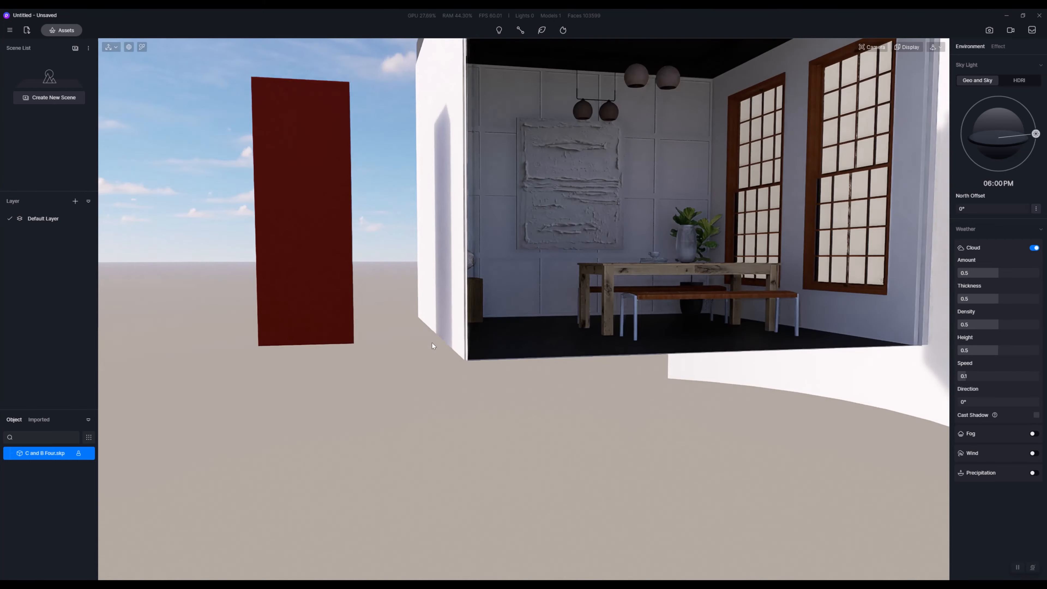
{"action": "scroll", "coordinate": [373, 357], "scroll_direction": "down", "scroll_amount": 8}
{"action": "middle_click_drag", "start_coordinate": [371, 367], "coordinate": [422, 420]}
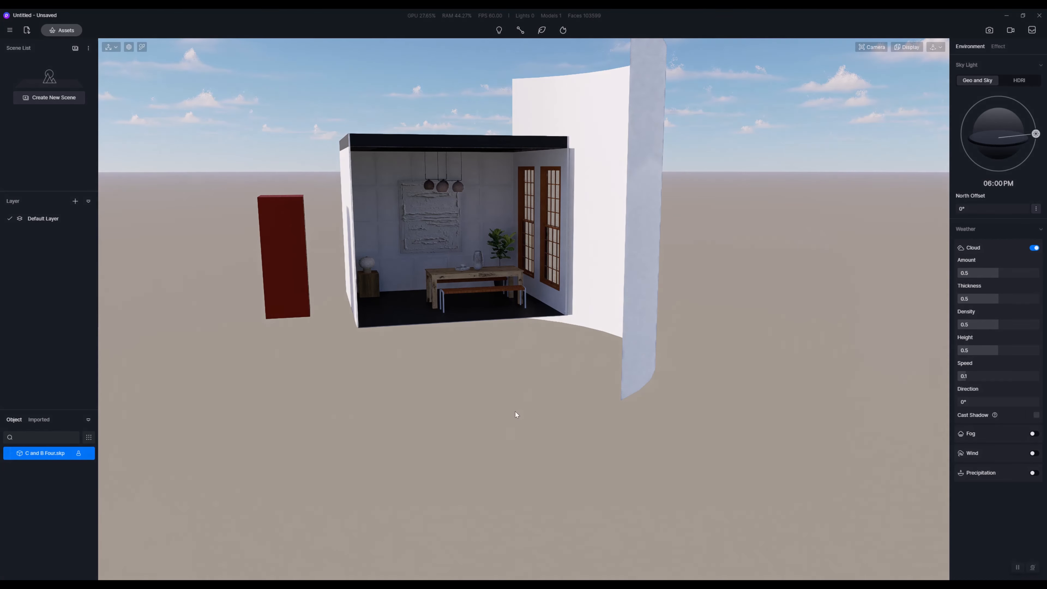
{"action": "scroll", "coordinate": [455, 225], "scroll_direction": "up", "scroll_amount": 6}
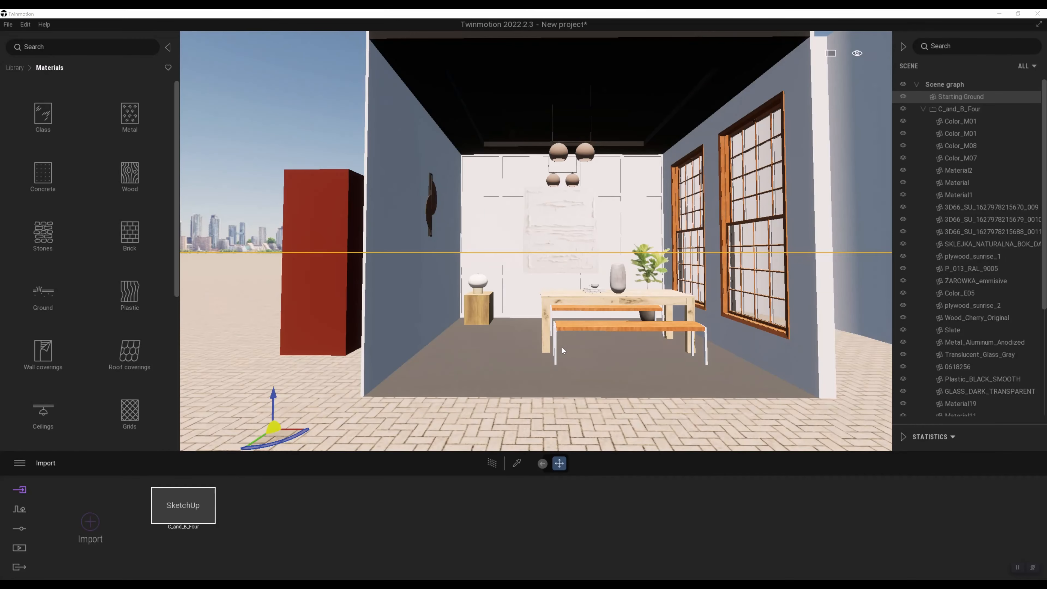
Step: Switch to Twinmotion and walk the camera around the front of the dining room to try its viewport navigation
{"action": "right_click_drag", "start_coordinate": [567, 347], "coordinate": [594, 337]}
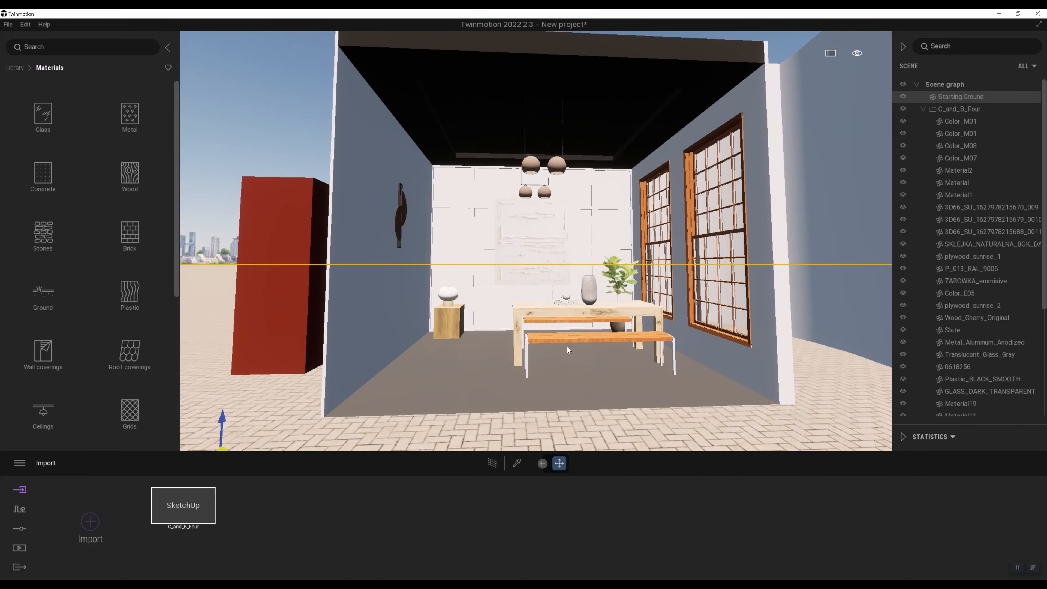
{"action": "key", "text": "w"}
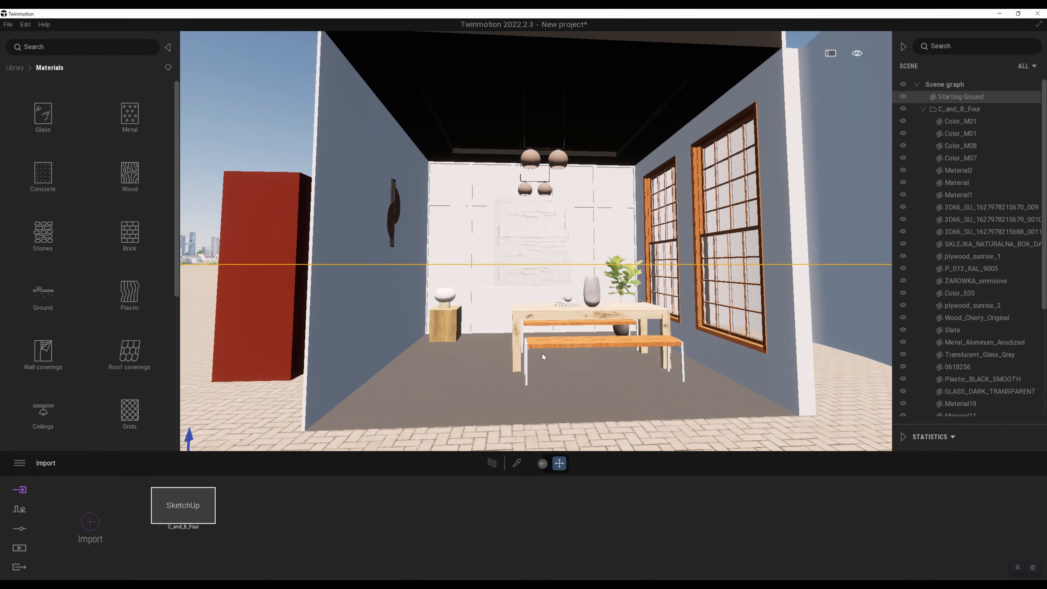
{"action": "key", "text": "a"}
{"action": "key", "text": "s"}
{"action": "key", "text": "d"}
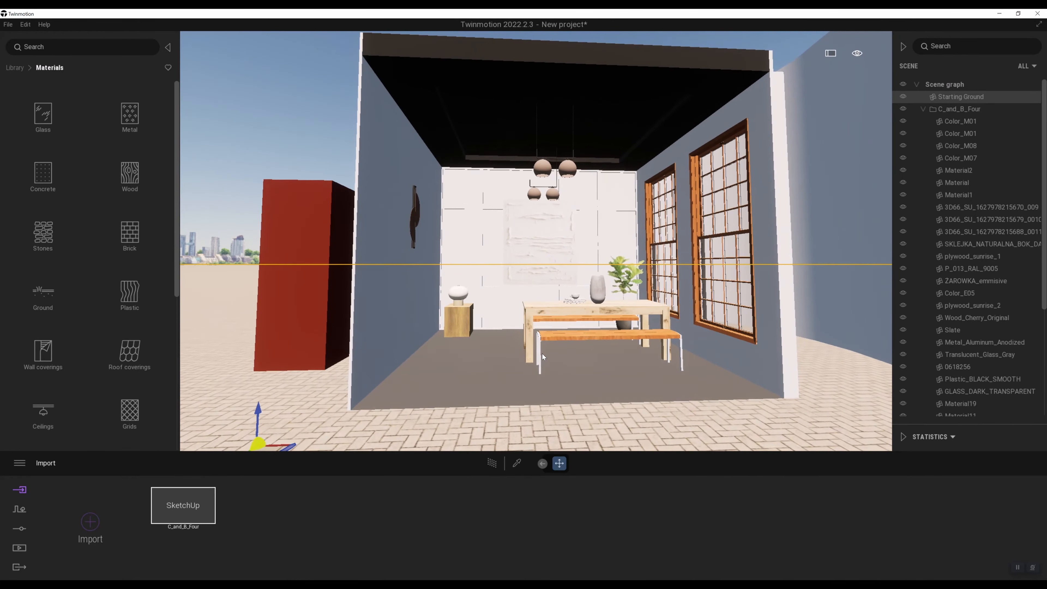
{"action": "key", "text": "s"}
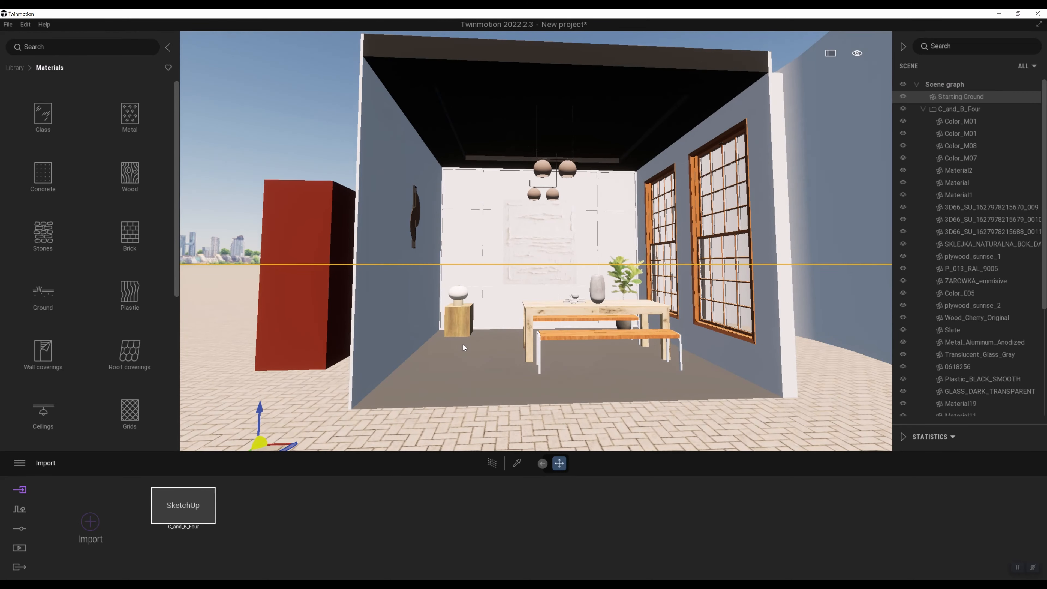
{"action": "right_click_drag", "start_coordinate": [470, 305], "coordinate": [529, 290]}
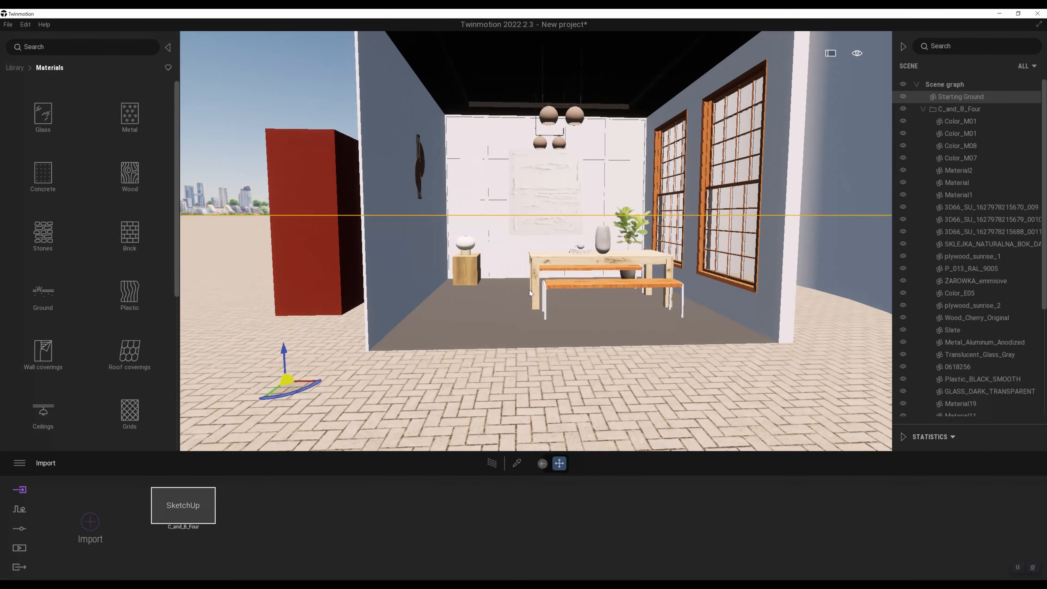
{"action": "scroll", "coordinate": [510, 329], "scroll_direction": "up", "scroll_amount": 2}
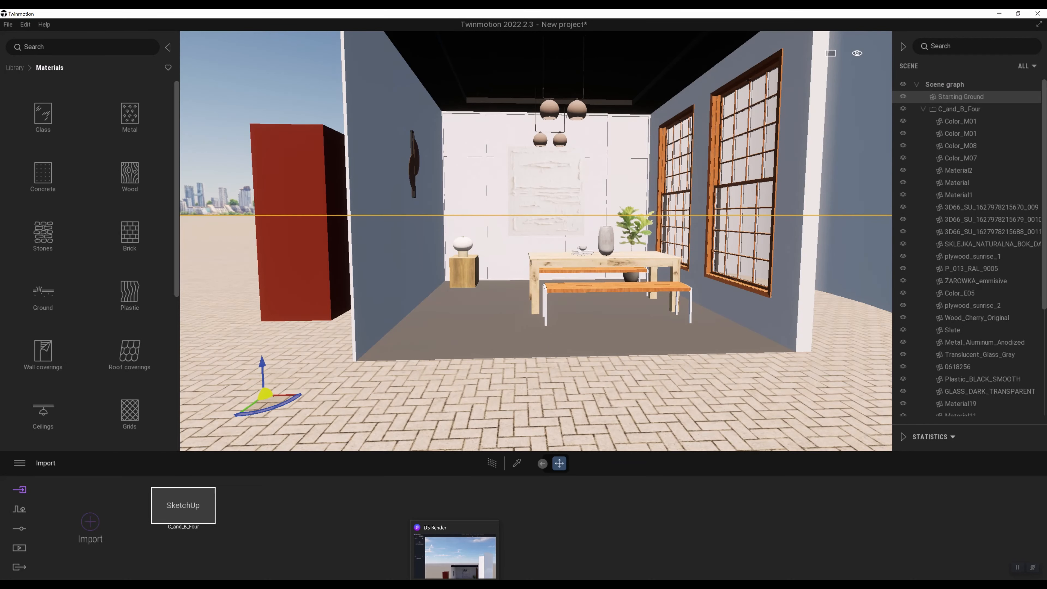
Step: Switch back to D5 Render and orbit the scene to view the open front of the dining room
{"action": "left_click", "coordinate": [465, 578]}
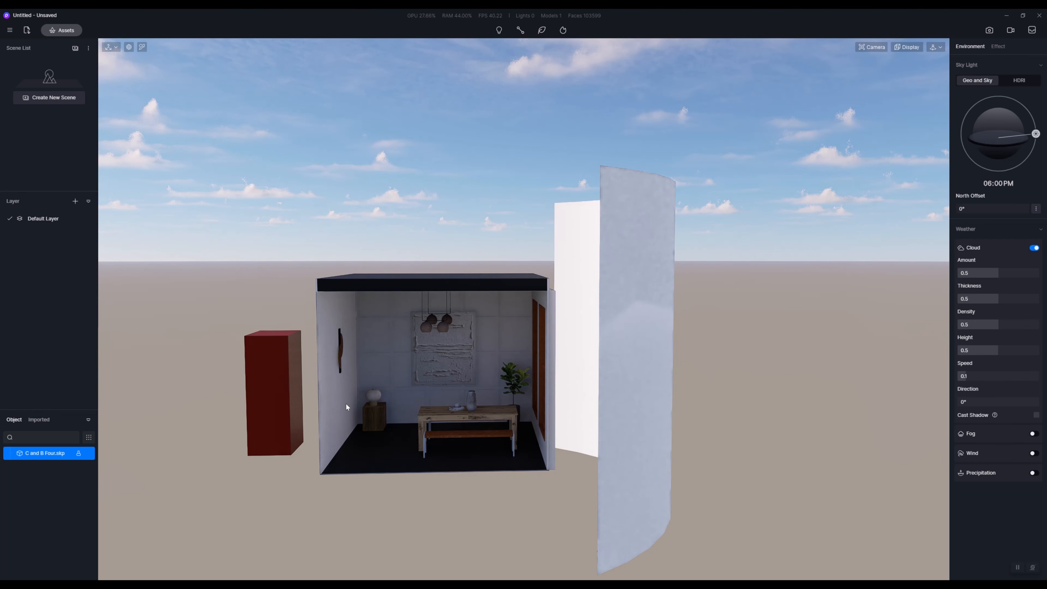
{"action": "middle_click_drag", "start_coordinate": [503, 408], "coordinate": [160, 413]}
{"action": "middle_click_drag", "start_coordinate": [246, 403], "coordinate": [232, 391]}
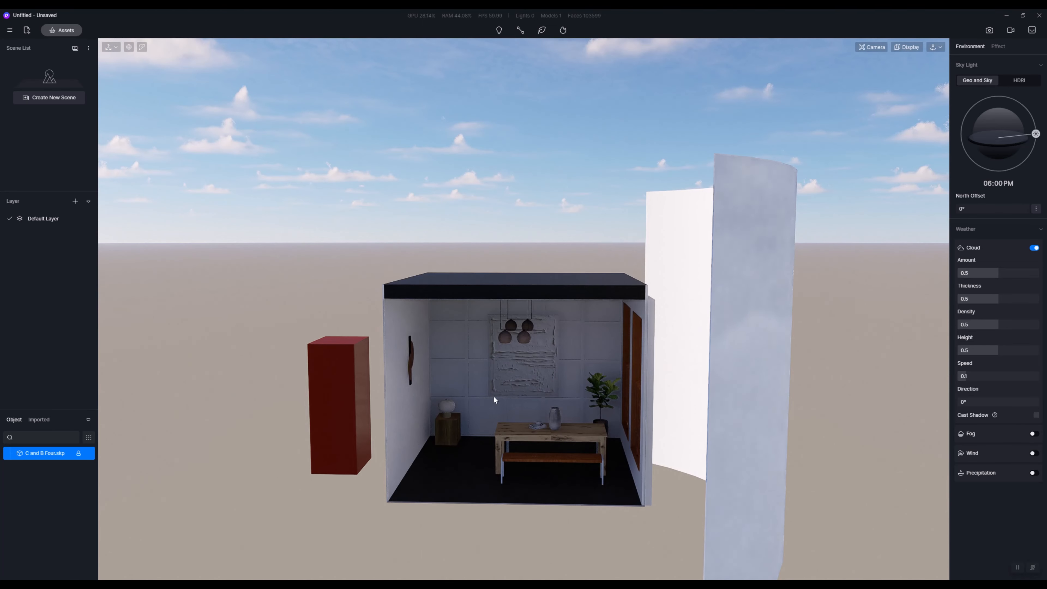
{"action": "middle_click_drag", "start_coordinate": [390, 393], "coordinate": [445, 369]}
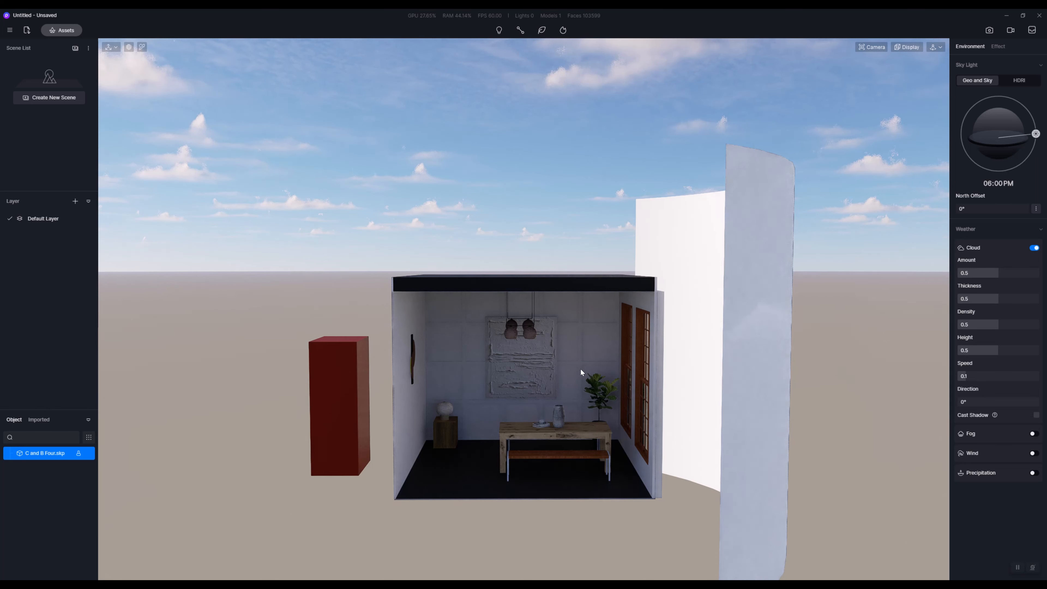
Step: Change the viewport navigation mode from Orbit to Fly and try moving the camera forward, sideways, up and down
{"action": "left_click", "coordinate": [941, 47]}
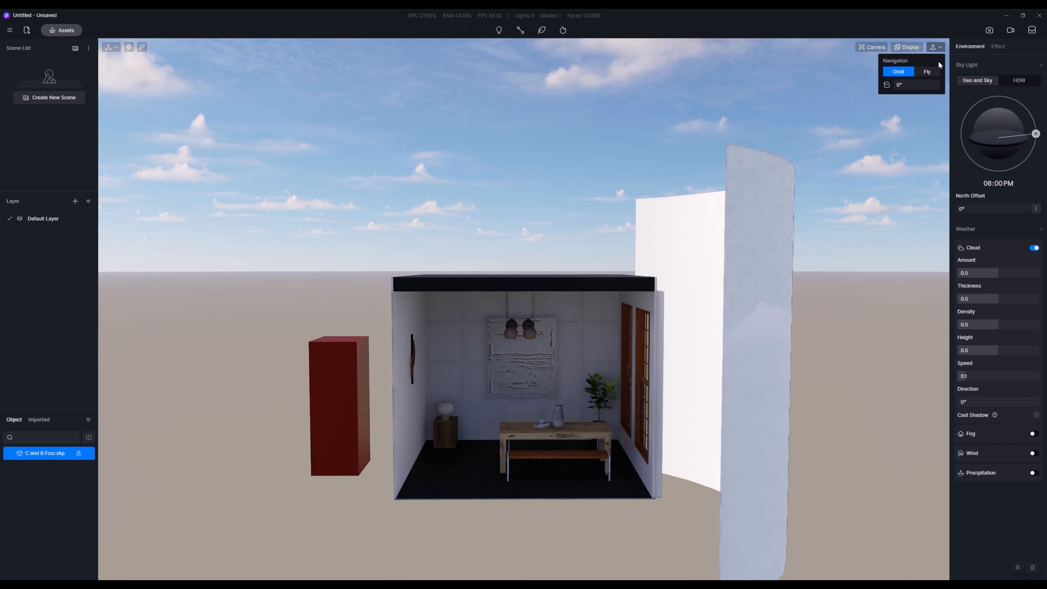
{"action": "left_click", "coordinate": [933, 72]}
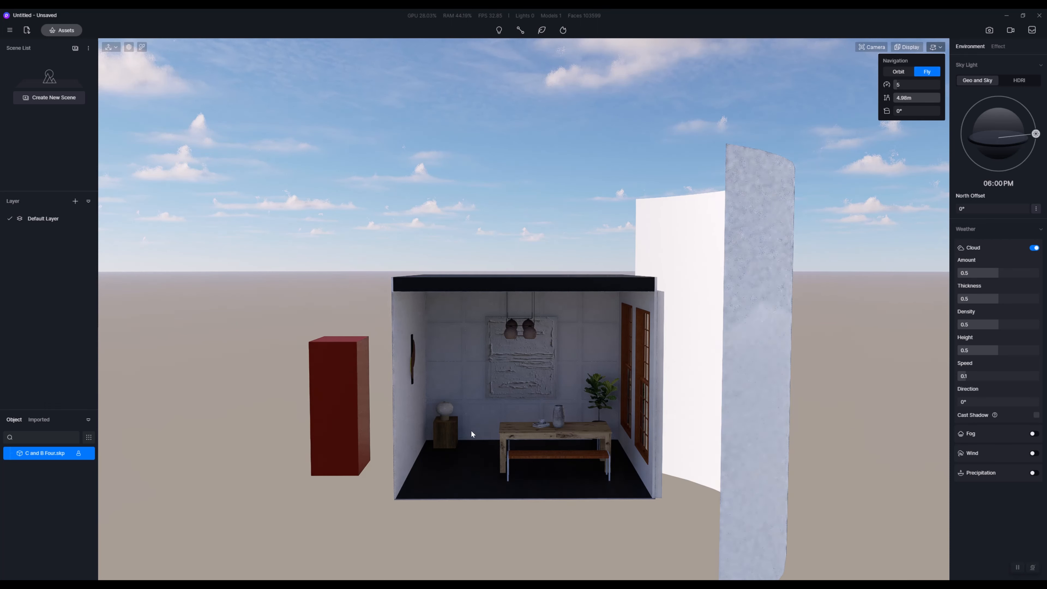
{"action": "key", "text": "w"}
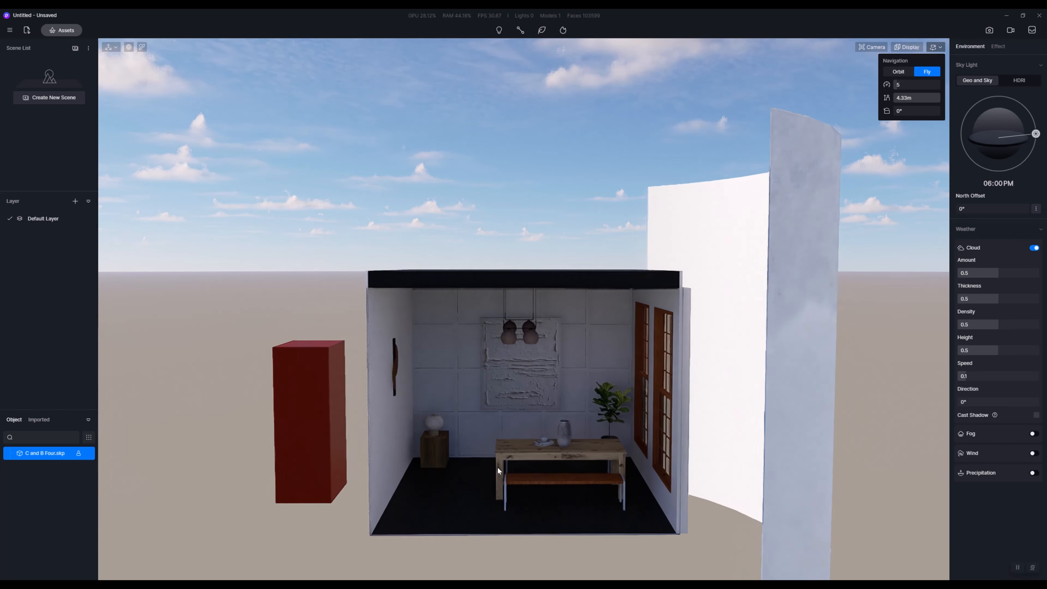
{"action": "key", "text": "a"}
{"action": "key", "text": "d"}
{"action": "key", "text": "q"}
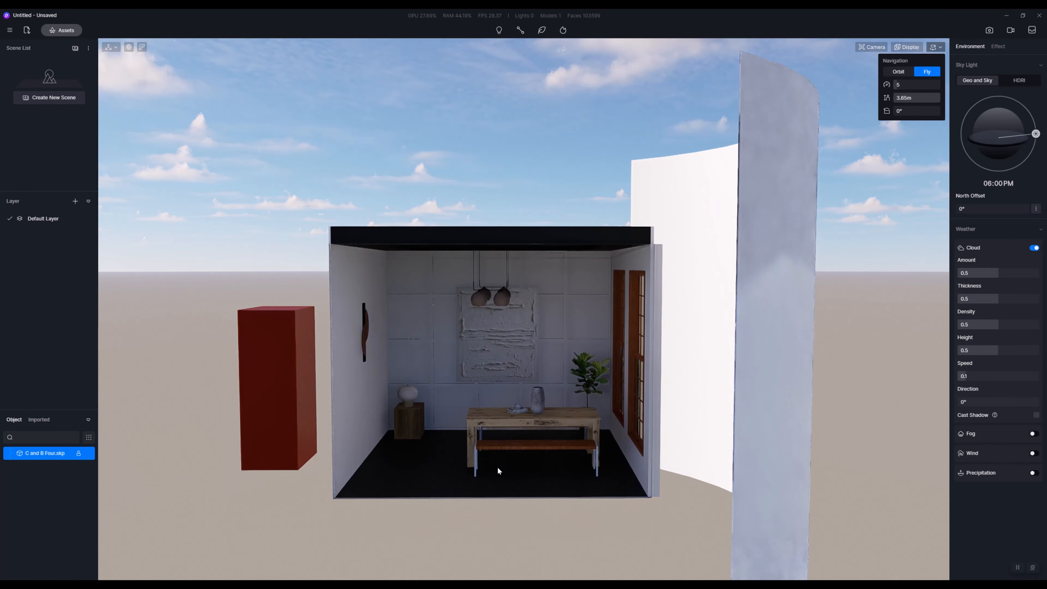
{"action": "key", "text": "e"}
{"action": "key", "text": "q"}
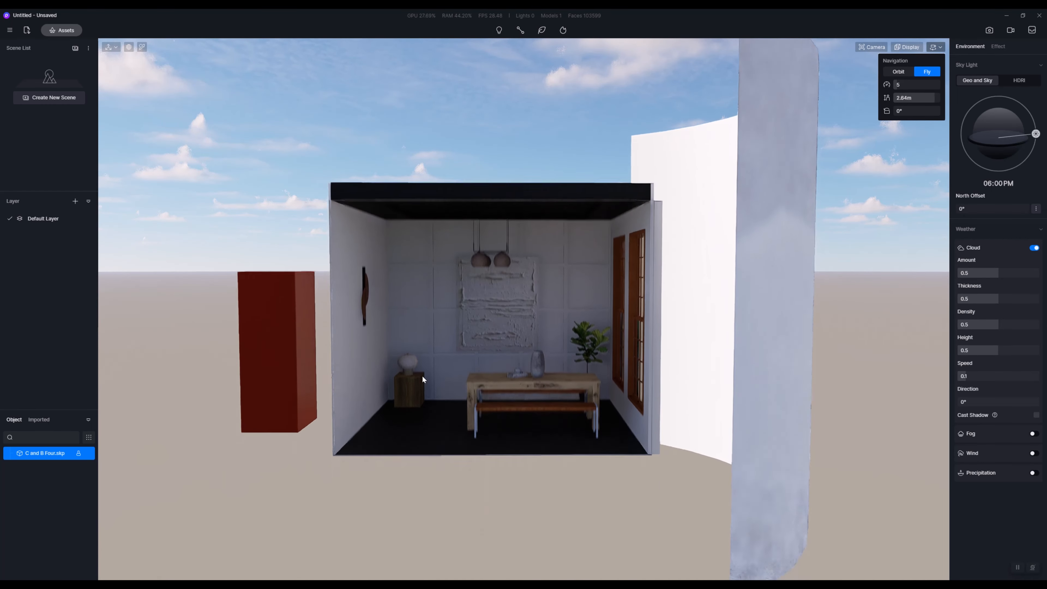
Step: Fly up close to the dining room interior and back out until the whole room and red box are in view
{"action": "key", "text": "w"}
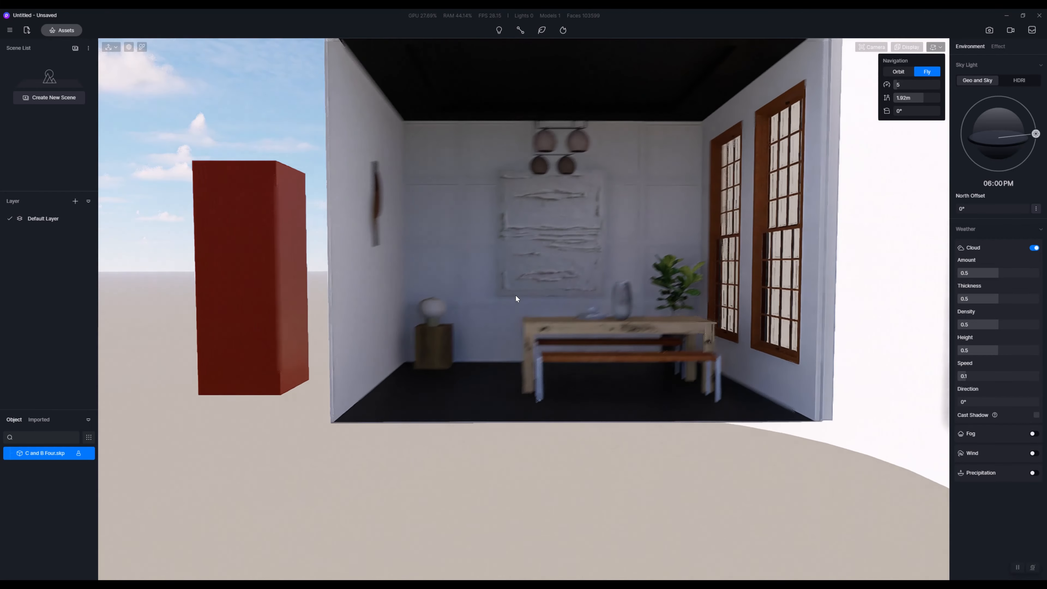
{"action": "key", "text": "e"}
{"action": "key", "text": "s"}
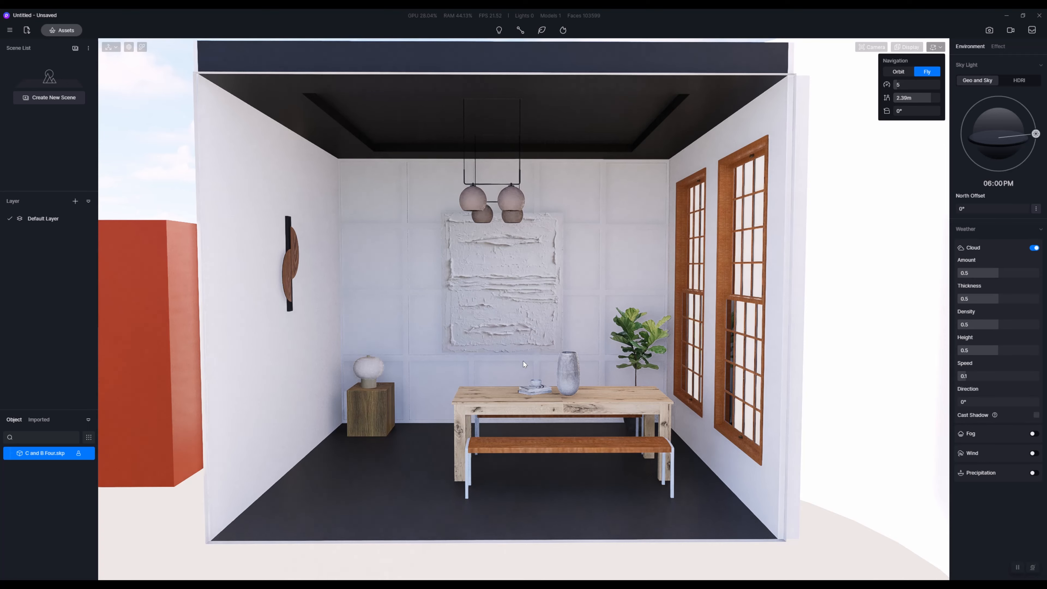
{"action": "key", "text": "a"}
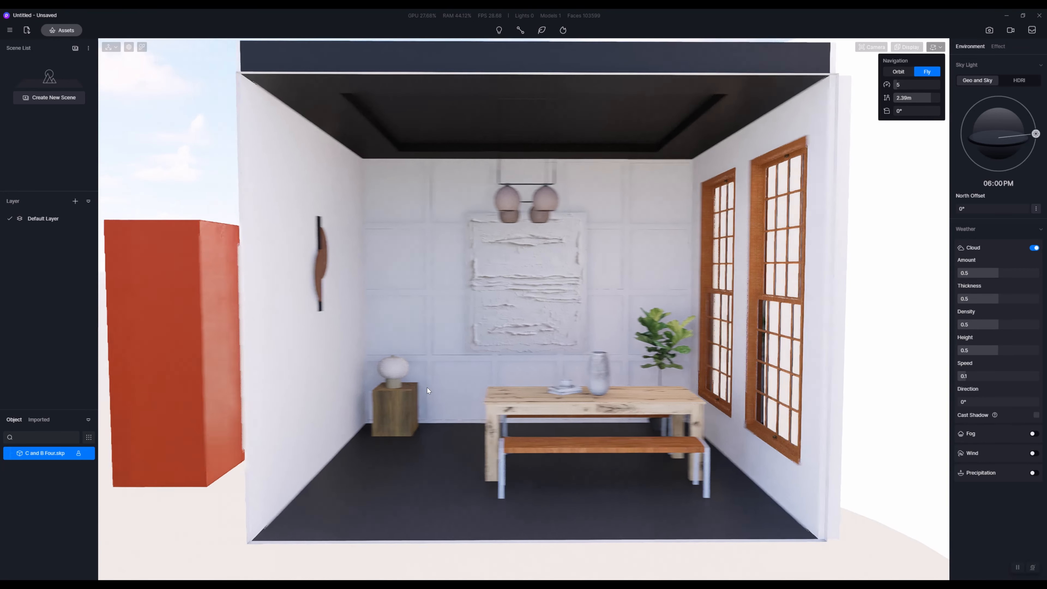
{"action": "key", "text": "s"}
{"action": "key", "text": "s"}
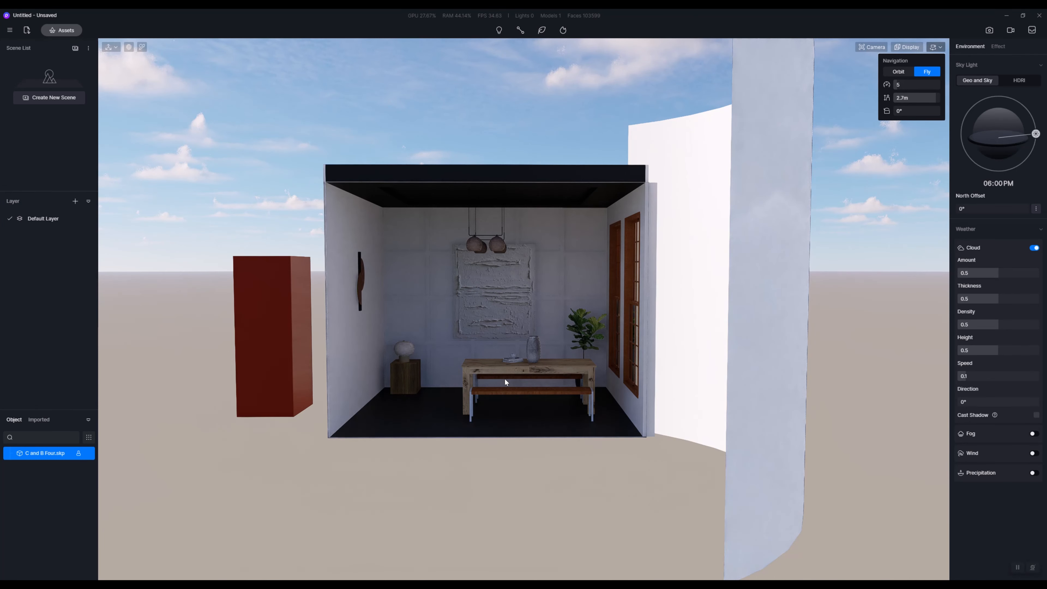
Step: Set the fly speed to 12 and test it by flying toward the dining table and back out of the room
{"action": "key", "text": "w"}
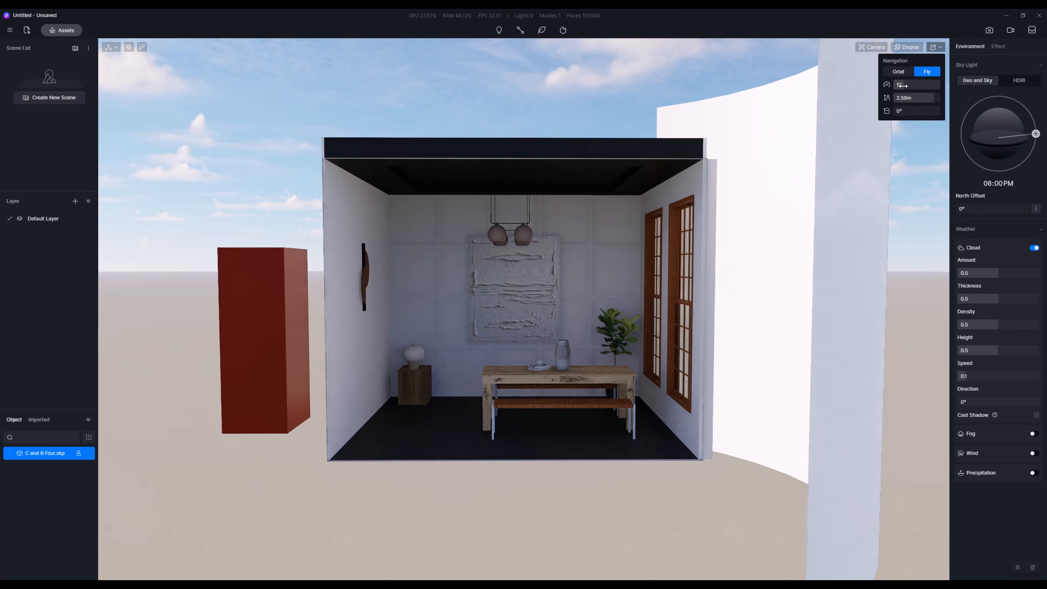
{"action": "key", "text": "s"}
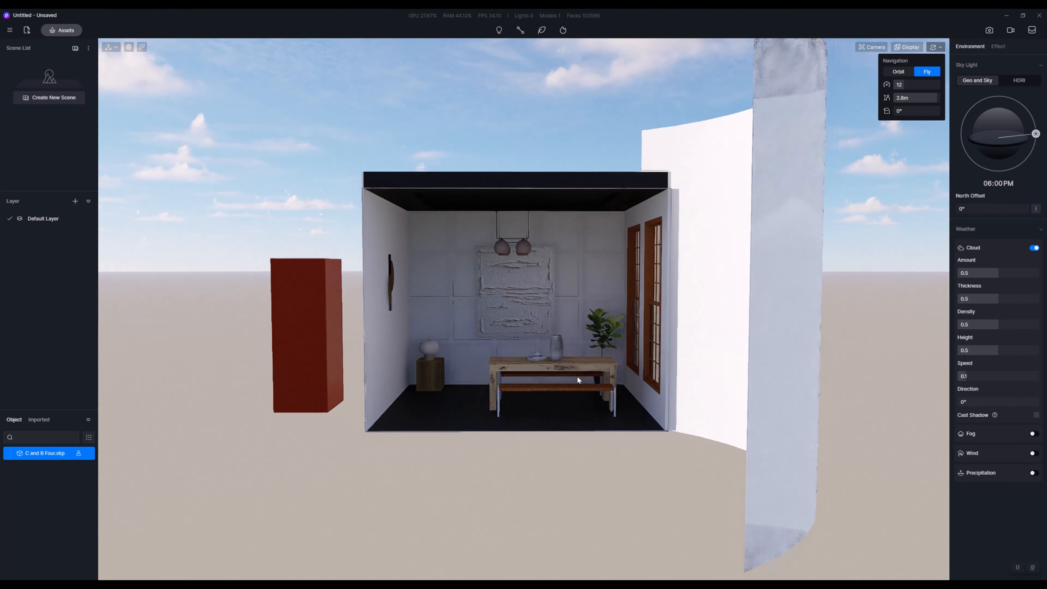
{"action": "key", "text": "a"}
{"action": "key", "text": "w"}
{"action": "key", "text": "d"}
{"action": "key", "text": "w"}
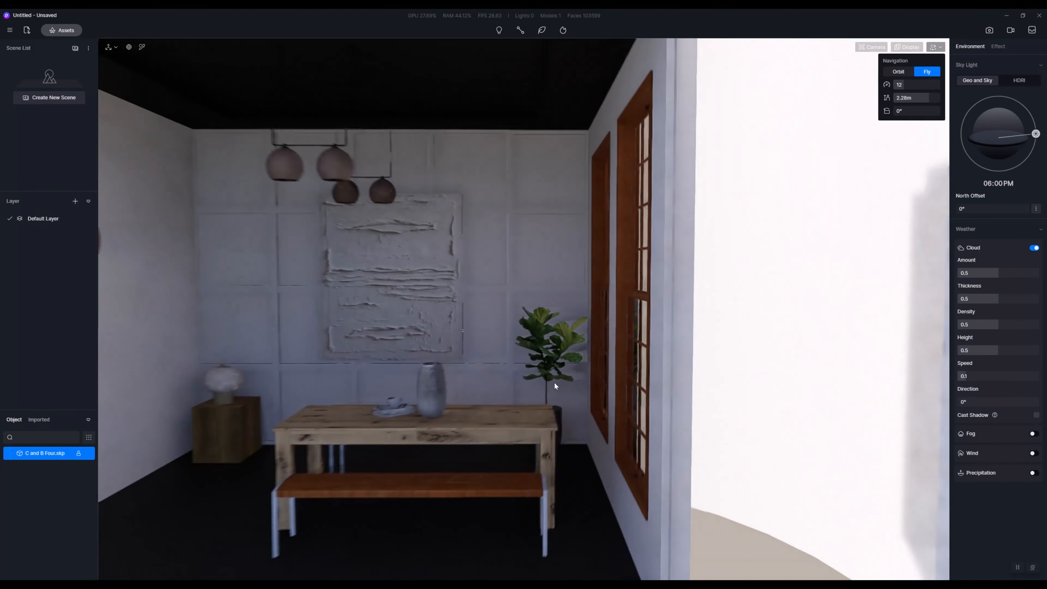
{"action": "key", "text": "s"}
{"action": "key", "text": "a"}
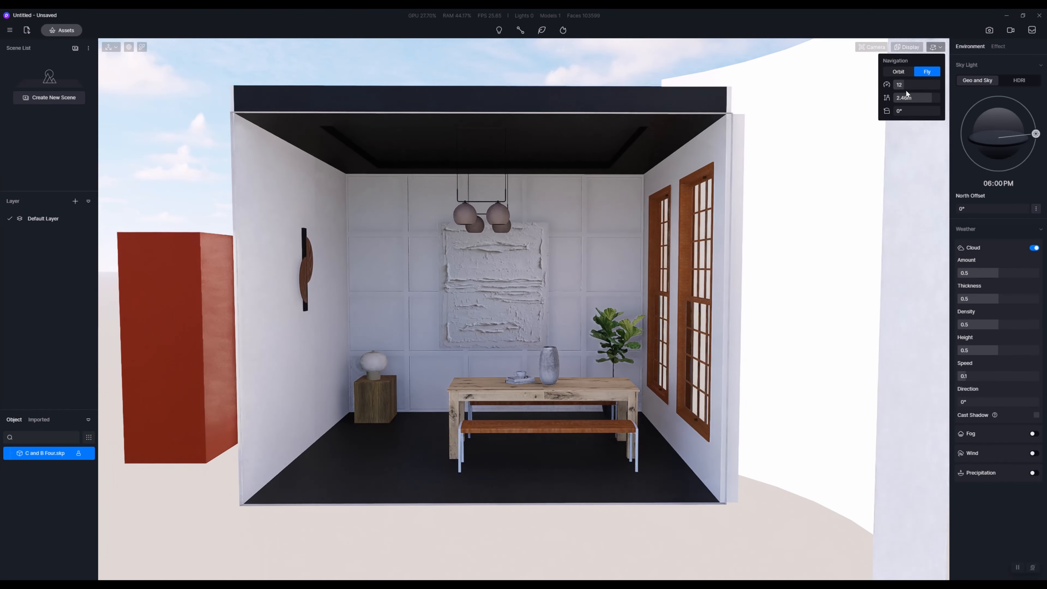
Step: Raise the fly speed to 46 and test it by flying far away from the room and back toward it
{"action": "left_click_drag", "start_coordinate": [920, 84], "coordinate": [937, 84]}
{"action": "key", "text": "s"}
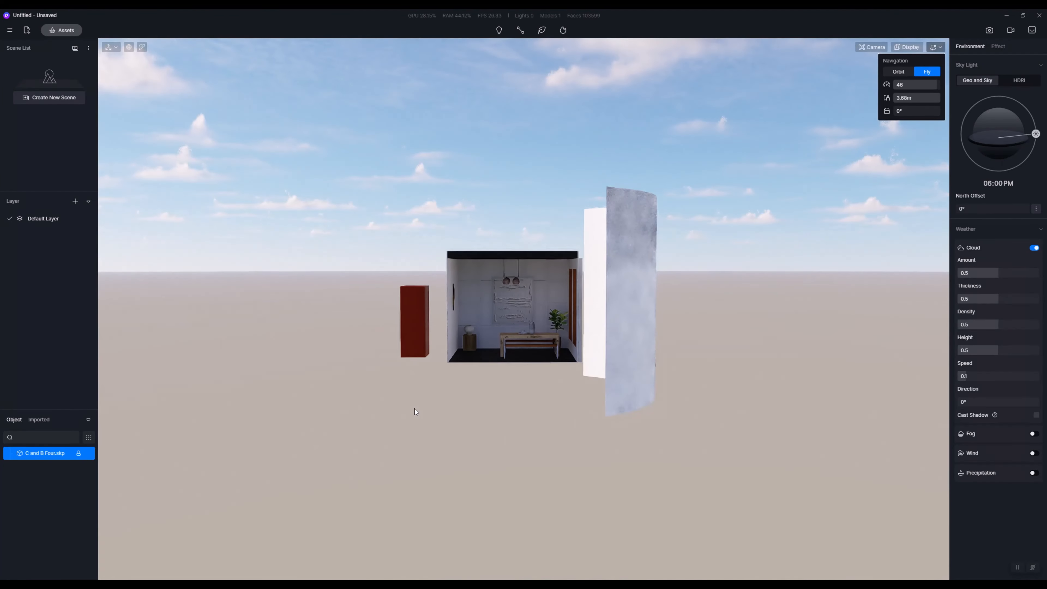
{"action": "key", "text": "s"}
{"action": "key", "text": "w"}
{"action": "key", "text": "a"}
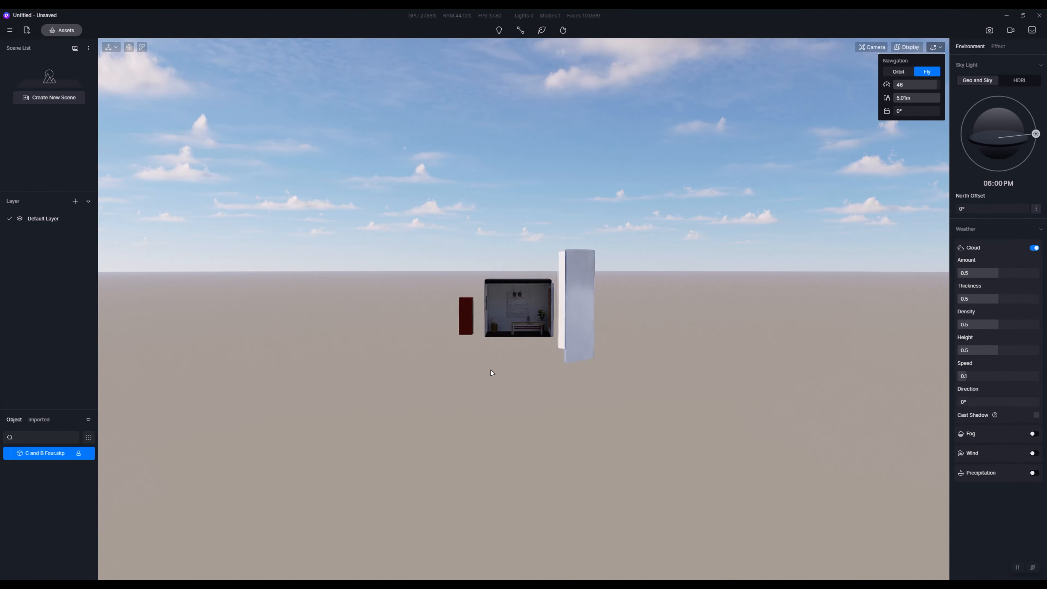
{"action": "key", "text": "d"}
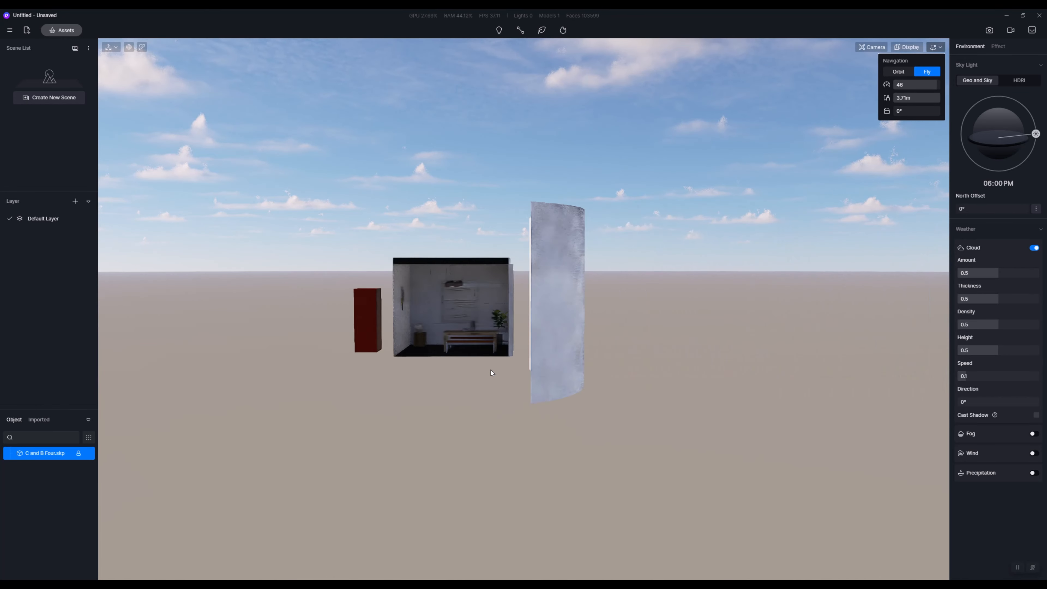
{"action": "key", "text": "w"}
{"action": "key", "text": "a"}
{"action": "right_click_drag", "start_coordinate": [766, 261], "coordinate": [534, 339]}
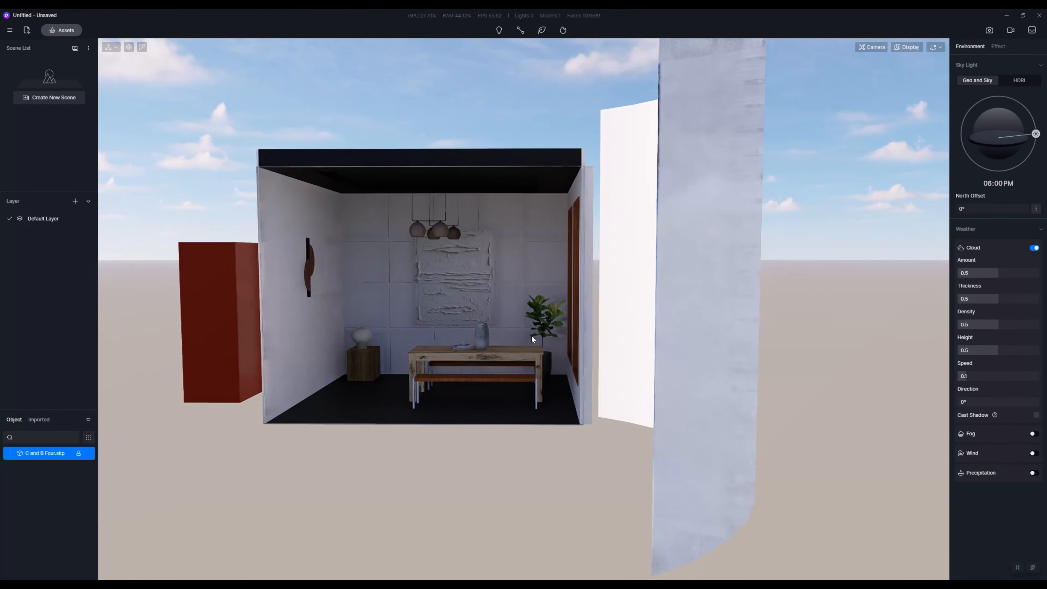
Step: Set the fly speed to 11 and fly in to the dining table and back out to the room's open front
{"action": "left_click", "coordinate": [936, 48]}
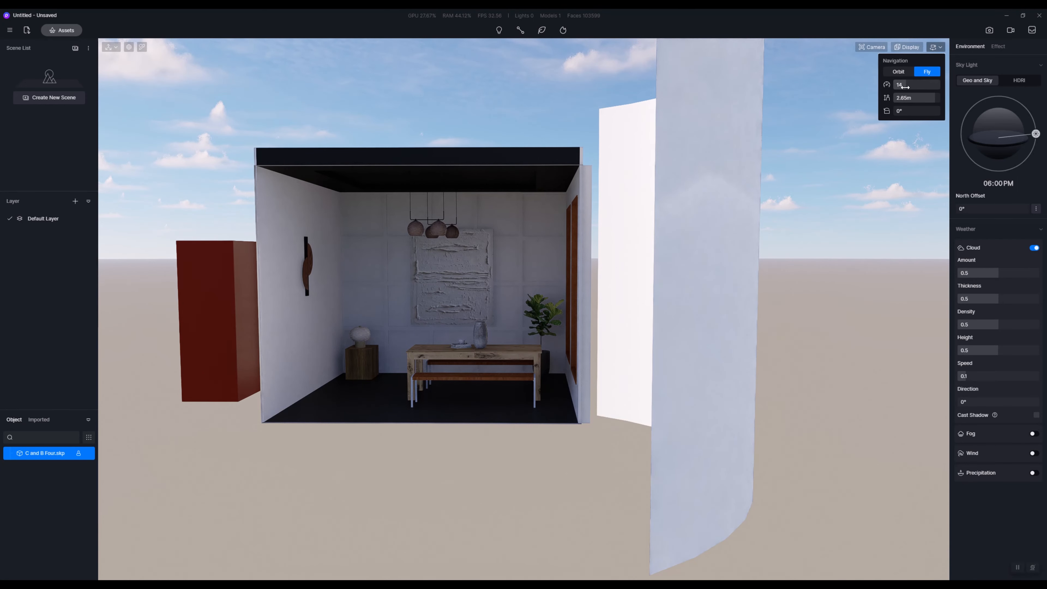
{"action": "left_click_drag", "start_coordinate": [905, 87], "coordinate": [902, 87]}
{"action": "key", "text": "a"}
{"action": "key", "text": "s"}
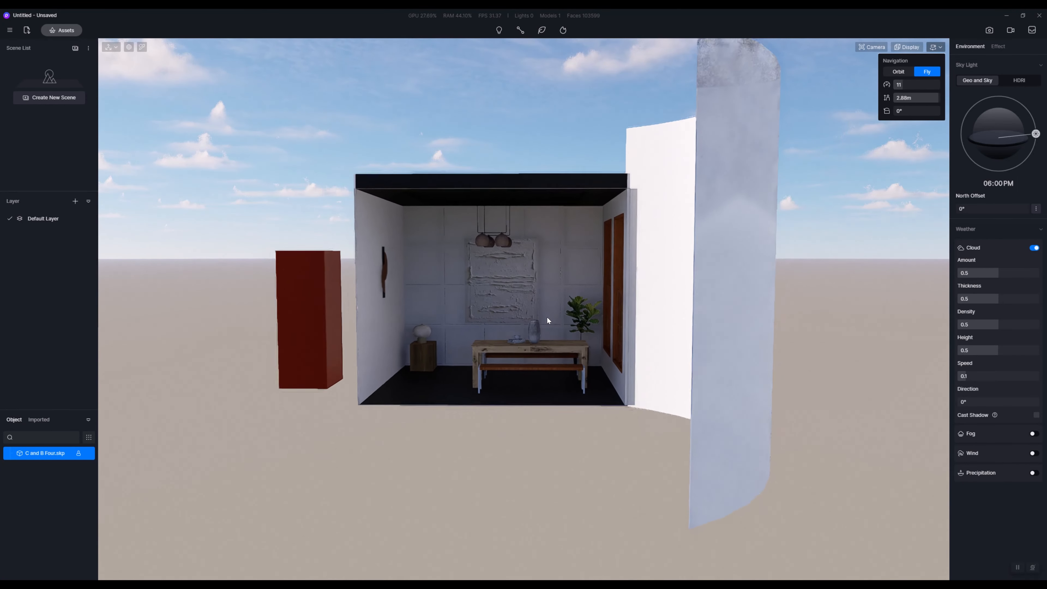
{"action": "key", "text": "s"}
{"action": "key", "text": "w"}
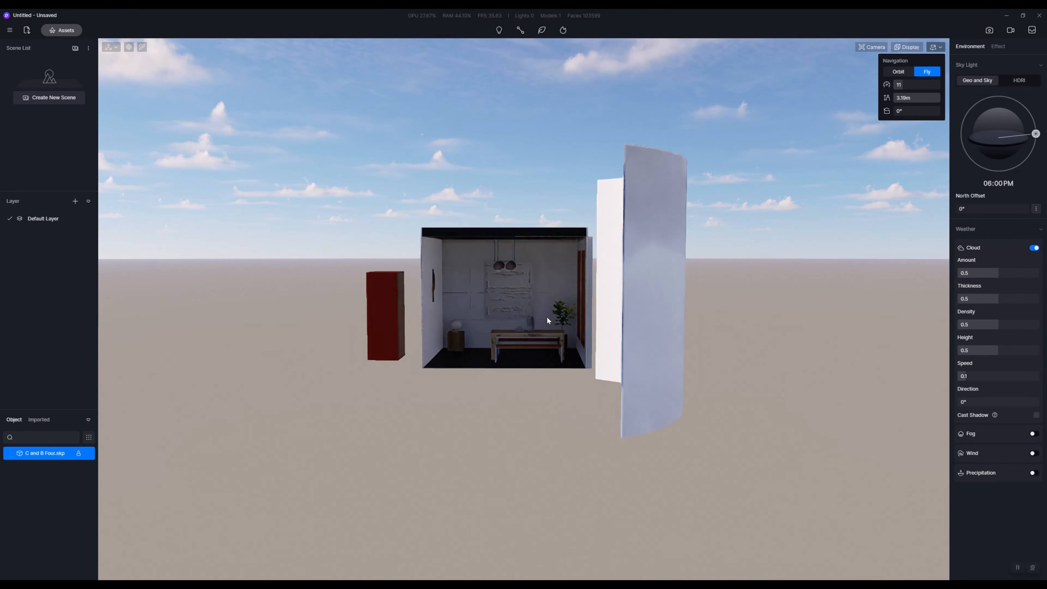
{"action": "key", "text": "w"}
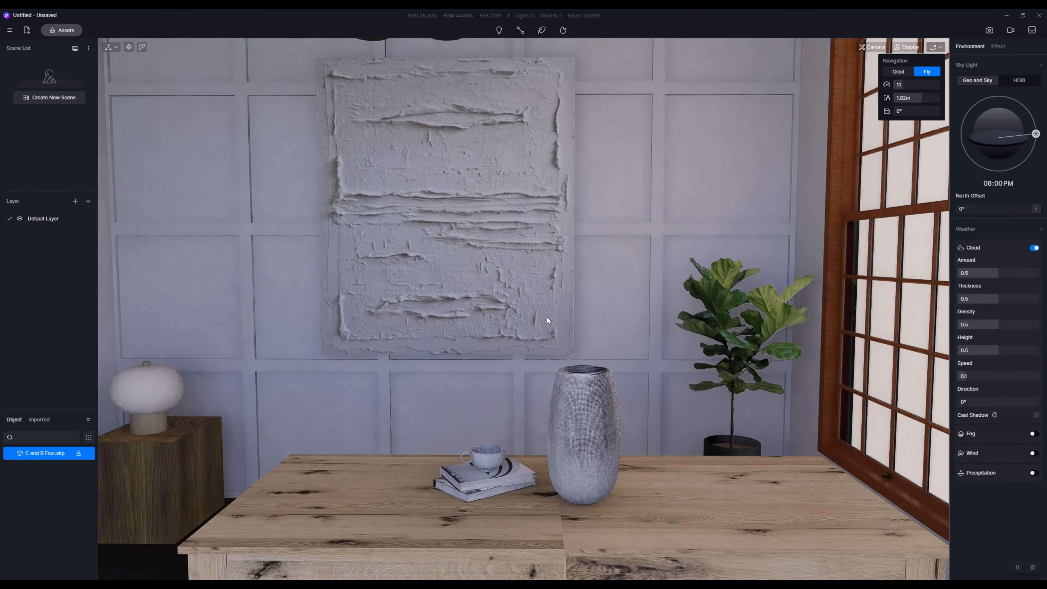
{"action": "key", "text": "s"}
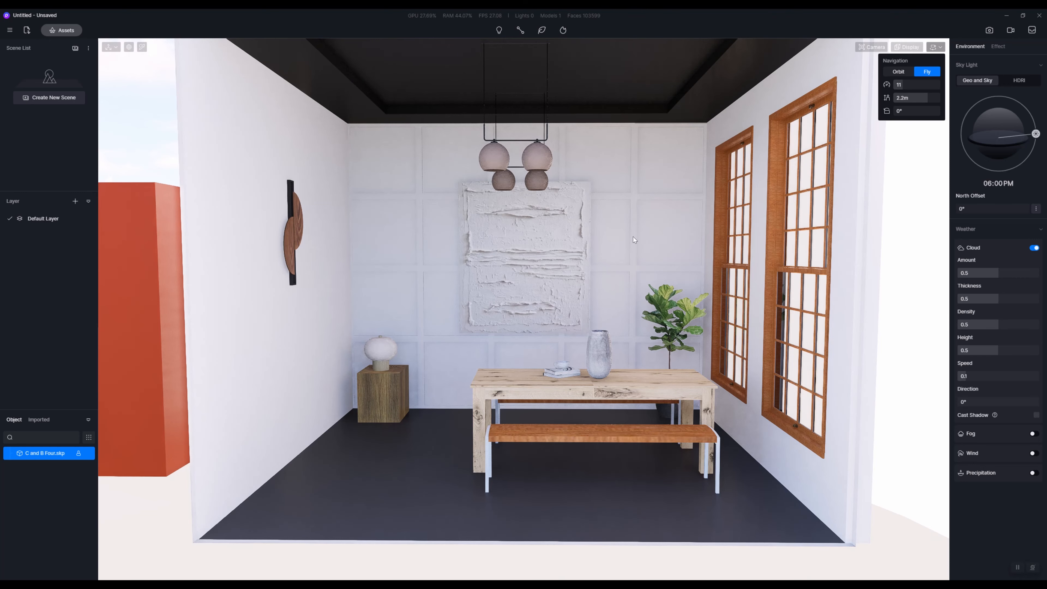
{"action": "key", "text": "s"}
{"action": "key", "text": "a"}
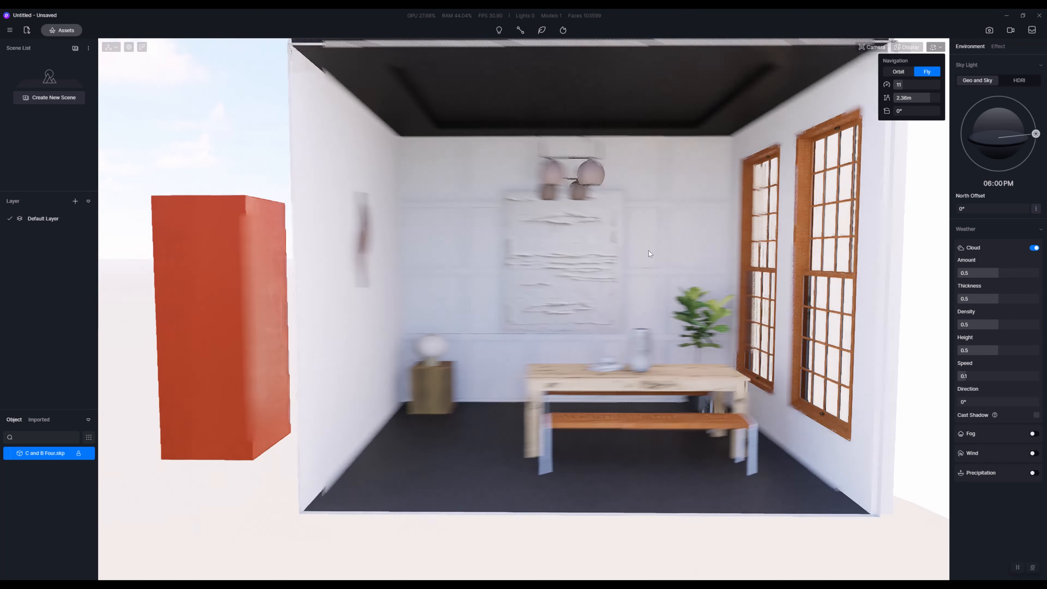
Step: Fly closer to the room's open front until the dining table and back wall are framed head-on
{"action": "key", "text": "w"}
{"action": "right_click_drag", "start_coordinate": [600, 307], "coordinate": [590, 276]}
{"action": "key", "text": "d"}
{"action": "key", "text": "w"}
{"action": "key", "text": "q"}
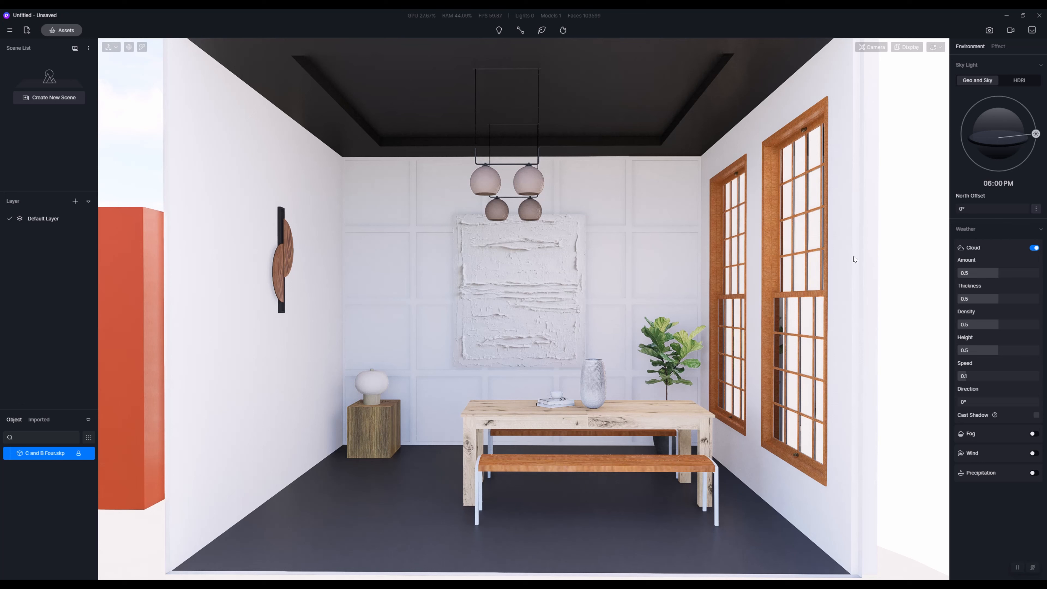
Step: Compare the Middle and Low preview qualities on a closer view of the dining table, and return the quality to High
{"action": "left_click", "coordinate": [936, 47]}
{"action": "left_click", "coordinate": [900, 46]}
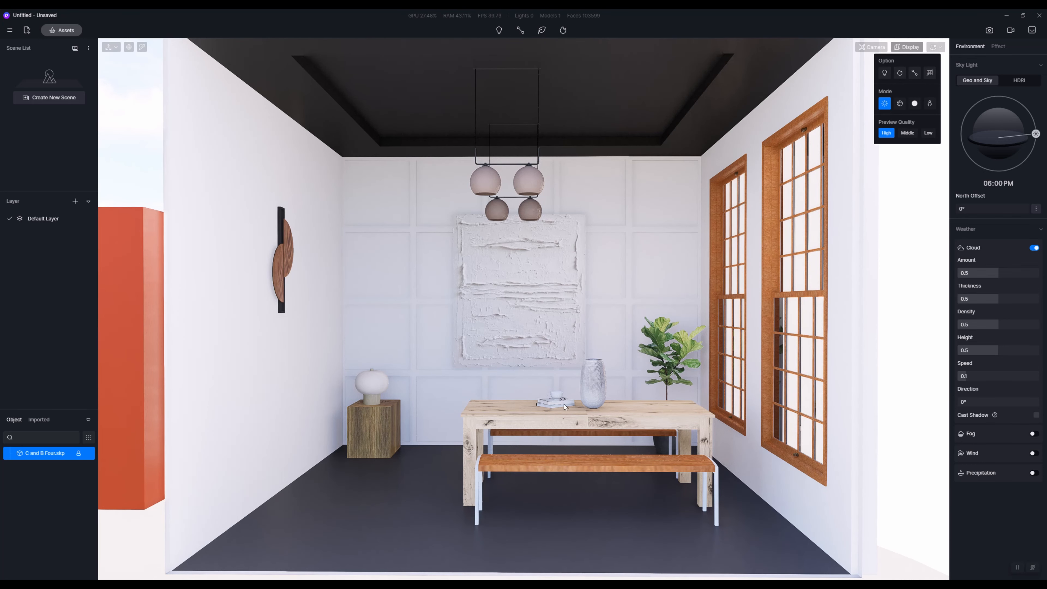
{"action": "scroll", "coordinate": [607, 417], "scroll_direction": "up", "scroll_amount": 3}
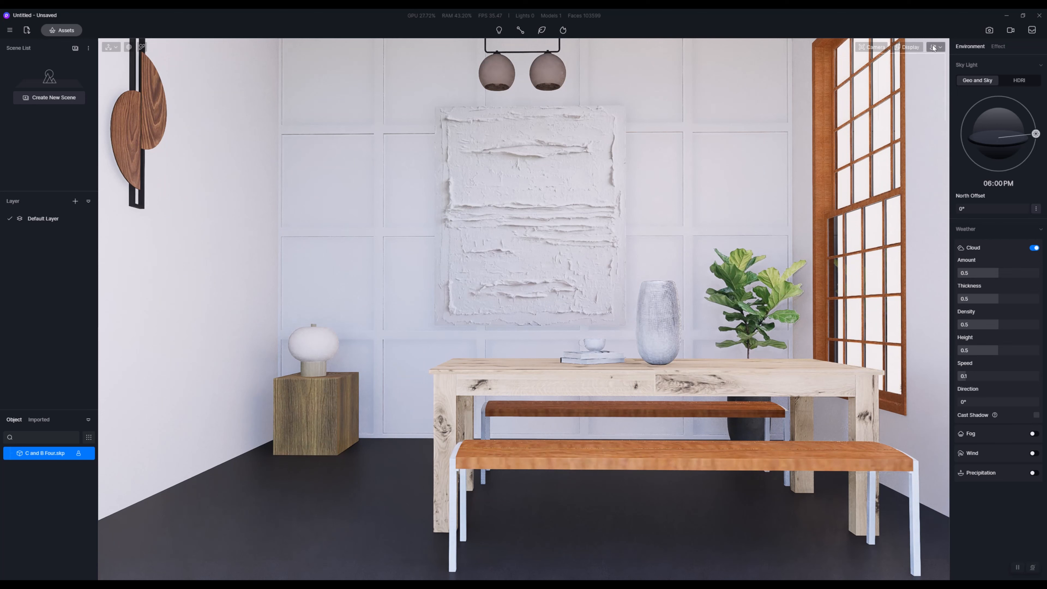
{"action": "left_click", "coordinate": [934, 48]}
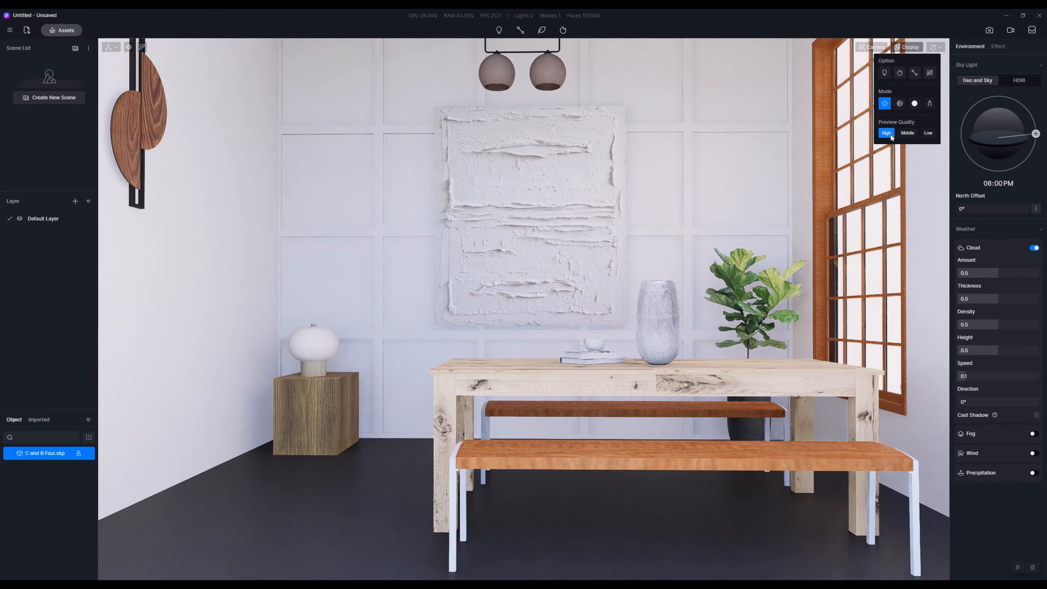
{"action": "left_click", "coordinate": [905, 133]}
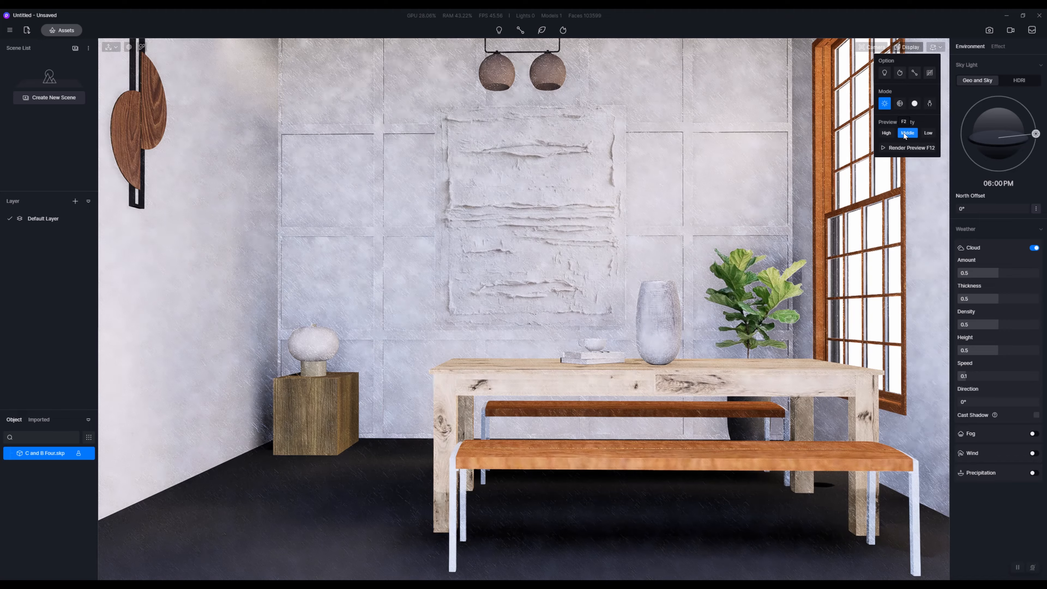
{"action": "left_click", "coordinate": [931, 132]}
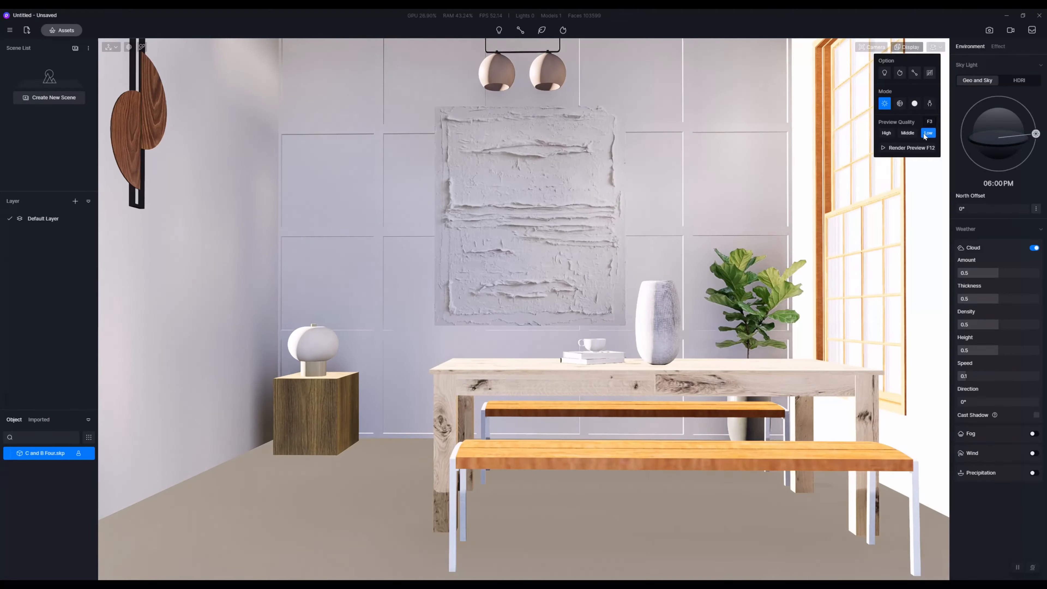
{"action": "left_click", "coordinate": [888, 132]}
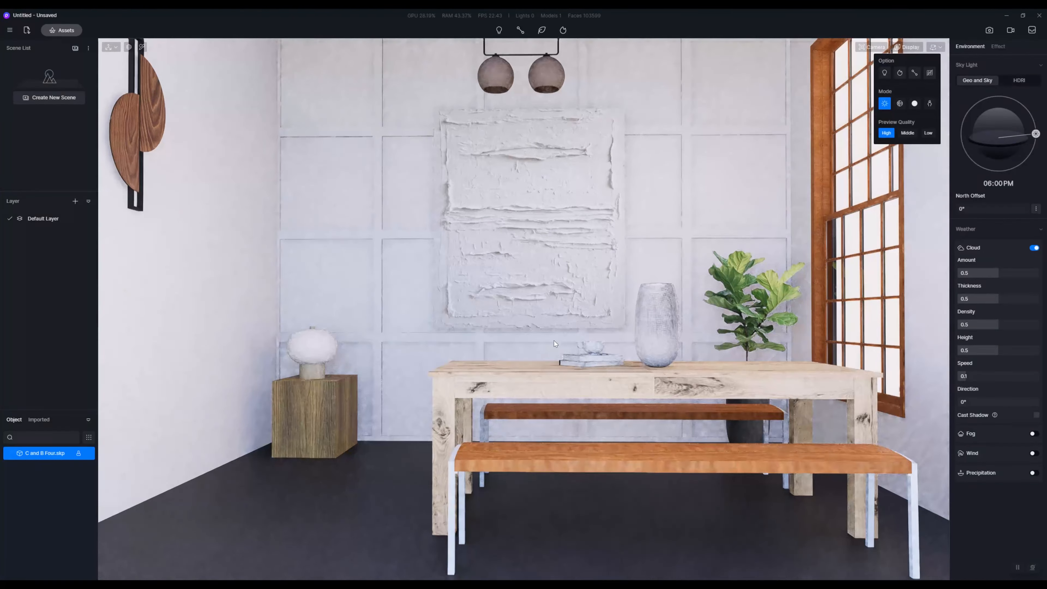
Step: Navigate around the dining room in High preview quality, backing out from the table to check the image while moving
{"action": "right_click_drag", "start_coordinate": [553, 340], "coordinate": [559, 338]}
{"action": "scroll", "coordinate": [560, 339], "scroll_direction": "down", "scroll_amount": 5}
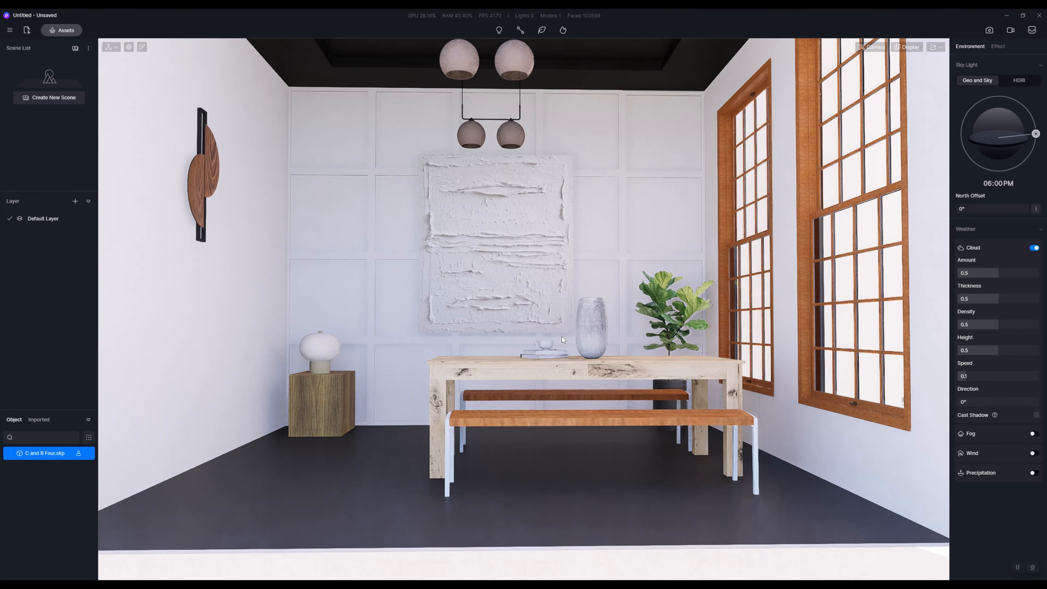
{"action": "key", "text": "e"}
{"action": "right_click_drag", "start_coordinate": [531, 339], "coordinate": [553, 349]}
{"action": "key", "text": "q"}
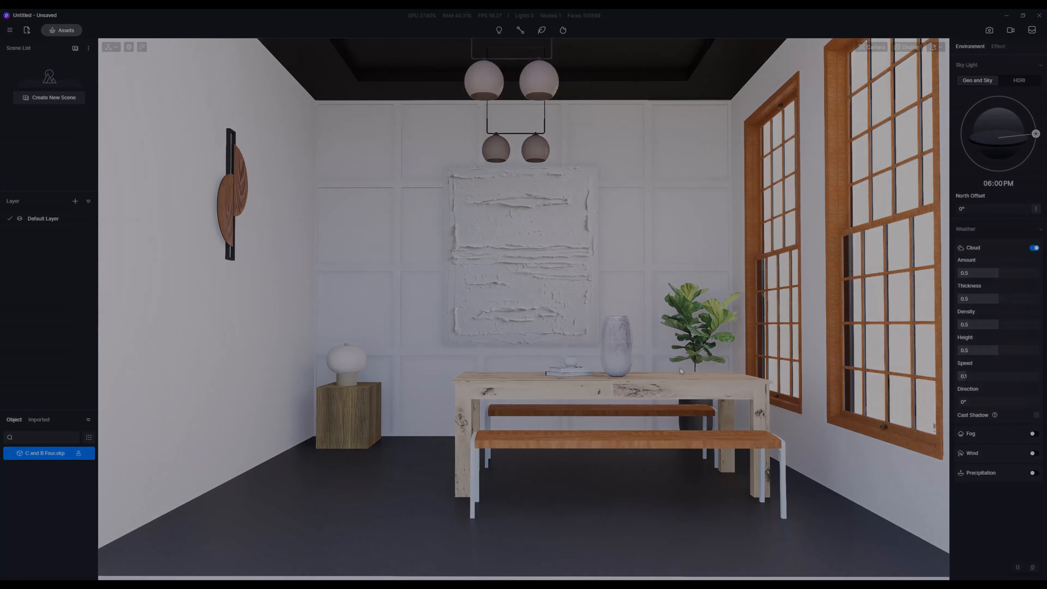
{"action": "mouse_move", "coordinate": [680, 371]}
{"action": "right_mouse_down"}
{"action": "mouse_move", "coordinate": [701, 363]}
{"action": "mouse_move", "coordinate": [667, 355]}
{"action": "right_mouse_up"}
{"action": "scroll", "coordinate": [701, 363], "scroll_direction": "down", "scroll_amount": 2}
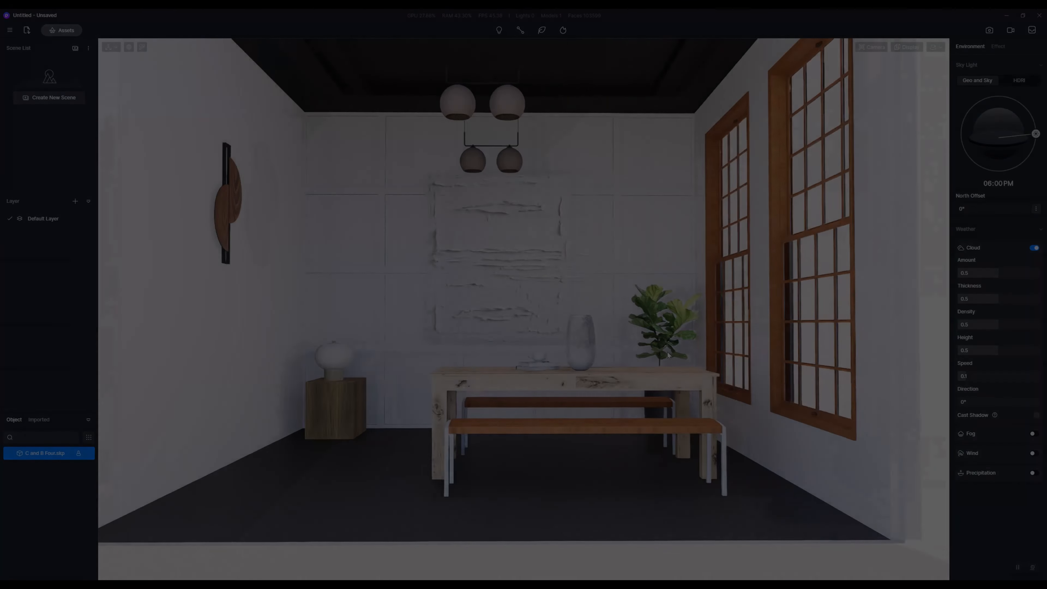
{"action": "scroll", "coordinate": [668, 355], "scroll_direction": "up", "scroll_amount": 2}
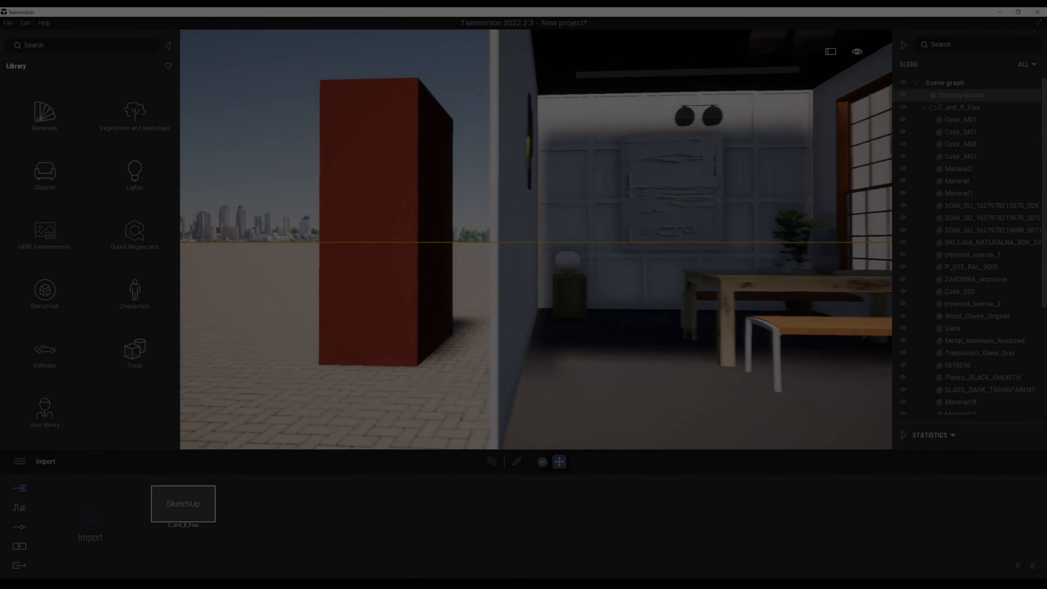
Step: Switch to Twinmotion and fly from the red box into the room, up close to the front dining bench
{"action": "right_click_drag", "start_coordinate": [602, 282], "coordinate": [602, 302]}
{"action": "key", "text": "w"}
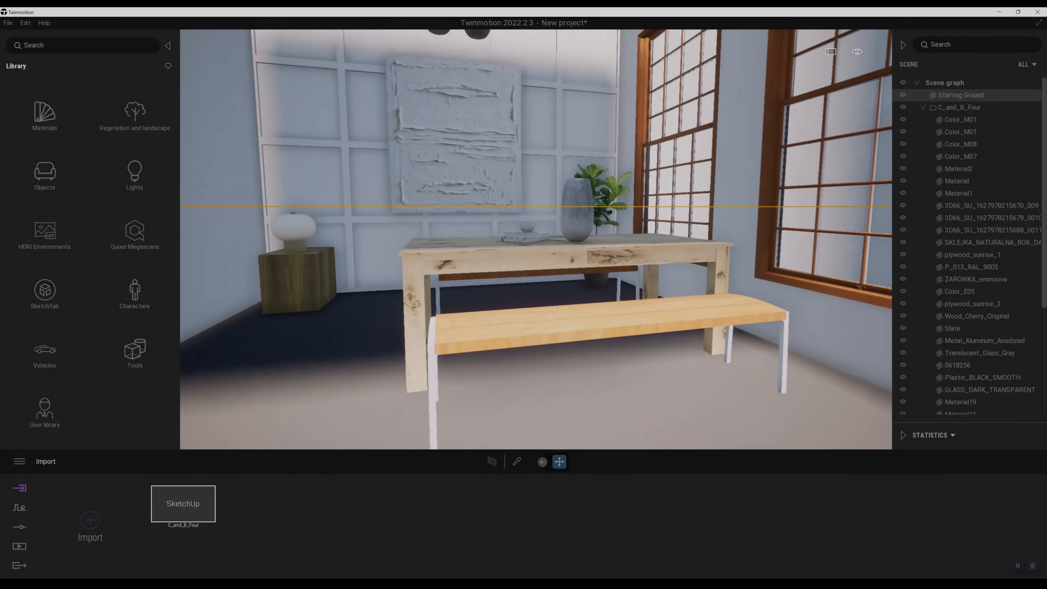
{"action": "key", "text": "w"}
{"action": "middle_click_drag", "start_coordinate": [591, 280], "coordinate": [581, 271]}
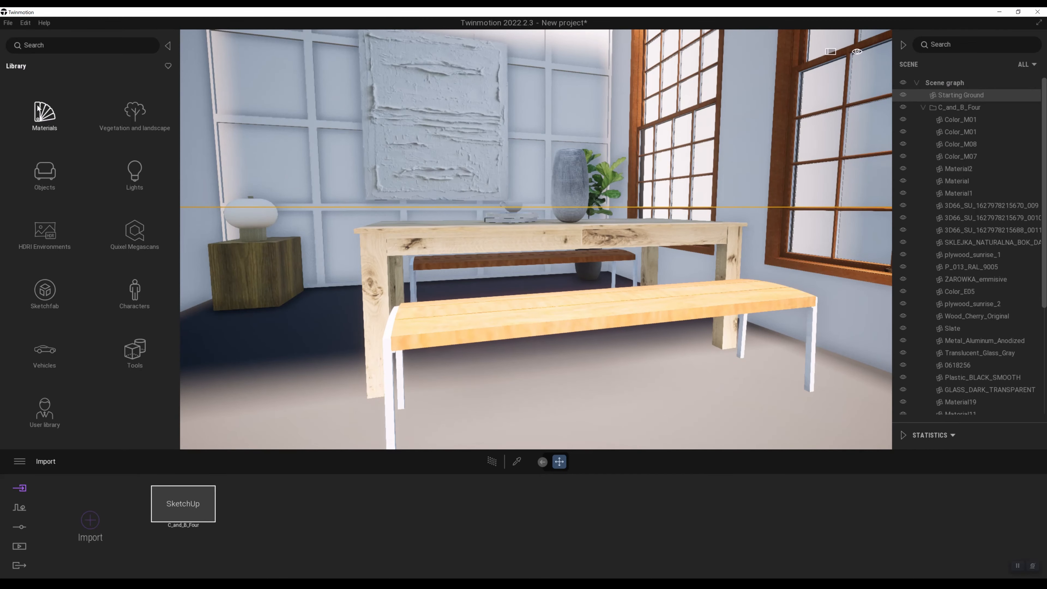
{"action": "right_click_drag", "start_coordinate": [536, 274], "coordinate": [554, 294]}
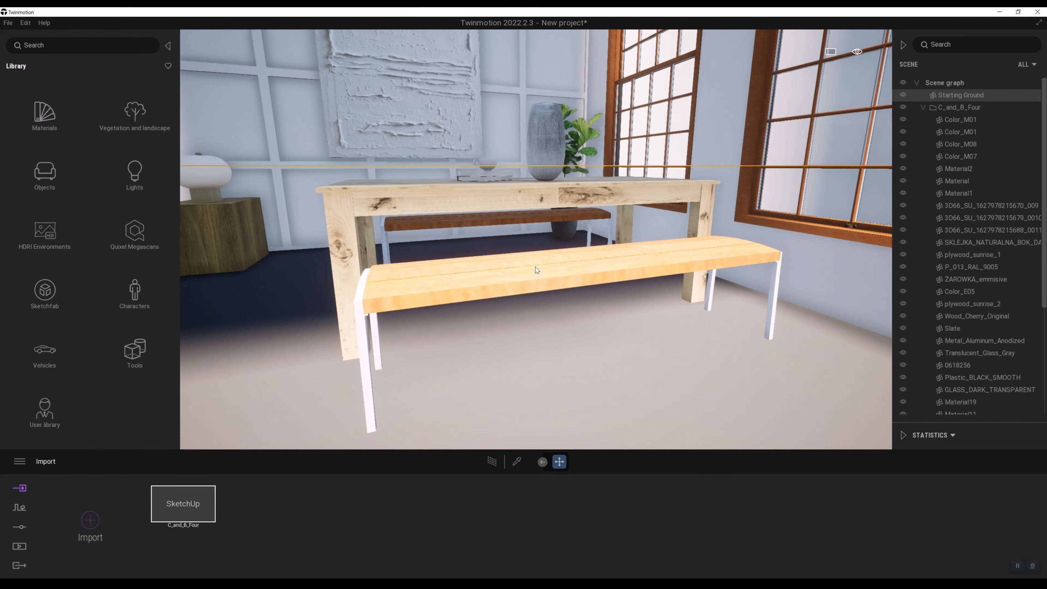
{"action": "scroll", "coordinate": [536, 273], "scroll_direction": "up", "scroll_amount": 2}
Step: Browse the material library categories and apply the Ash 01 B wood material to the dining bench seats
{"action": "left_click", "coordinate": [47, 117]}
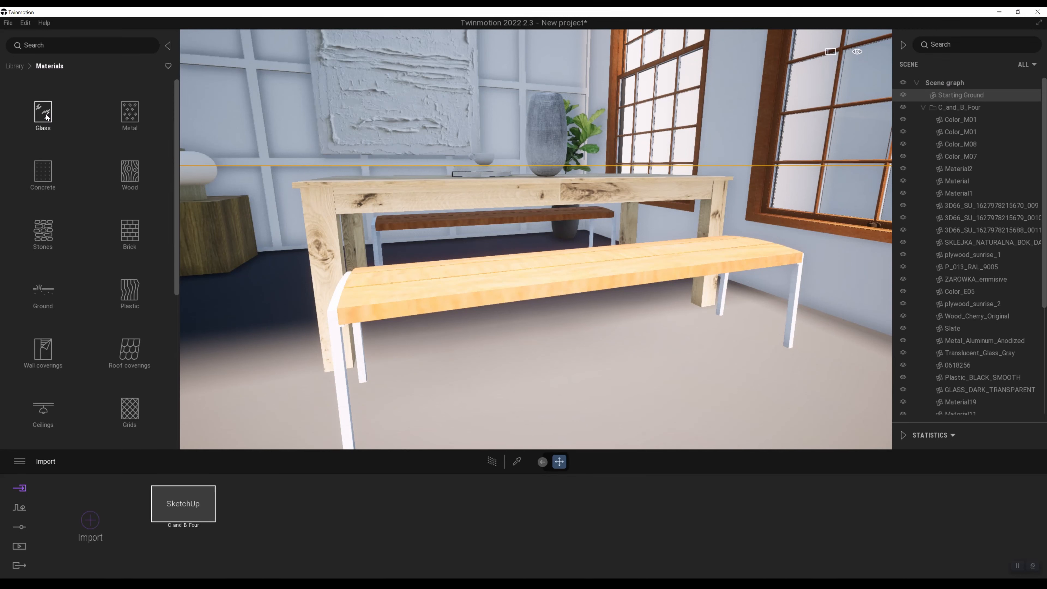
{"action": "scroll", "coordinate": [112, 350], "scroll_direction": "down", "scroll_amount": 5}
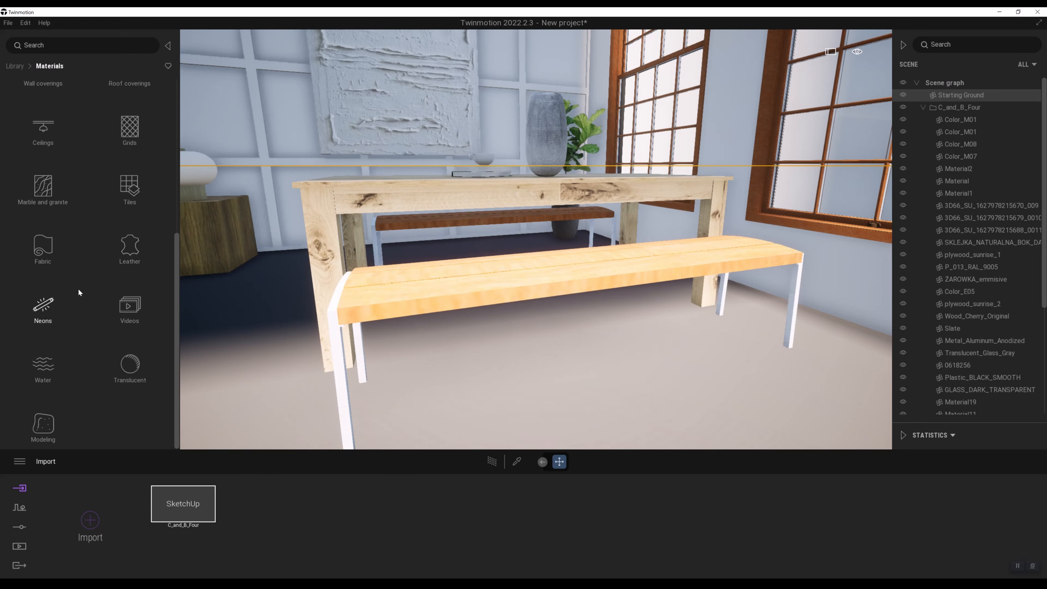
{"action": "scroll", "coordinate": [82, 301], "scroll_direction": "up", "scroll_amount": 1}
{"action": "scroll", "coordinate": [75, 230], "scroll_direction": "up", "scroll_amount": 3}
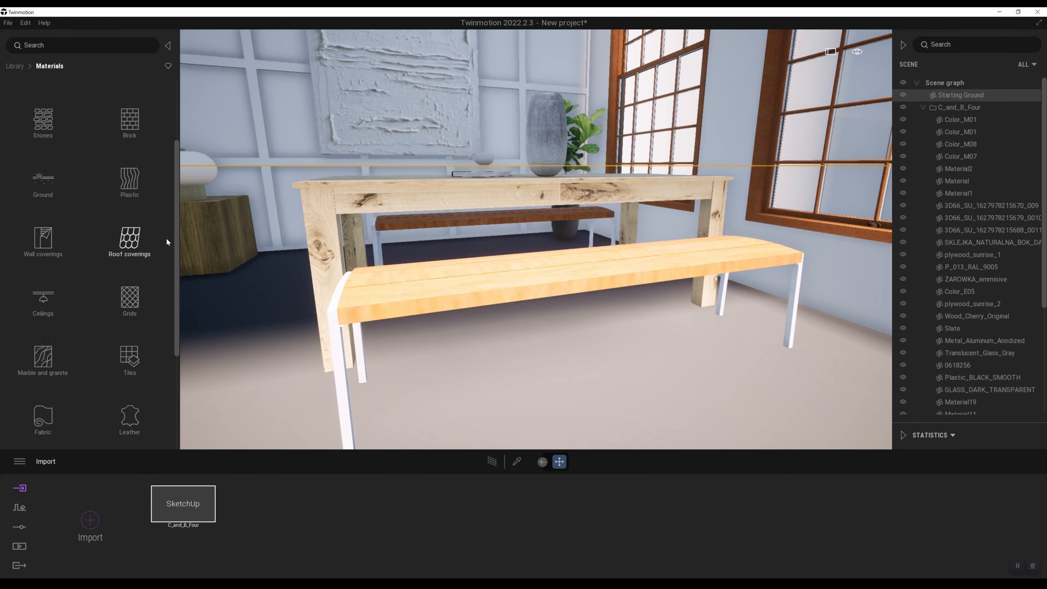
{"action": "scroll", "coordinate": [166, 237], "scroll_direction": "up", "scroll_amount": 2}
{"action": "left_click", "coordinate": [137, 168]}
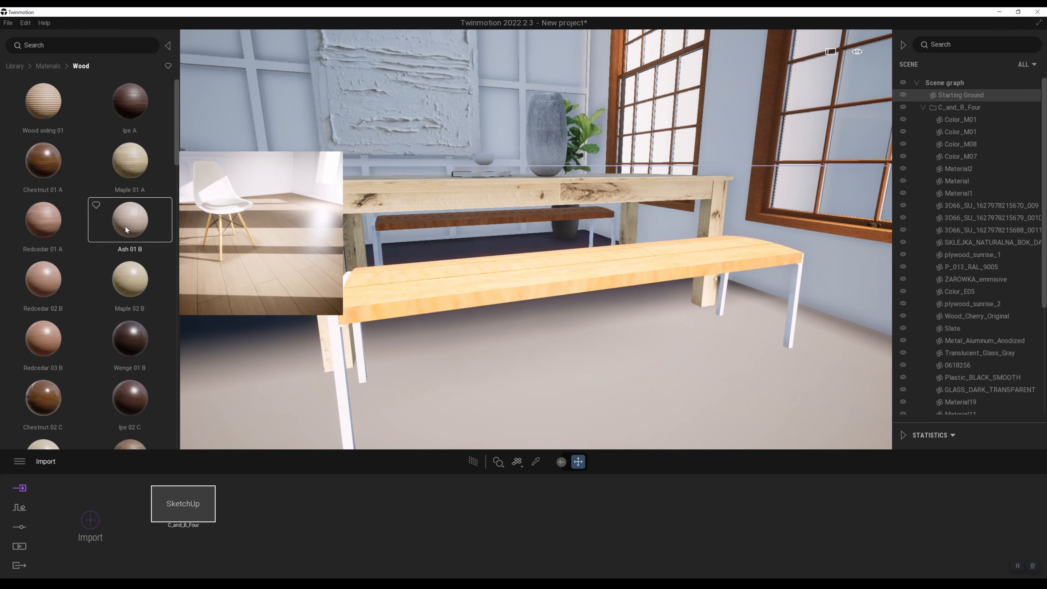
{"action": "left_click_drag", "start_coordinate": [125, 227], "coordinate": [516, 298]}
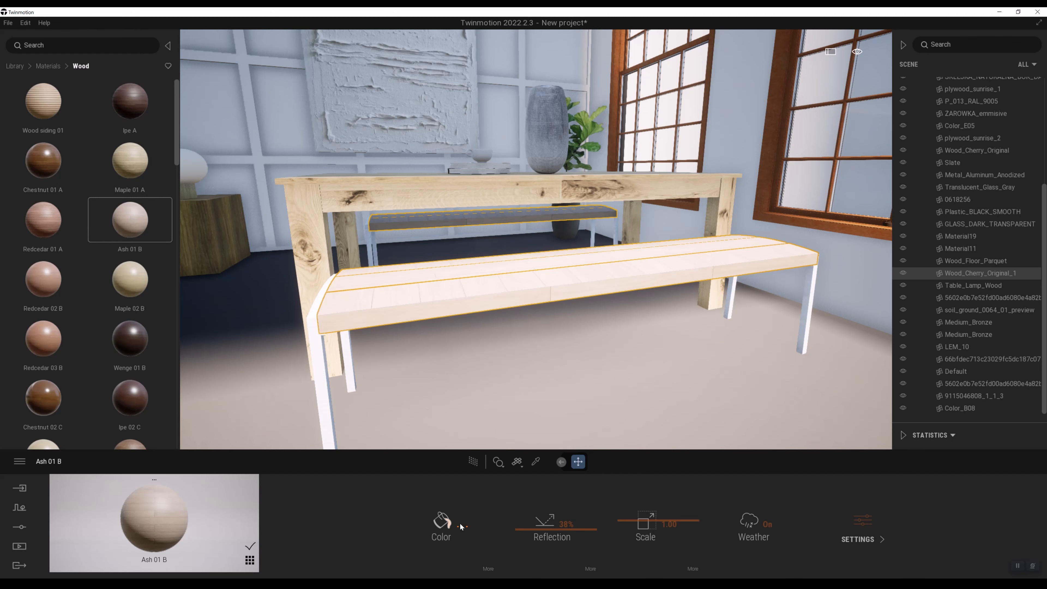
Step: Open the additional color settings of the Ash 01 B material and inspect the bench up close
{"action": "left_click", "coordinate": [488, 568]}
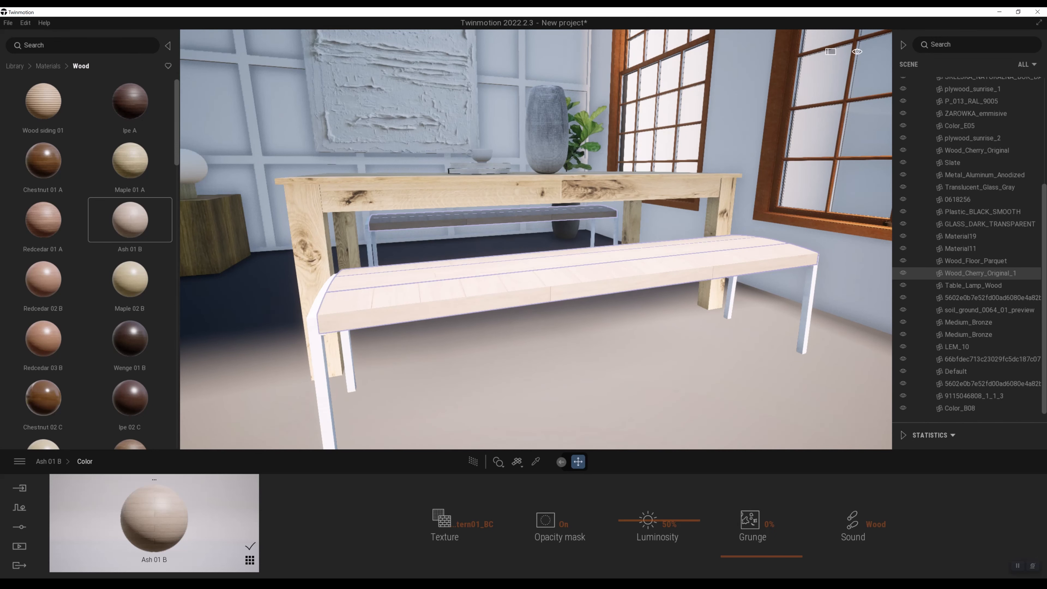
{"action": "right_click_drag", "start_coordinate": [567, 299], "coordinate": [582, 298]}
{"action": "scroll", "coordinate": [582, 298], "scroll_direction": "up", "scroll_amount": 2}
{"action": "scroll", "coordinate": [582, 298], "scroll_direction": "up", "scroll_amount": 2}
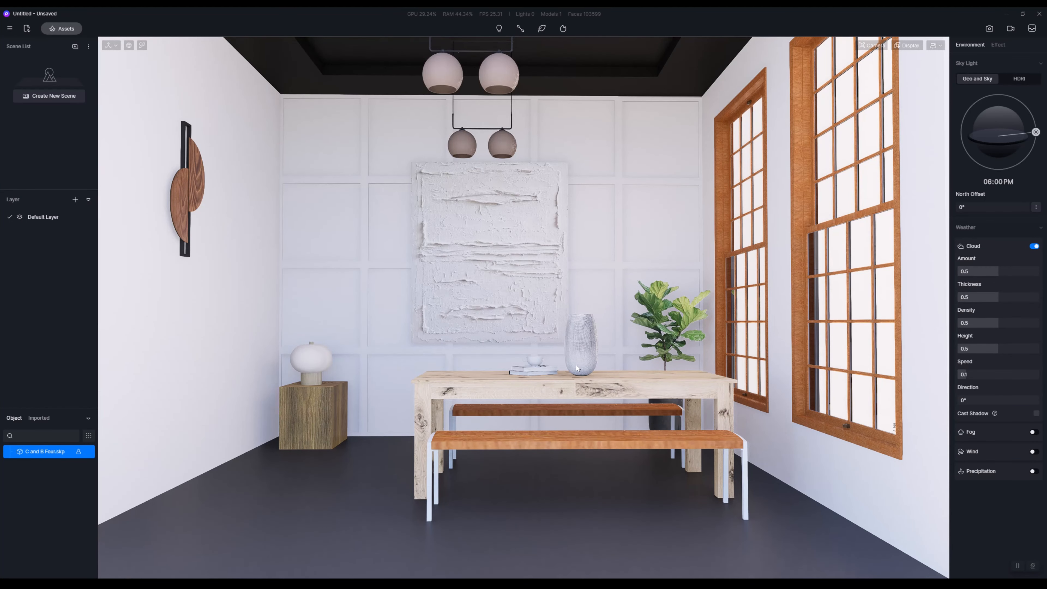
Step: Switch to D5 Render and apply the Alin mountain olive wood material from the online assets to the bench seats
{"action": "scroll", "coordinate": [576, 365], "scroll_direction": "down", "scroll_amount": 4}
{"action": "right_click_drag", "start_coordinate": [577, 371], "coordinate": [627, 404]}
{"action": "scroll", "coordinate": [673, 426], "scroll_direction": "up", "scroll_amount": 4}
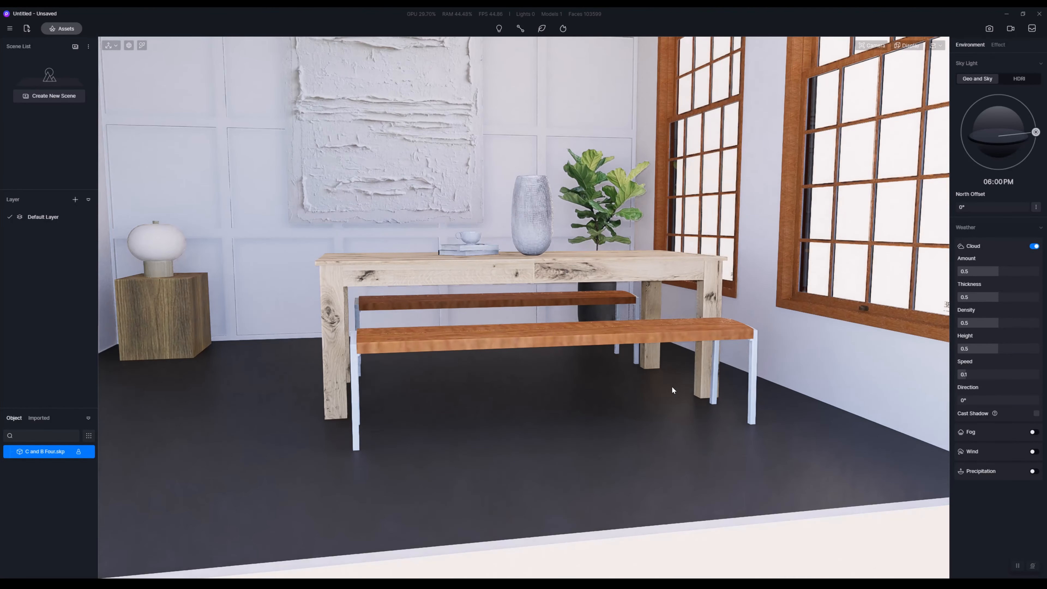
{"action": "left_click", "coordinate": [62, 28]}
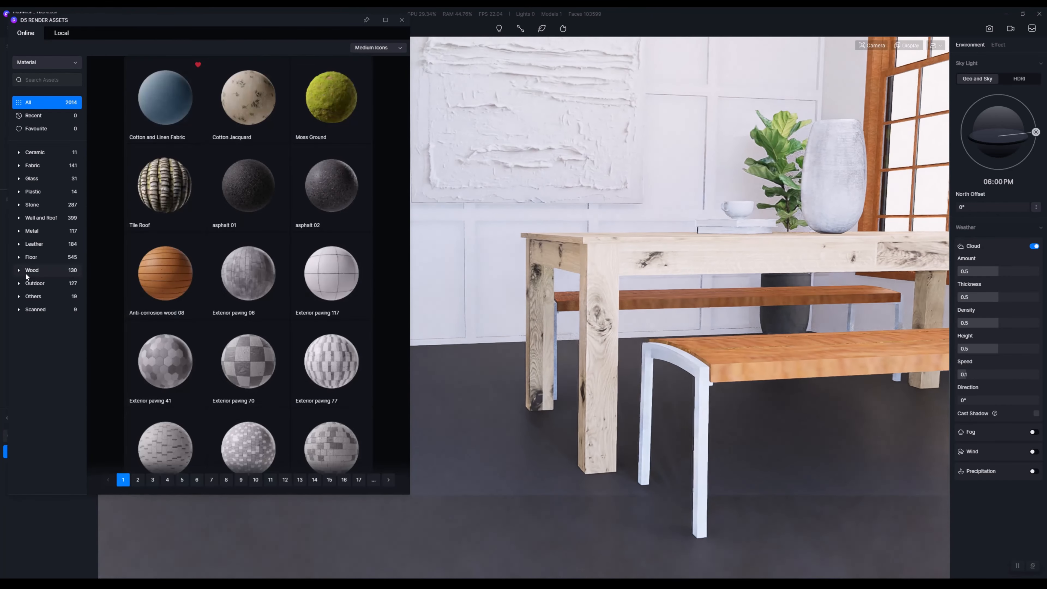
{"action": "left_click", "coordinate": [29, 271]}
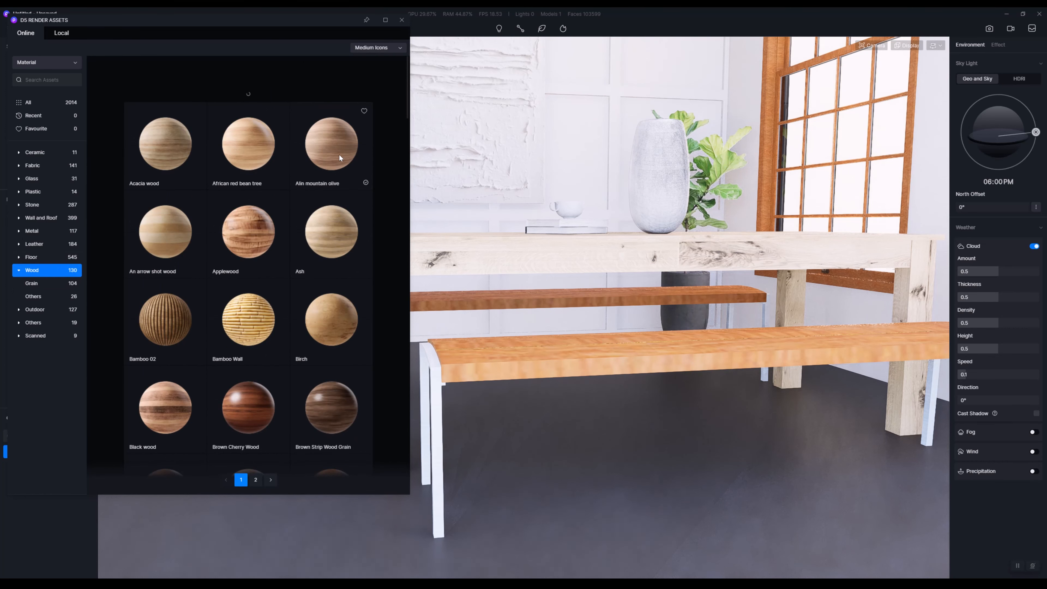
{"action": "left_click_drag", "start_coordinate": [328, 144], "coordinate": [720, 350]}
{"action": "key", "text": "d"}
{"action": "key", "text": "a"}
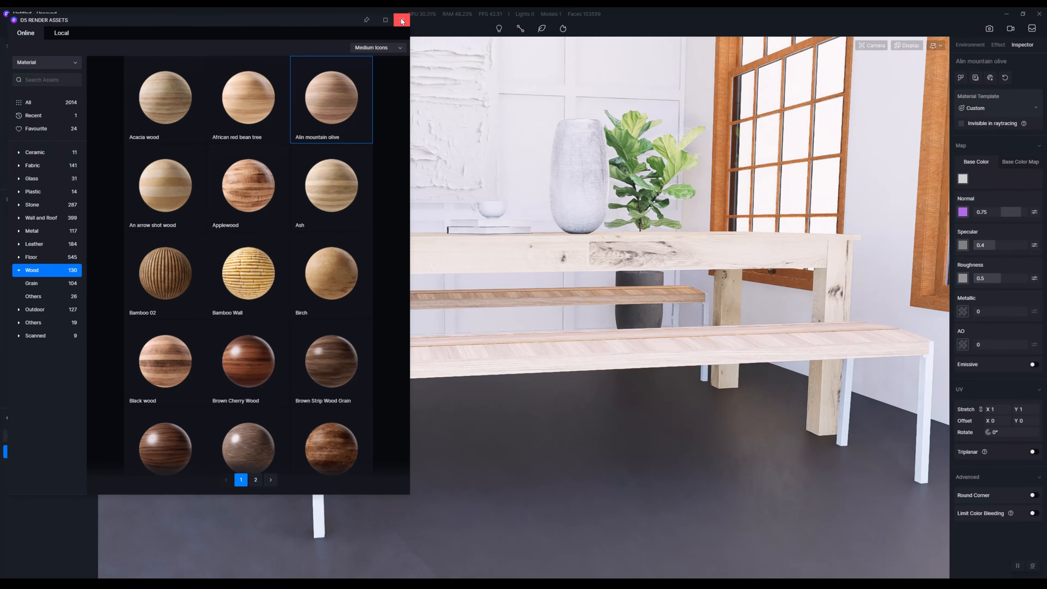
{"action": "left_click", "coordinate": [402, 20]}
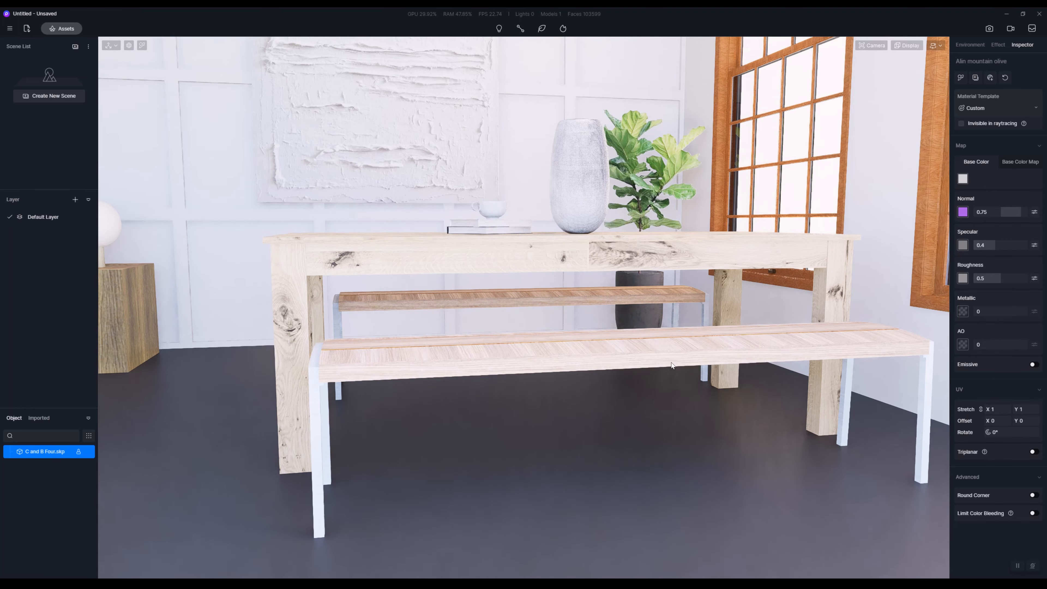
Step: Review the environment settings and the bench material's Inspector settings, and view the re-textured benches from several distances
{"action": "right_click_drag", "start_coordinate": [671, 362], "coordinate": [662, 363]}
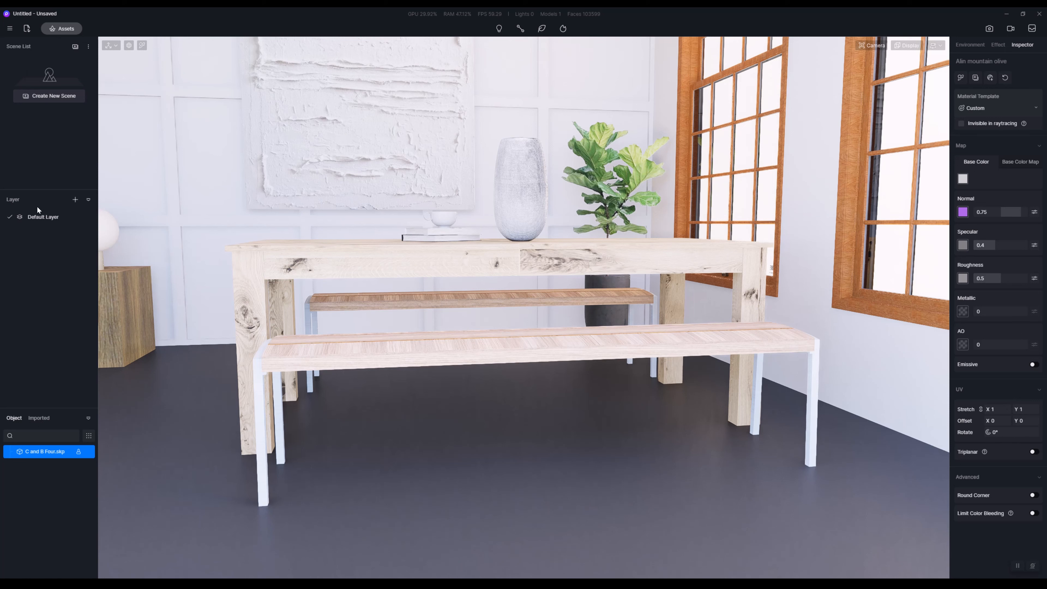
{"action": "left_click", "coordinate": [962, 43]}
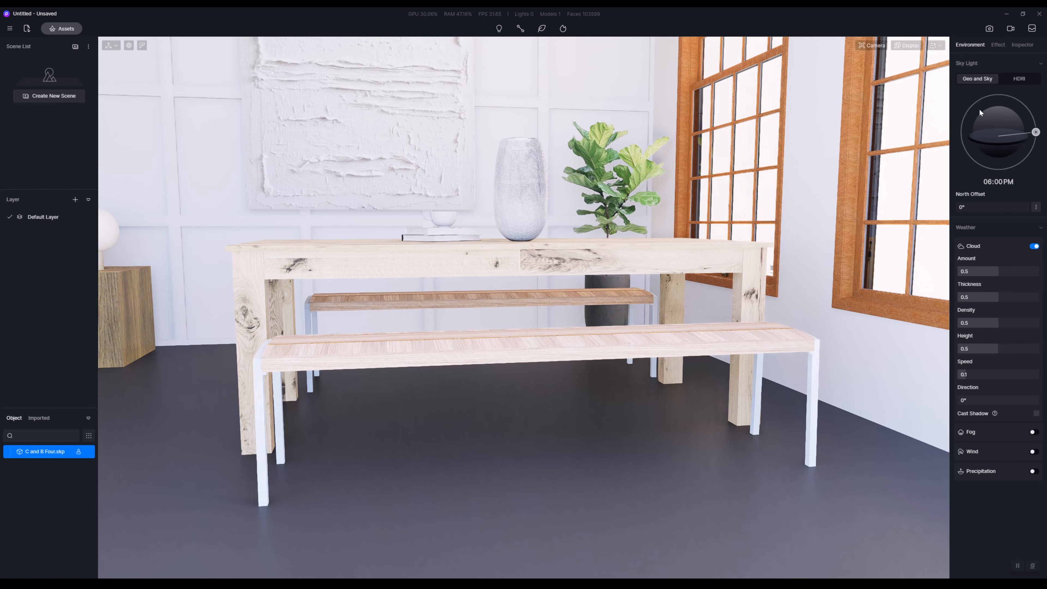
{"action": "left_click", "coordinate": [1013, 45]}
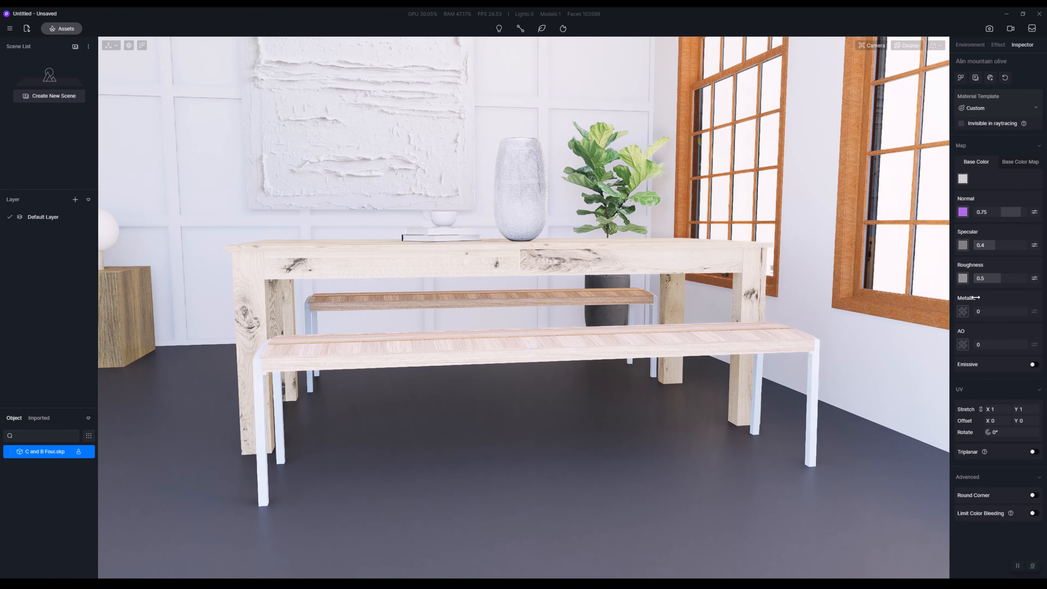
{"action": "right_click_drag", "start_coordinate": [622, 367], "coordinate": [513, 364]}
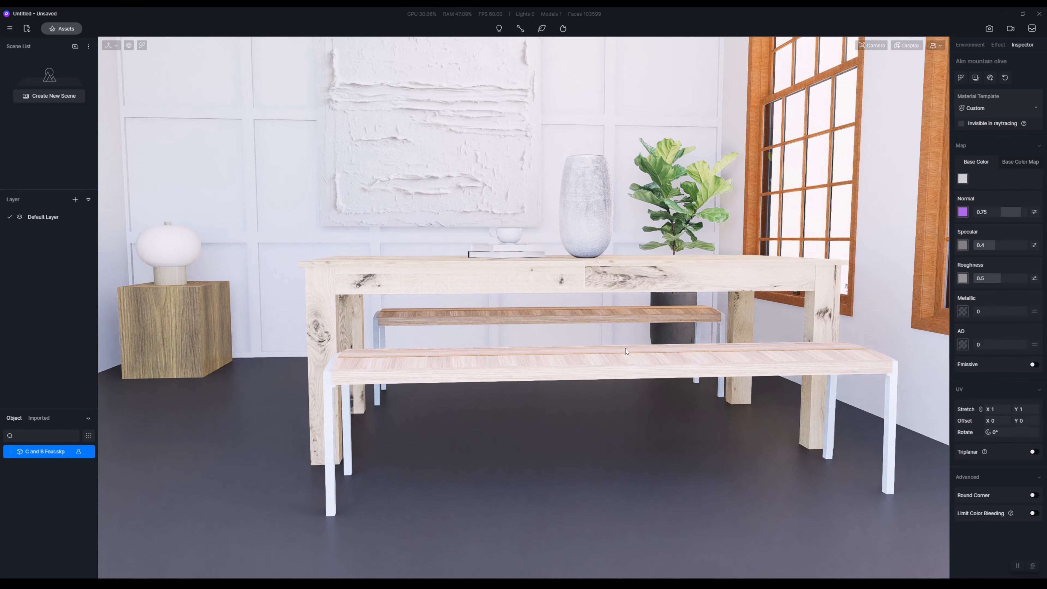
{"action": "right_click_drag", "start_coordinate": [625, 347], "coordinate": [633, 330]}
{"action": "scroll", "coordinate": [633, 330], "scroll_direction": "down", "scroll_amount": 3}
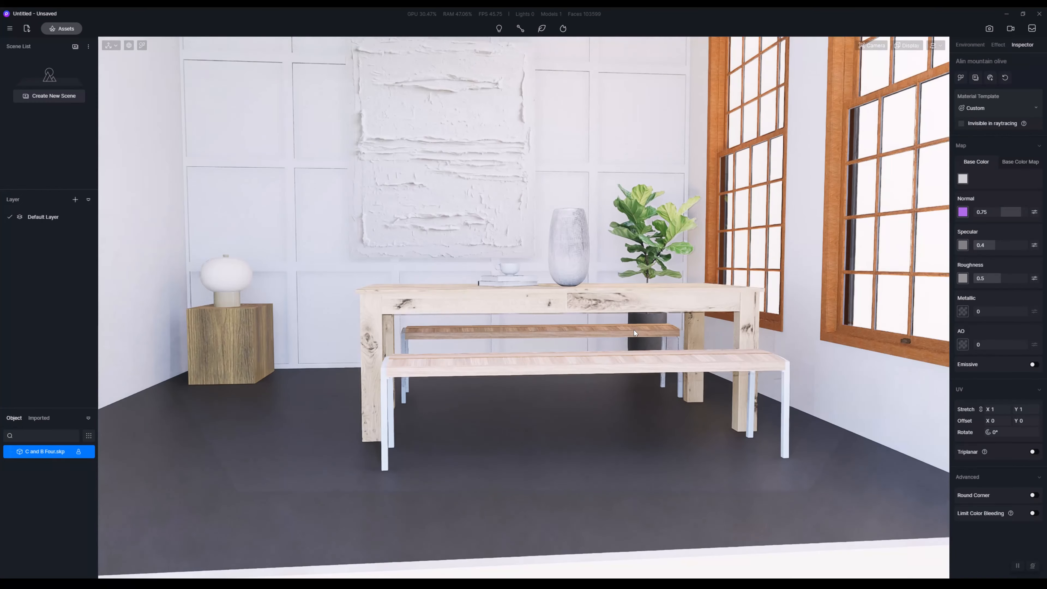
{"action": "scroll", "coordinate": [634, 330], "scroll_direction": "up", "scroll_amount": 5}
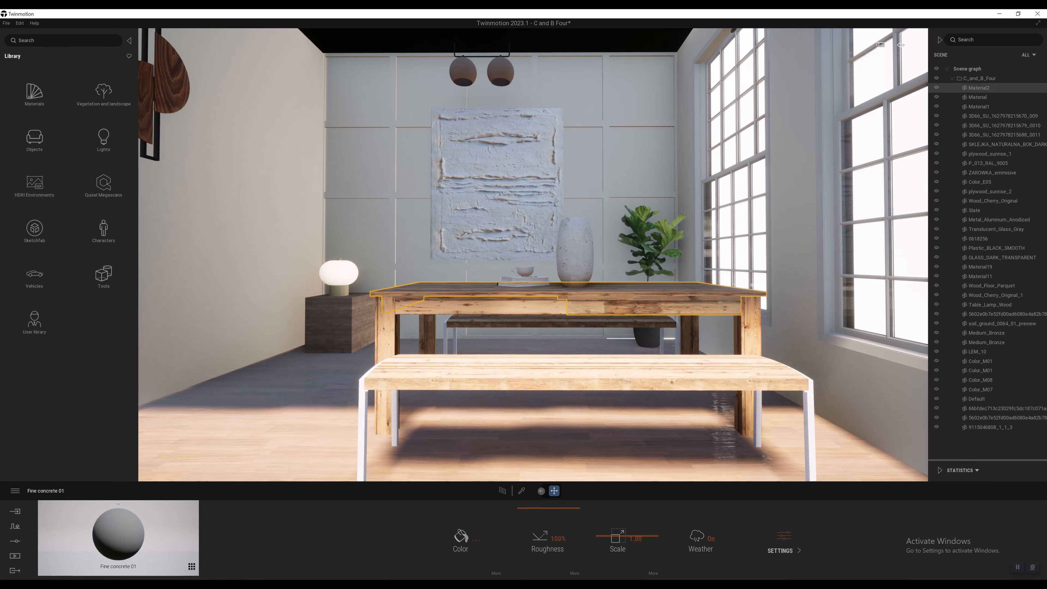
Step: Switch to Twinmotion, view the dining room up close, and open the Quixel Megascans 3D Assets categories in the library
{"action": "right_click_drag", "start_coordinate": [481, 258], "coordinate": [487, 261]}
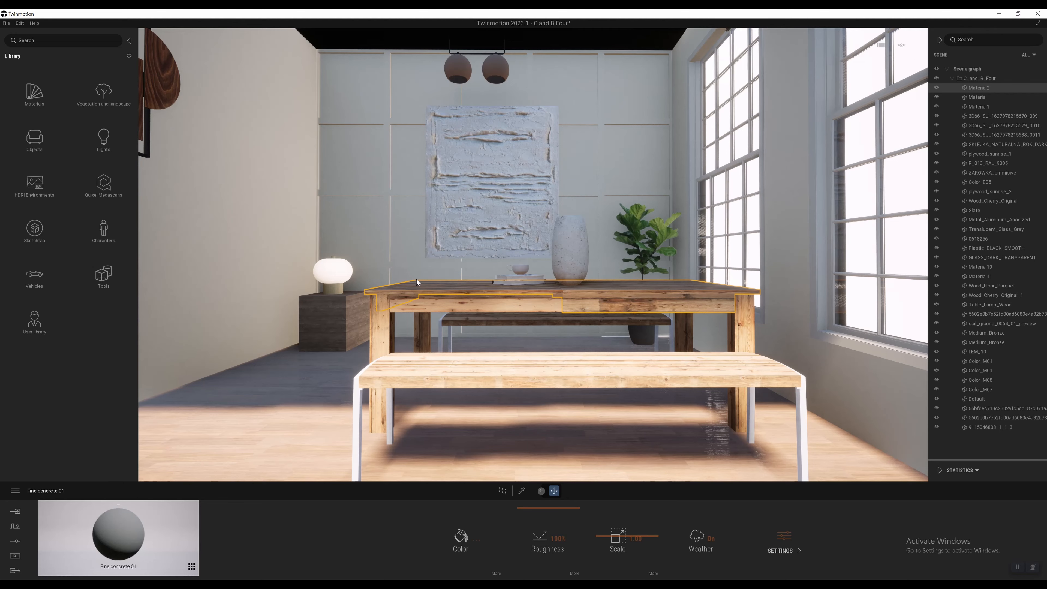
{"action": "scroll", "coordinate": [481, 303], "scroll_direction": "down", "scroll_amount": 5}
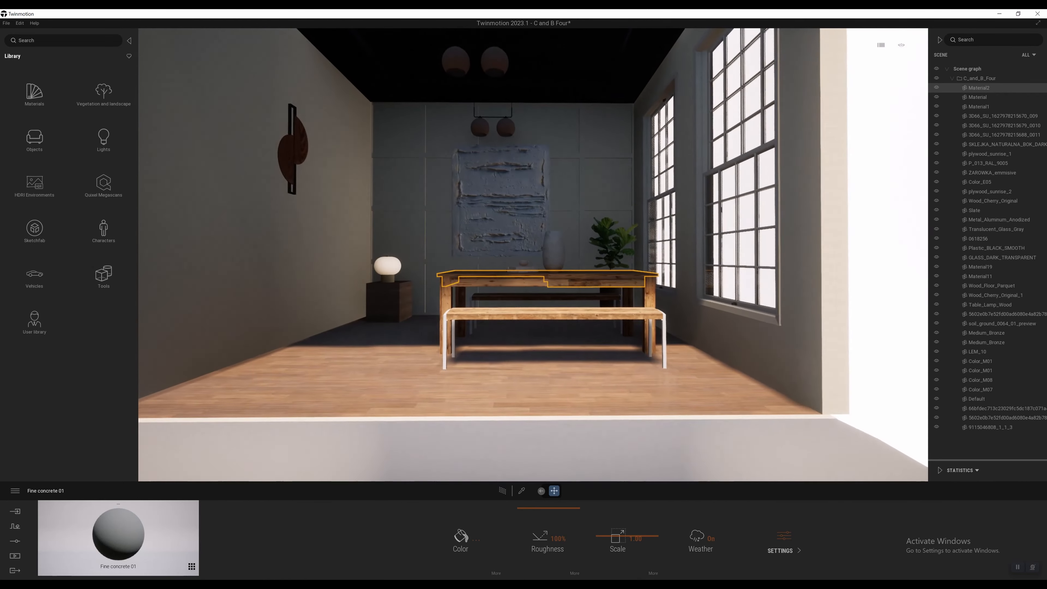
{"action": "scroll", "coordinate": [481, 303], "scroll_direction": "up", "scroll_amount": 5}
{"action": "middle_click_drag", "start_coordinate": [482, 303], "coordinate": [546, 301]}
{"action": "middle_click_drag", "start_coordinate": [387, 188], "coordinate": [413, 260]}
{"action": "scroll", "coordinate": [413, 260], "scroll_direction": "up", "scroll_amount": 4}
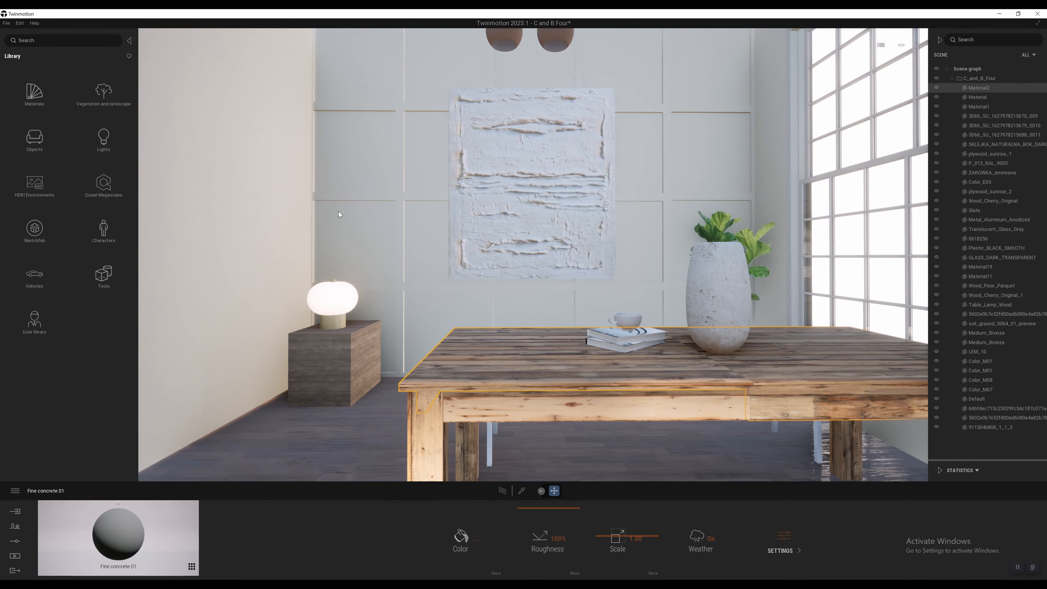
{"action": "left_click", "coordinate": [103, 183]}
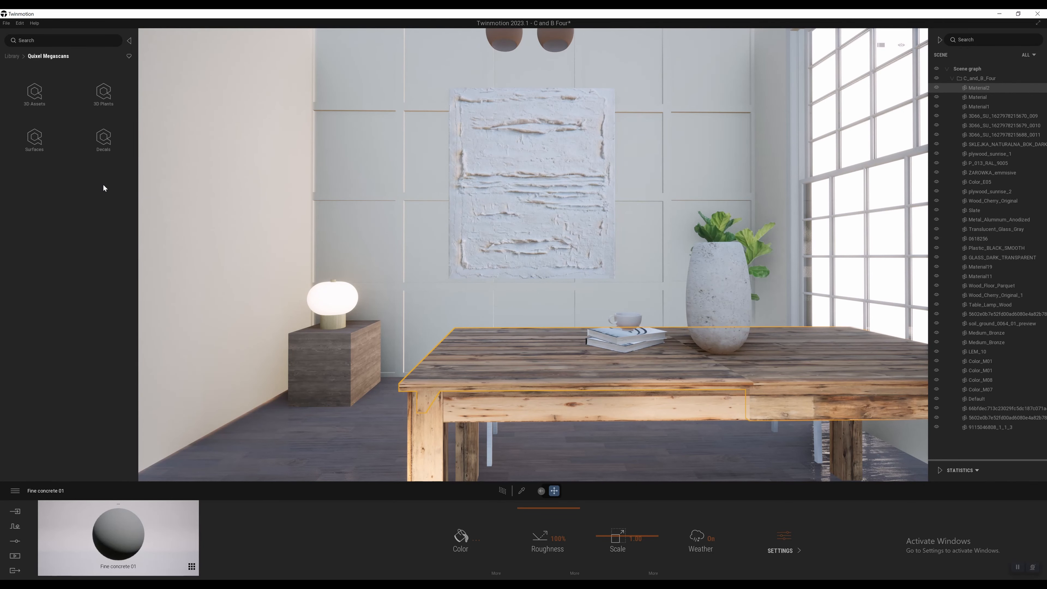
{"action": "left_click", "coordinate": [42, 94]}
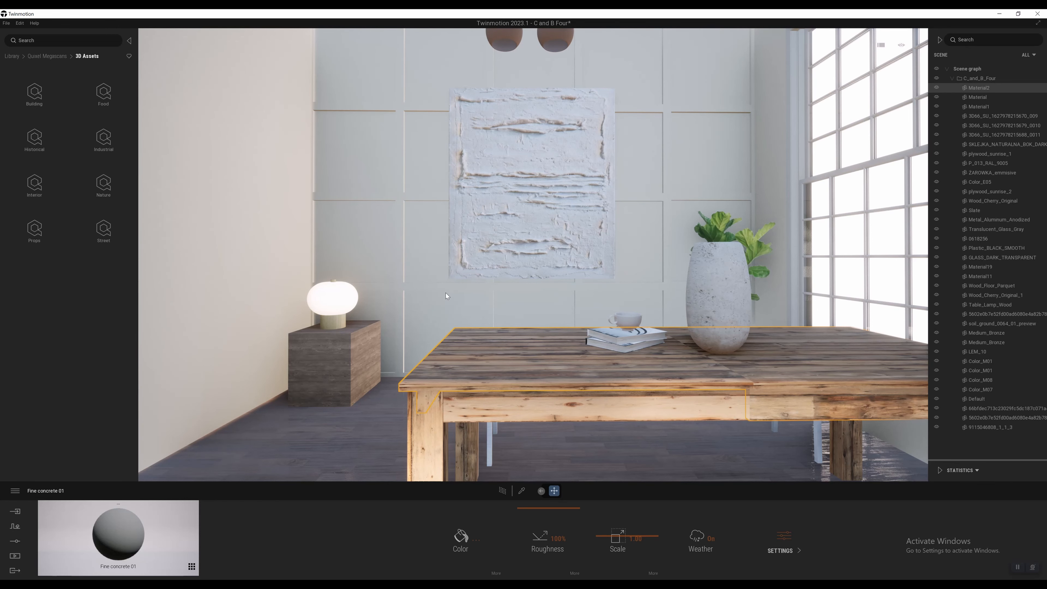
Step: Bring the wooden wall decoration into close view and open the Quixel Megascans Surfaces categories
{"action": "scroll", "coordinate": [463, 351], "scroll_direction": "down", "scroll_amount": 5}
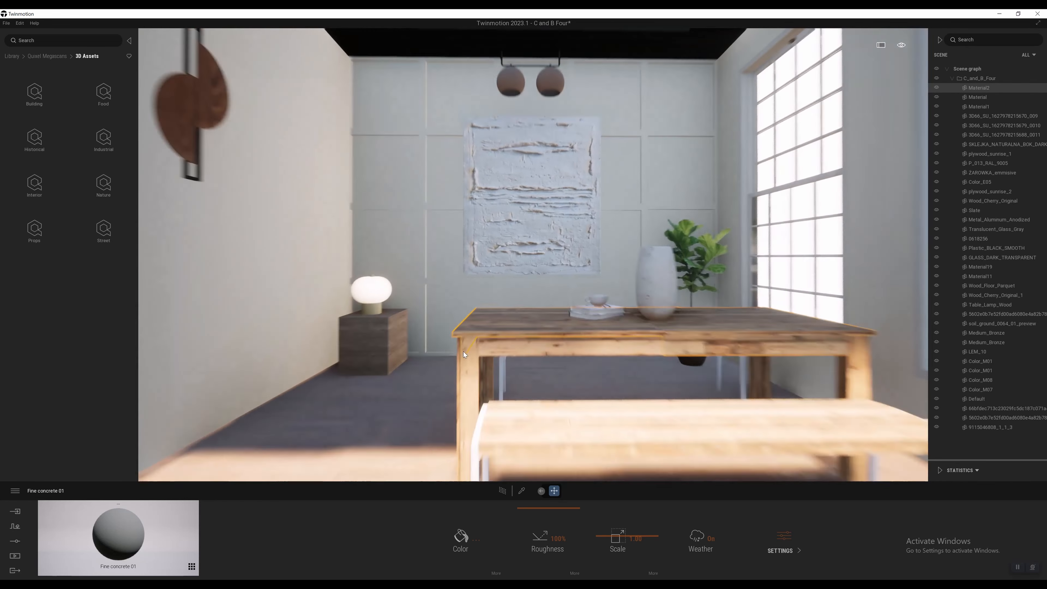
{"action": "right_click_drag", "start_coordinate": [292, 327], "coordinate": [370, 266]}
{"action": "scroll", "coordinate": [474, 286], "scroll_direction": "up", "scroll_amount": 4}
{"action": "scroll", "coordinate": [369, 266], "scroll_direction": "up", "scroll_amount": 4}
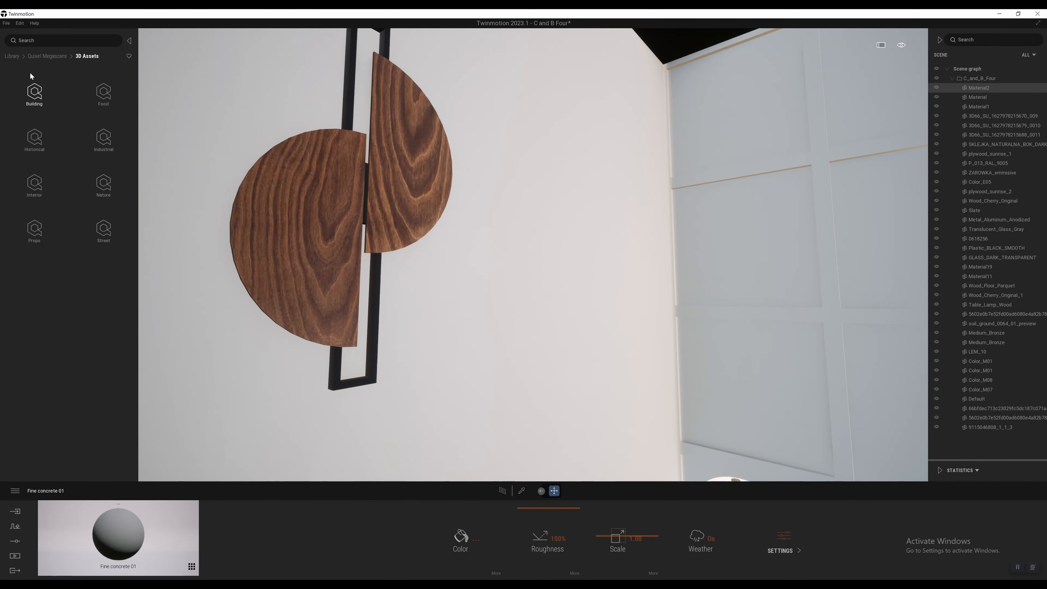
{"action": "left_click", "coordinate": [47, 56]}
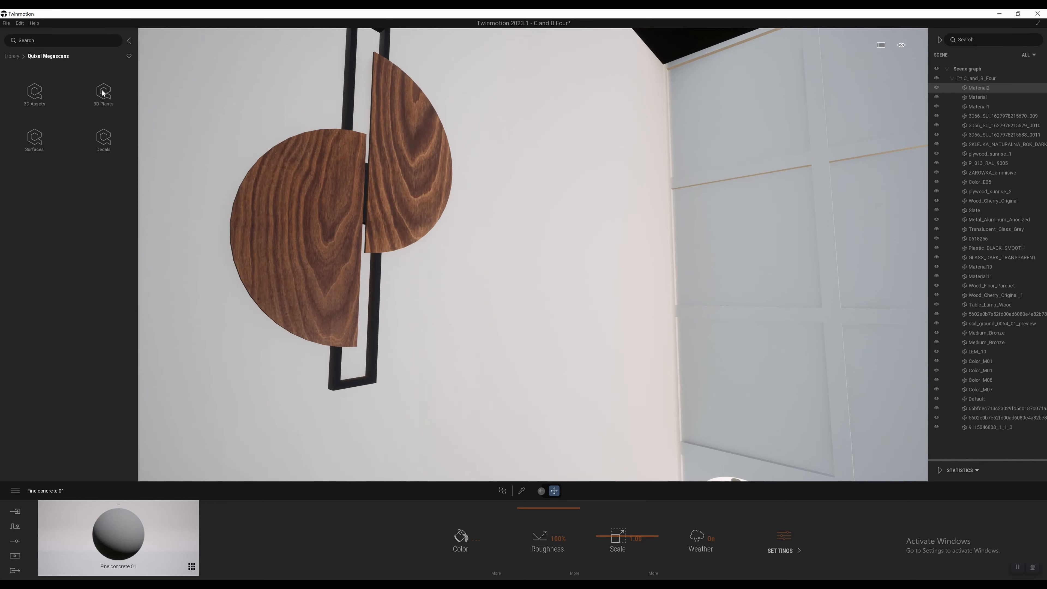
{"action": "left_click", "coordinate": [34, 139]}
{"action": "right_click_drag", "start_coordinate": [344, 217], "coordinate": [281, 209]}
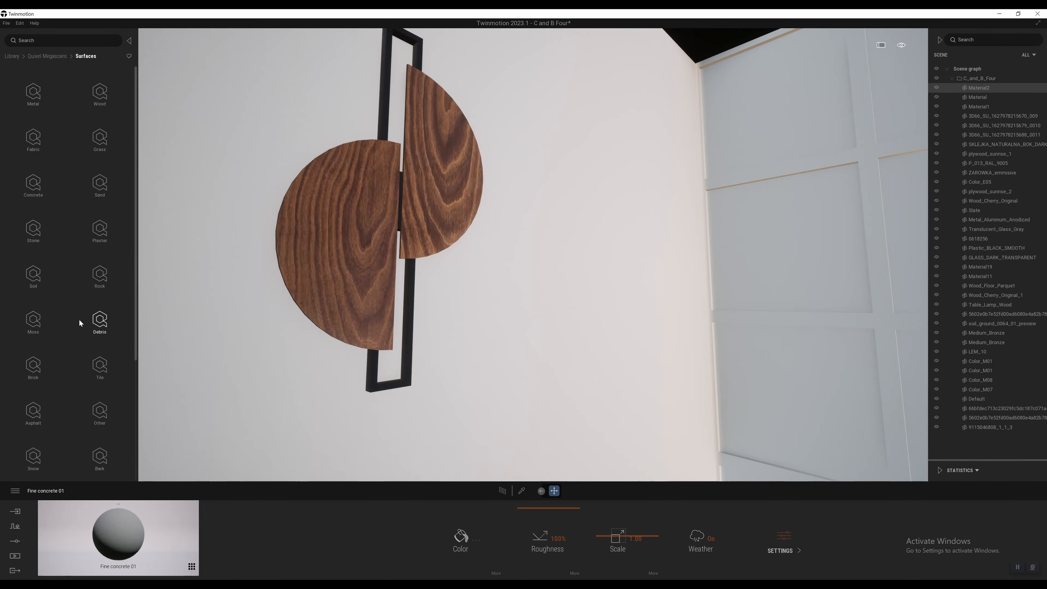
Step: Download the Layered Beach Rock surface from the jagged rock category and apply it to the lower half-circle of the wall decoration
{"action": "left_click", "coordinate": [102, 278]}
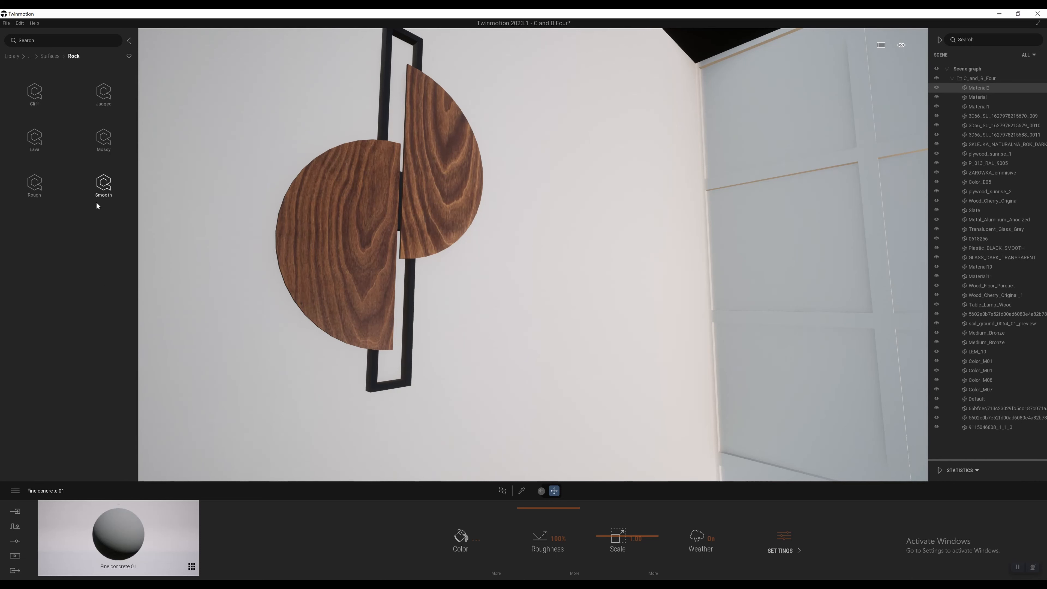
{"action": "left_click", "coordinate": [104, 94]}
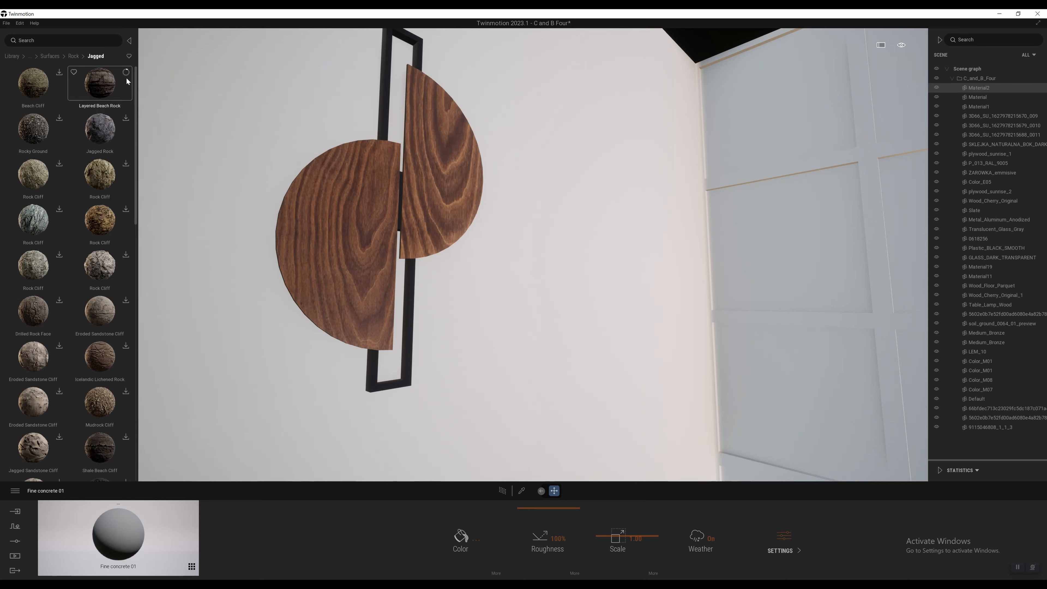
{"action": "left_click", "coordinate": [127, 73]}
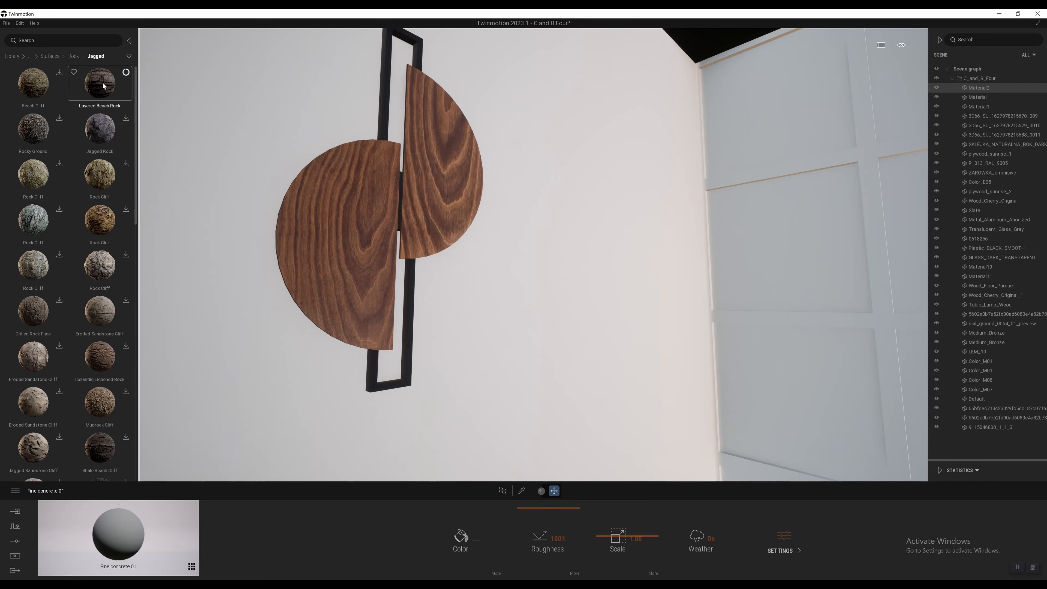
{"action": "left_click_drag", "start_coordinate": [103, 86], "coordinate": [334, 204]}
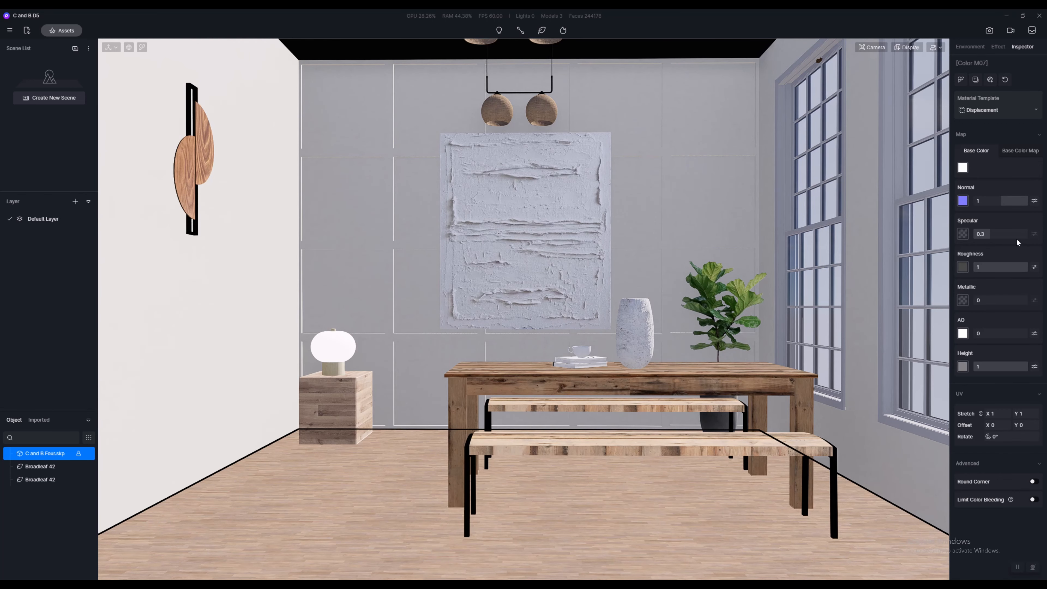
Step: Switch to D5 Render and show the Base Color Map settings of the Color M07 displacement material while viewing the table
{"action": "scroll", "coordinate": [629, 396], "scroll_direction": "down", "scroll_amount": 2}
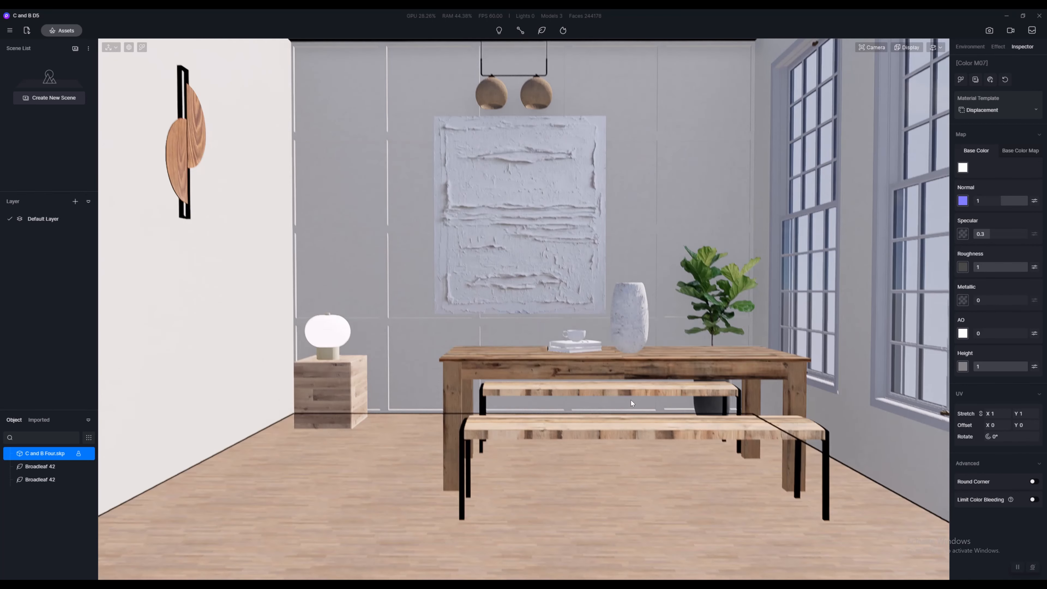
{"action": "scroll", "coordinate": [606, 413], "scroll_direction": "down", "scroll_amount": 5}
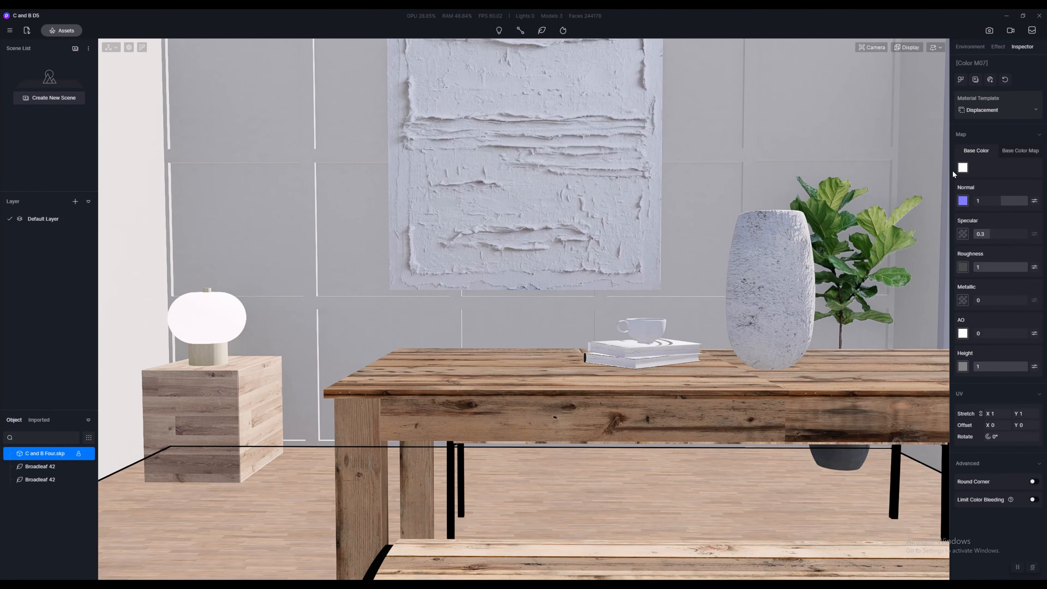
{"action": "left_click", "coordinate": [1014, 151]}
{"action": "right_click_drag", "start_coordinate": [367, 437], "coordinate": [338, 496]}
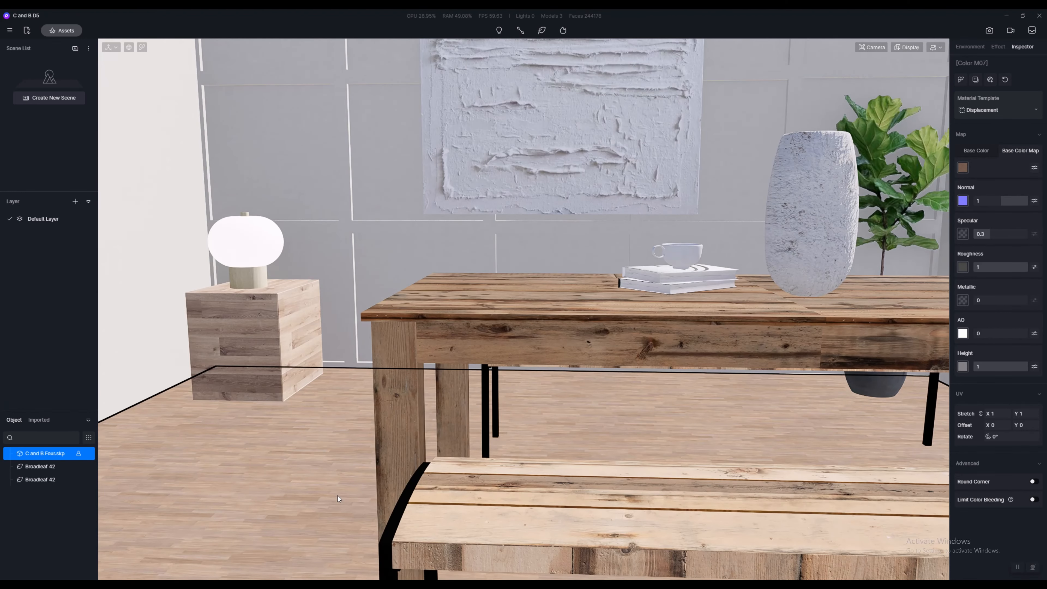
Step: Inspect the floor area up close, then open the image file selection for the base color map and cancel it
{"action": "key", "text": "i"}
{"action": "left_click", "coordinate": [279, 498]}
{"action": "right_click_drag", "start_coordinate": [274, 474], "coordinate": [176, 498]}
{"action": "right_click_drag", "start_coordinate": [303, 463], "coordinate": [243, 528]}
{"action": "scroll", "coordinate": [544, 322], "scroll_direction": "up", "scroll_amount": 5}
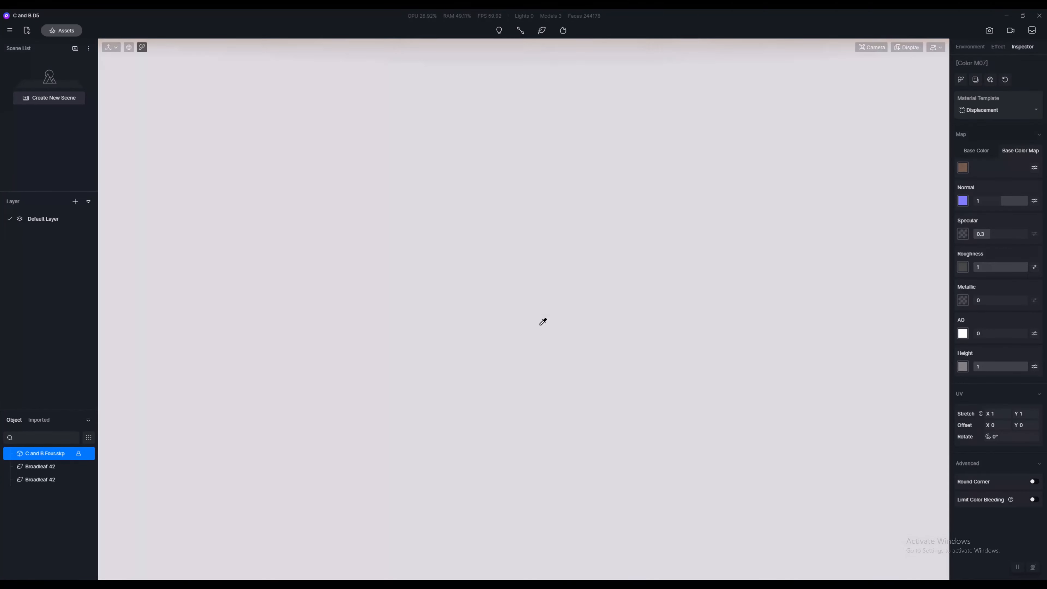
{"action": "scroll", "coordinate": [543, 322], "scroll_direction": "down", "scroll_amount": 5}
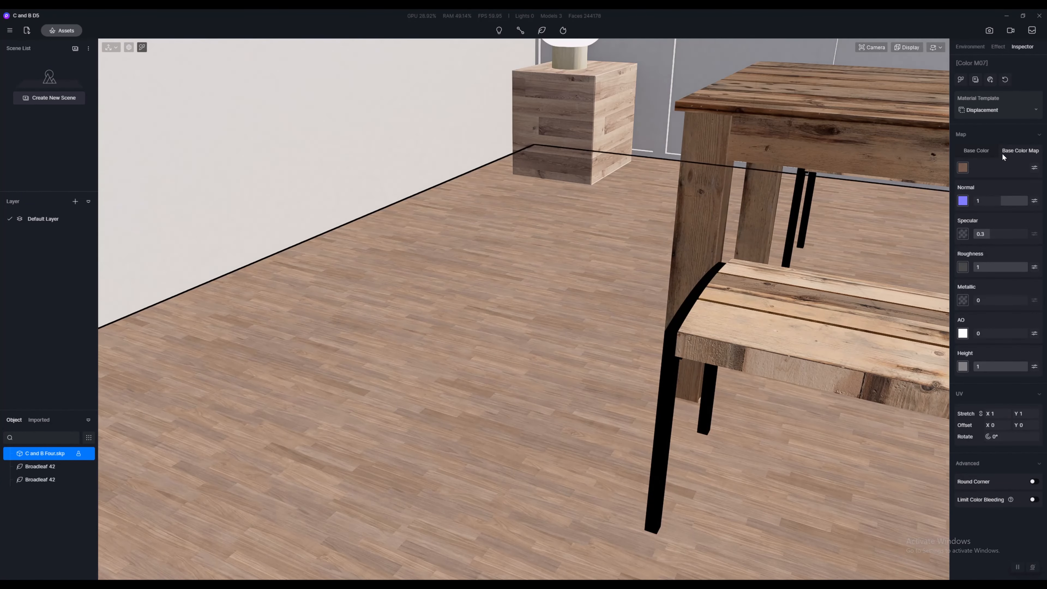
{"action": "left_click", "coordinate": [963, 168]}
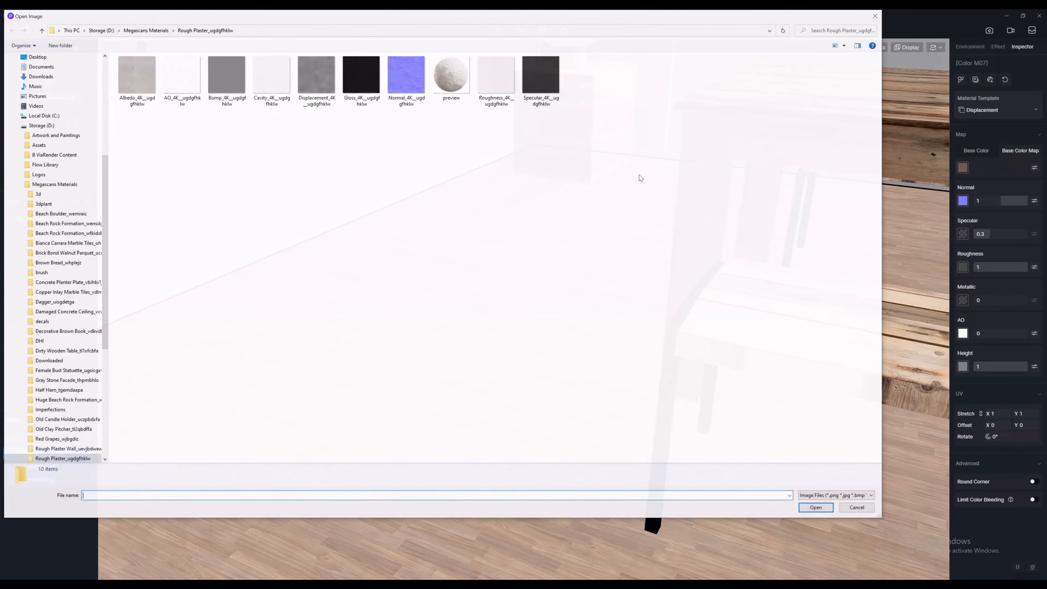
{"action": "left_click", "coordinate": [845, 500]}
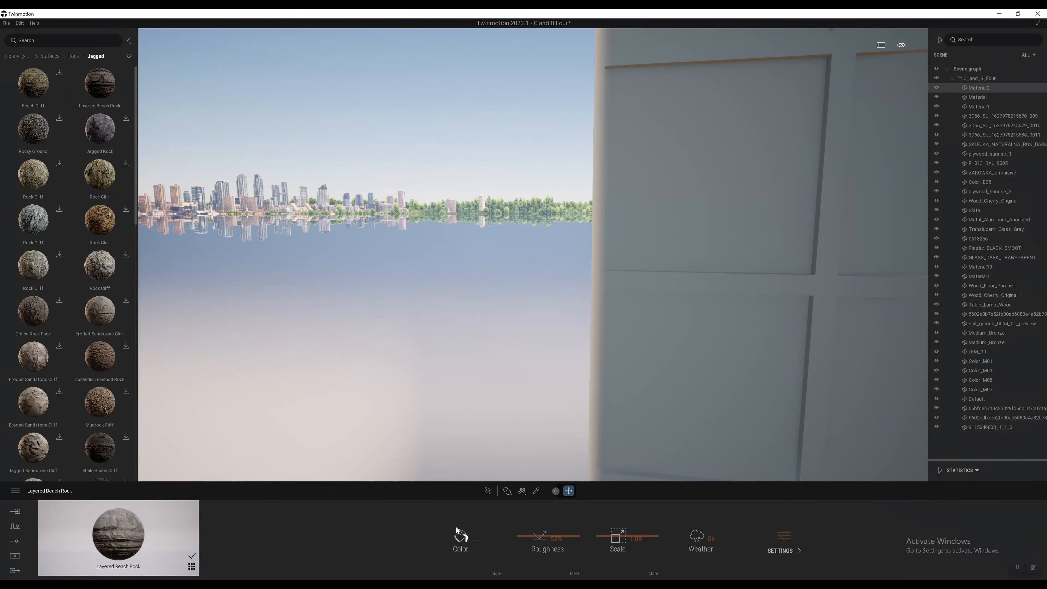
Step: Switch to Twinmotion and examine the rock-textured wall decoration up close and from across the room
{"action": "mouse_move", "coordinate": [554, 255]}
{"action": "right_mouse_down"}
{"action": "mouse_move", "coordinate": [660, 255]}
{"action": "mouse_move", "coordinate": [554, 255]}
{"action": "right_mouse_up"}
{"action": "right_click_drag", "start_coordinate": [666, 232], "coordinate": [588, 222]}
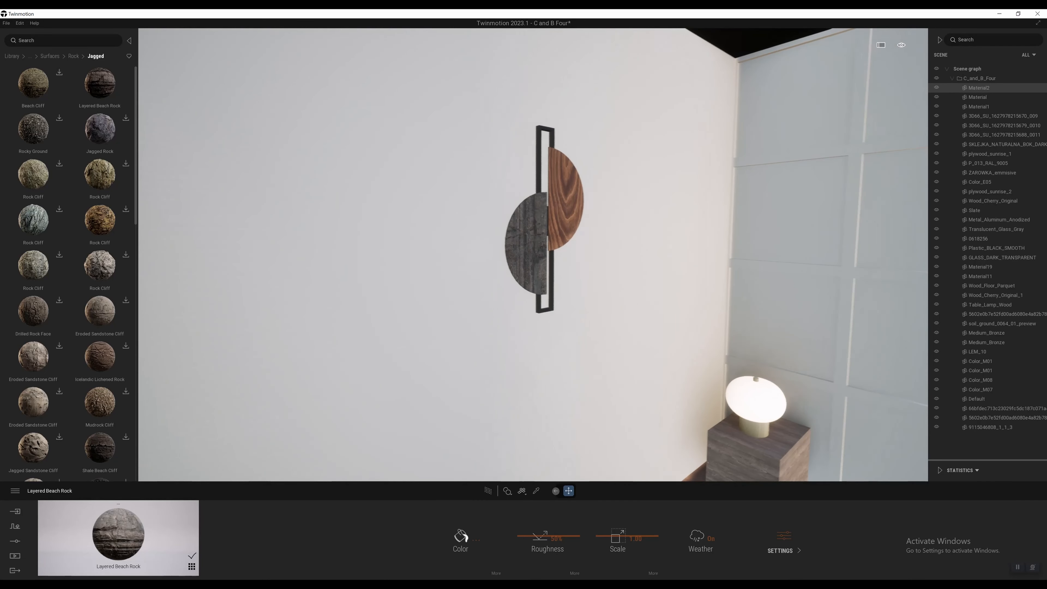
{"action": "scroll", "coordinate": [588, 223], "scroll_direction": "up", "scroll_amount": 4}
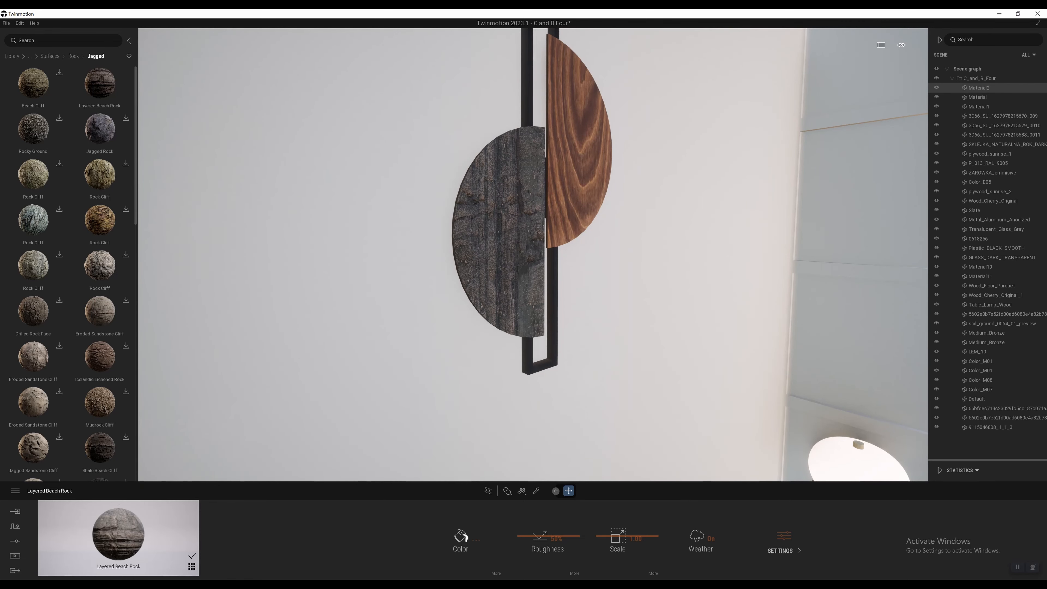
{"action": "key", "text": "s"}
{"action": "right_click_drag", "start_coordinate": [533, 255], "coordinate": [707, 250]}
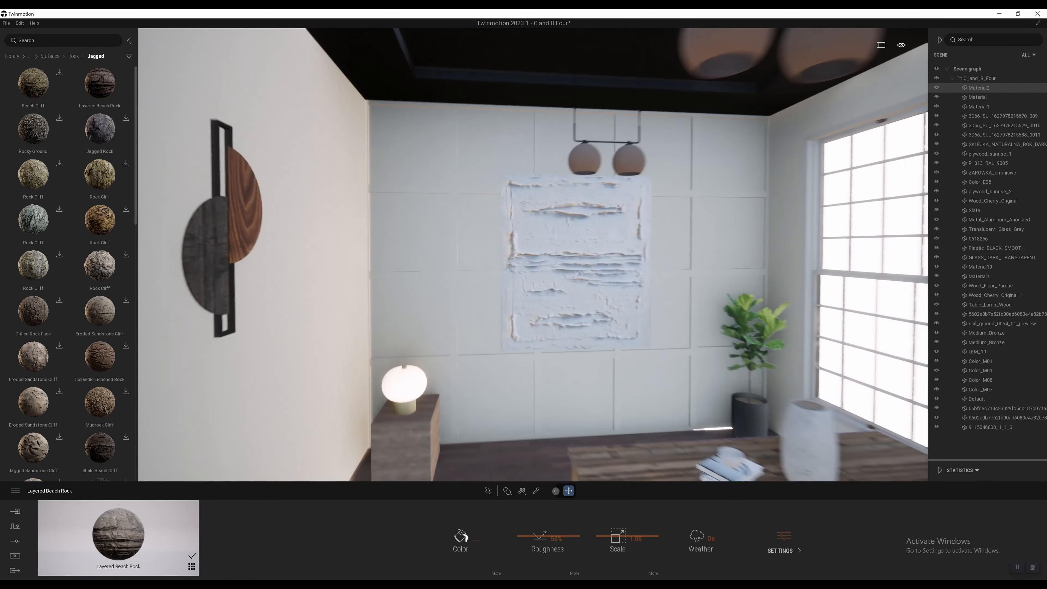
{"action": "key", "text": "d"}
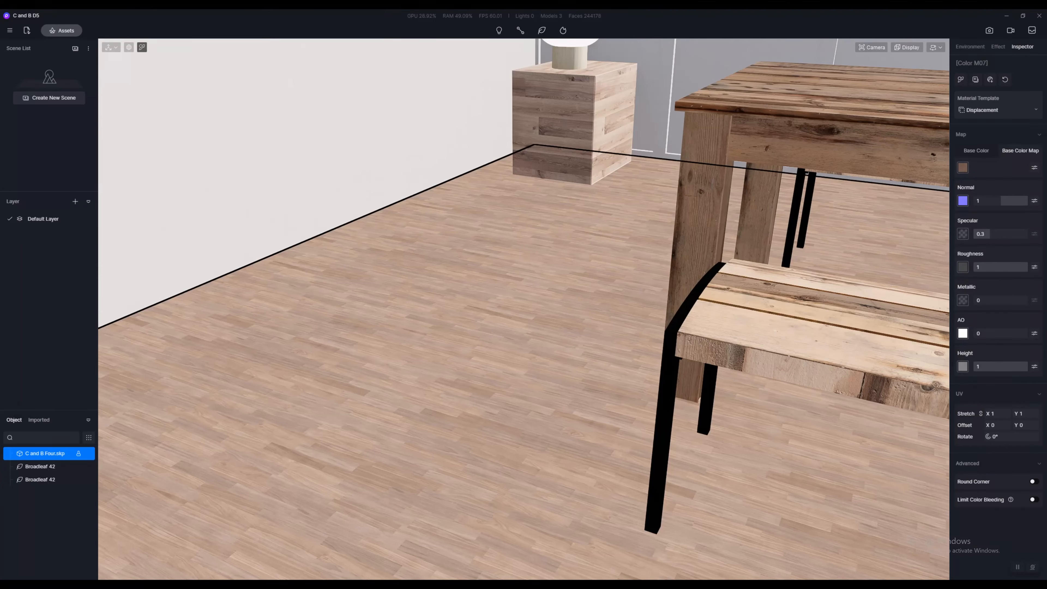
Step: Switch to D5 Render and view the dining room from above, beside the table leg and from outside
{"action": "right_click_drag", "start_coordinate": [402, 409], "coordinate": [586, 308]}
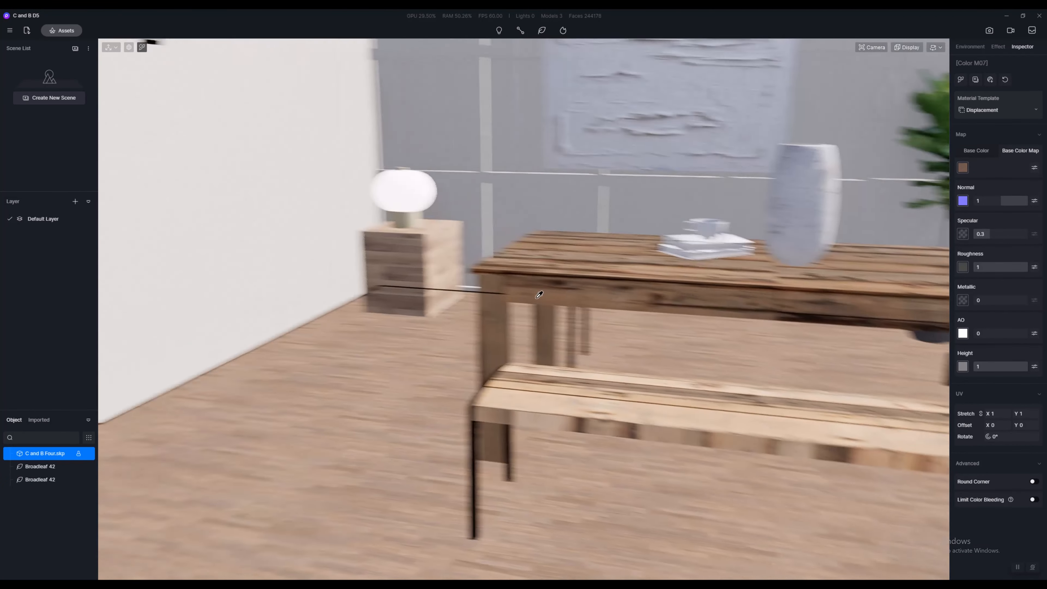
{"action": "right_click_drag", "start_coordinate": [538, 292], "coordinate": [750, 244]}
{"action": "scroll", "coordinate": [528, 308], "scroll_direction": "up", "scroll_amount": 4}
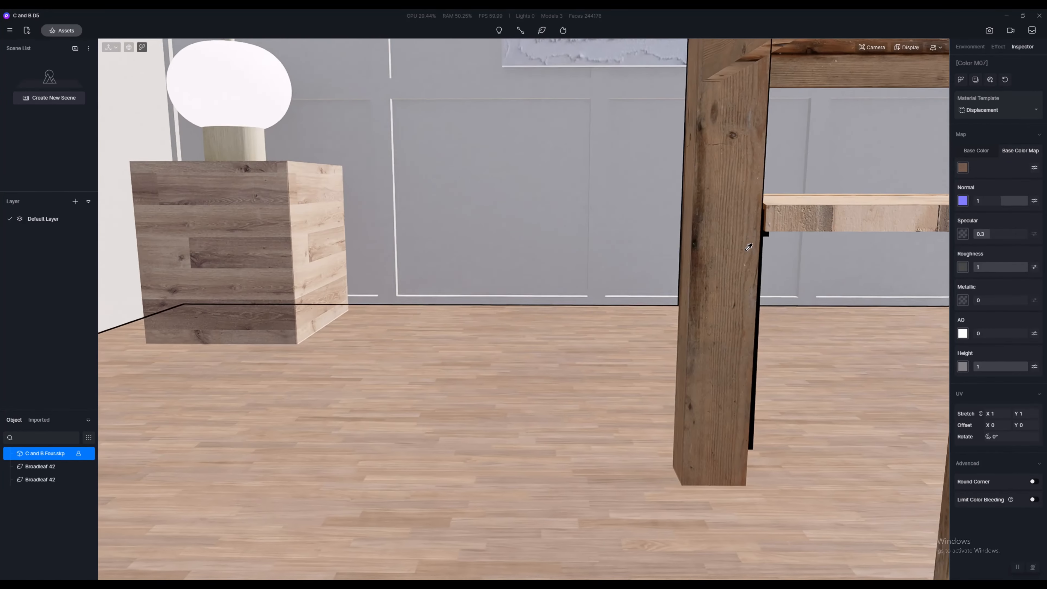
{"action": "key", "text": "d"}
{"action": "key", "text": "s"}
{"action": "key", "text": "a"}
{"action": "key", "text": "d"}
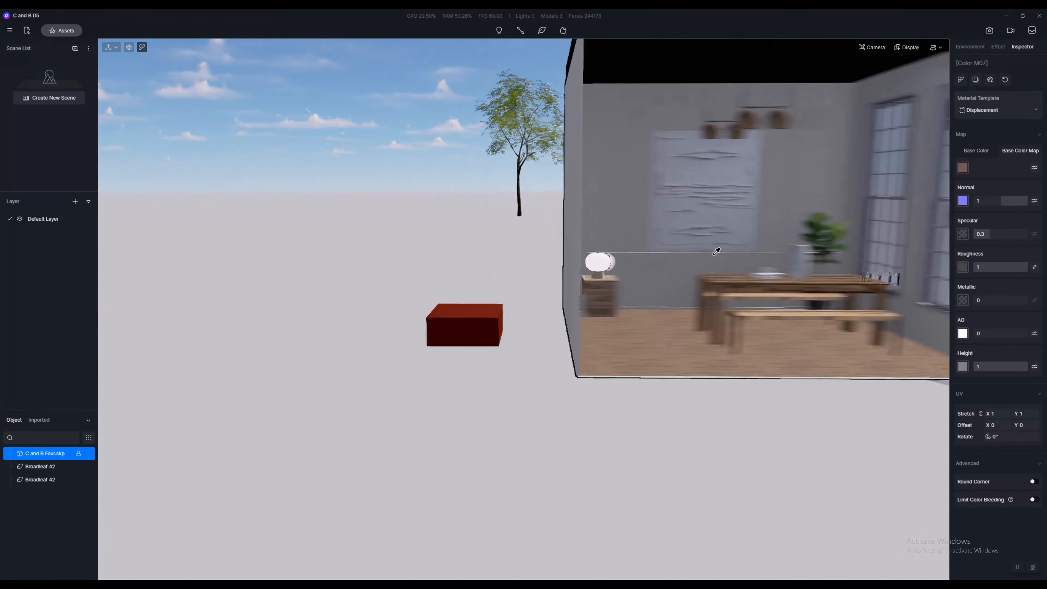
{"action": "key", "text": "w"}
Step: Lower the Fly navigation speed and move the camera up to the dining table and benches
{"action": "left_click", "coordinate": [937, 47]}
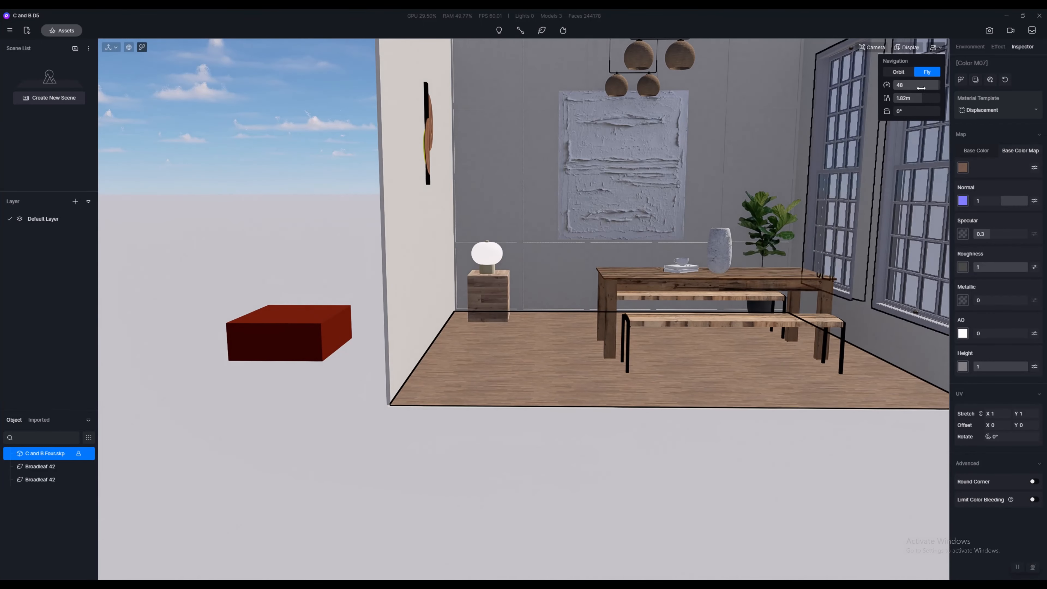
{"action": "left_click_drag", "start_coordinate": [921, 87], "coordinate": [898, 85]}
{"action": "right_click_drag", "start_coordinate": [583, 302], "coordinate": [626, 291]}
{"action": "key", "text": "w"}
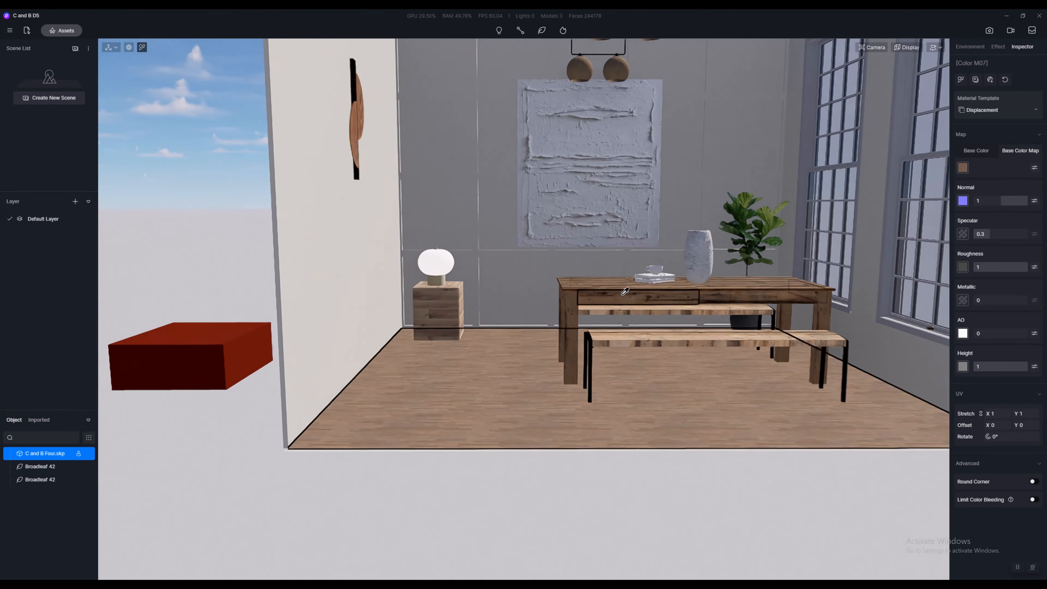
{"action": "key", "text": "d"}
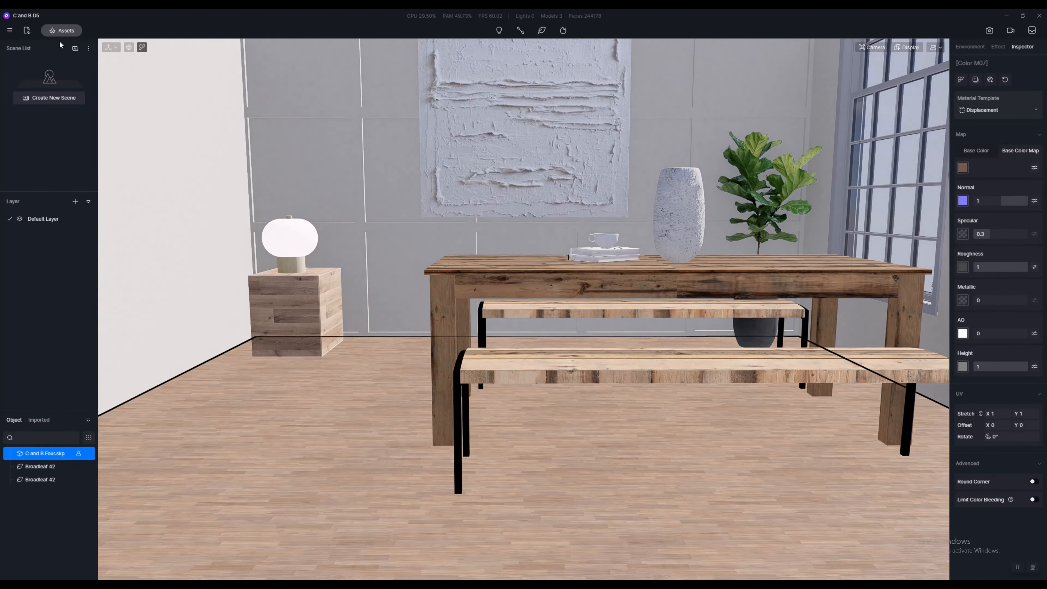
Step: Open and cancel the model file import, then look through the Local models in the asset library and close it
{"action": "left_click", "coordinate": [28, 30]}
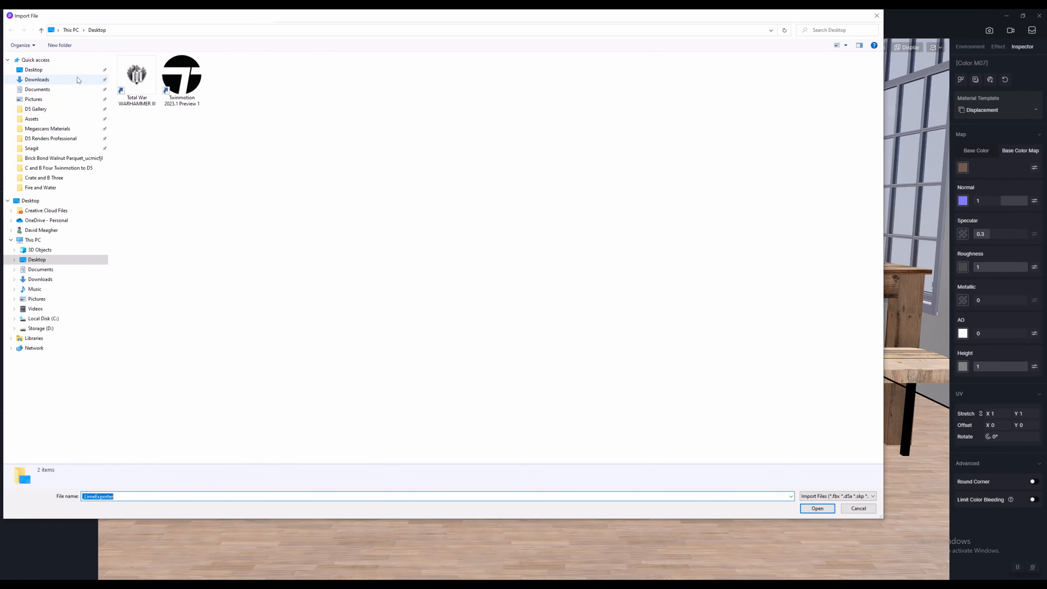
{"action": "left_click", "coordinate": [859, 508]}
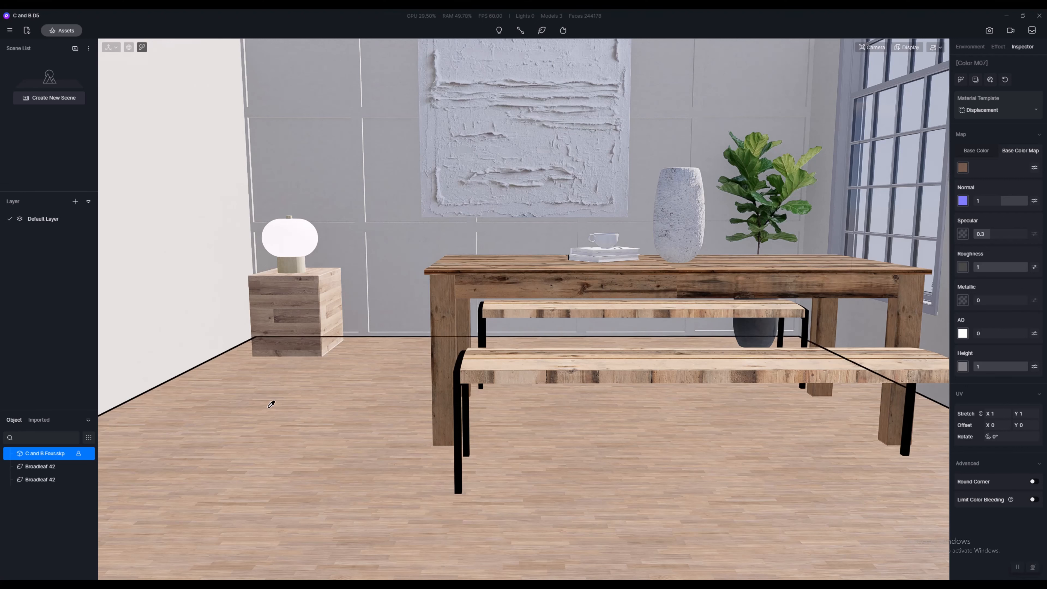
{"action": "left_click", "coordinate": [64, 30]}
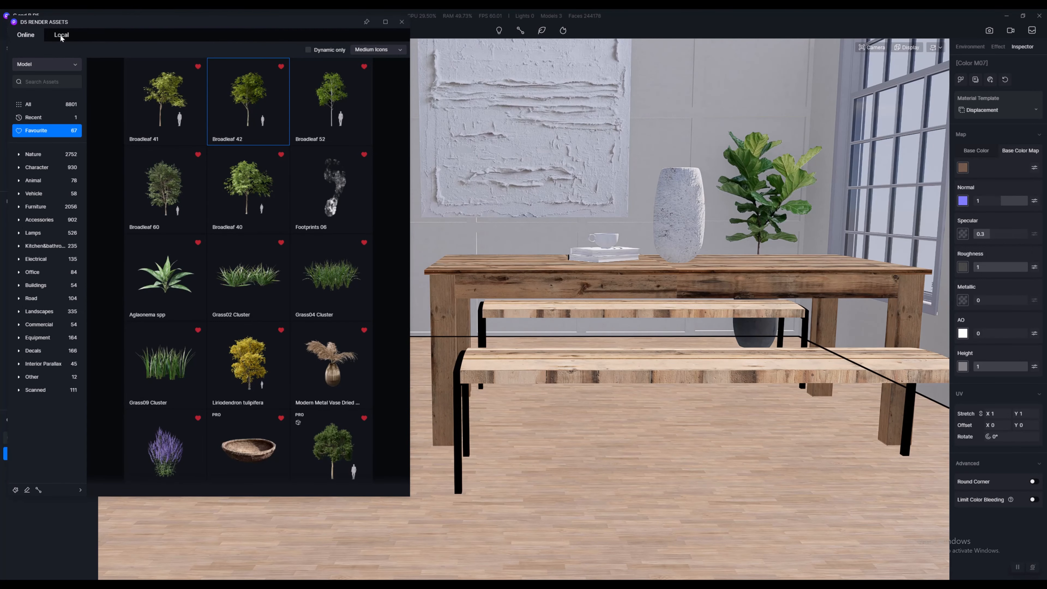
{"action": "left_click", "coordinate": [52, 37]}
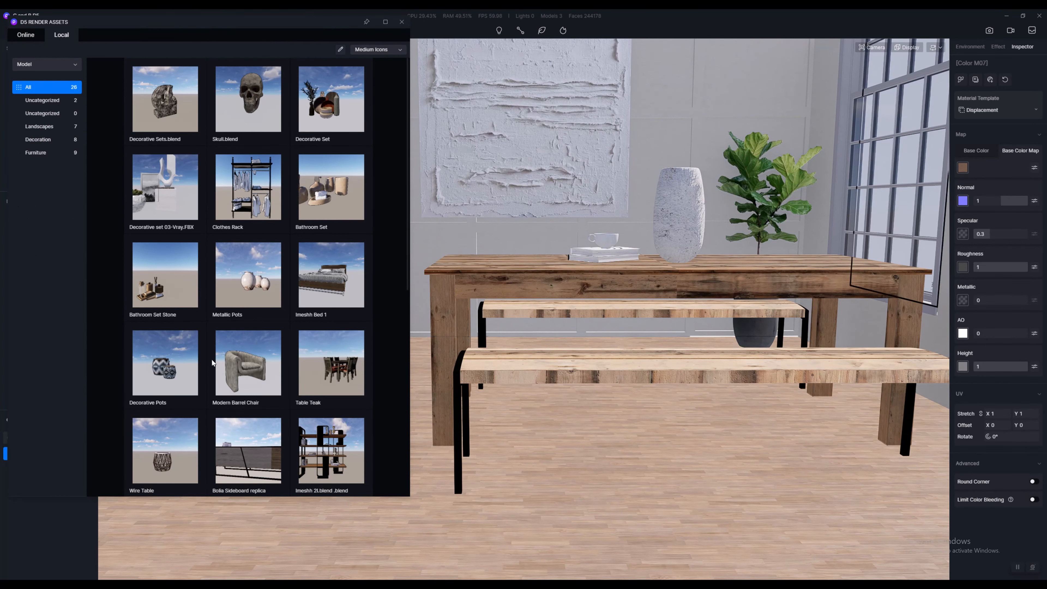
{"action": "left_click", "coordinate": [402, 21]}
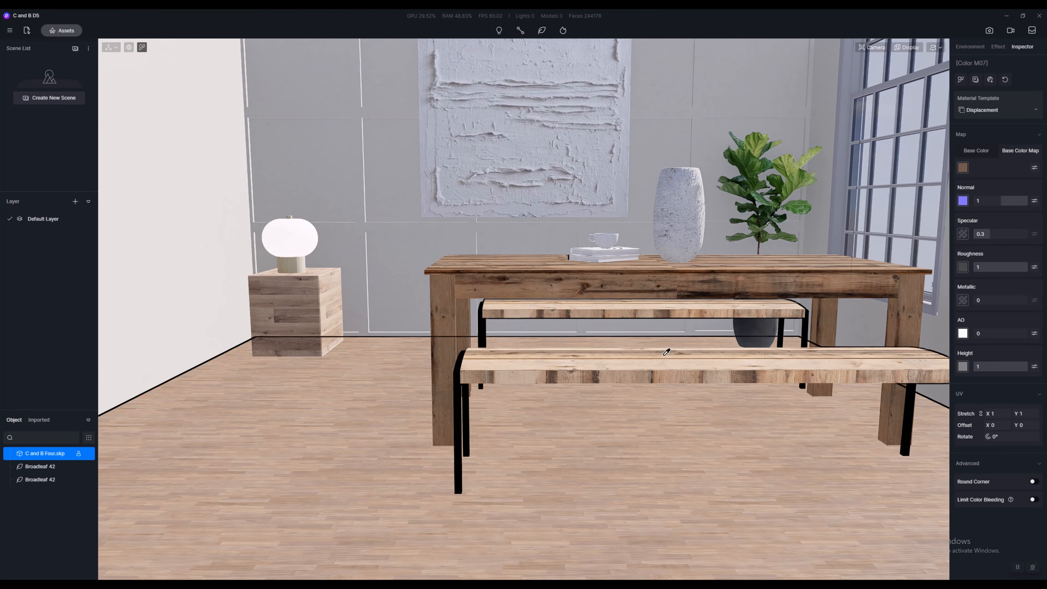
{"action": "right_click_drag", "start_coordinate": [601, 351], "coordinate": [686, 312]}
{"action": "scroll", "coordinate": [679, 328], "scroll_direction": "down", "scroll_amount": 3}
{"action": "scroll", "coordinate": [688, 308], "scroll_direction": "up", "scroll_amount": 2}
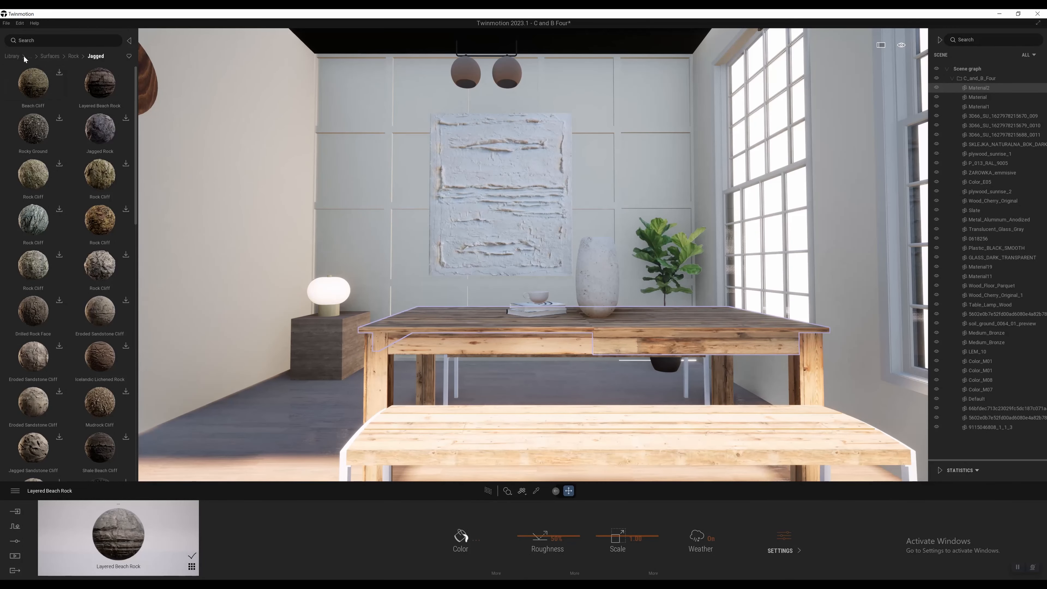
Step: Switch to Twinmotion, return to the top level of the asset library and view the dining room from several positions
{"action": "left_click", "coordinate": [15, 56]}
{"action": "right_click_drag", "start_coordinate": [475, 297], "coordinate": [476, 309]}
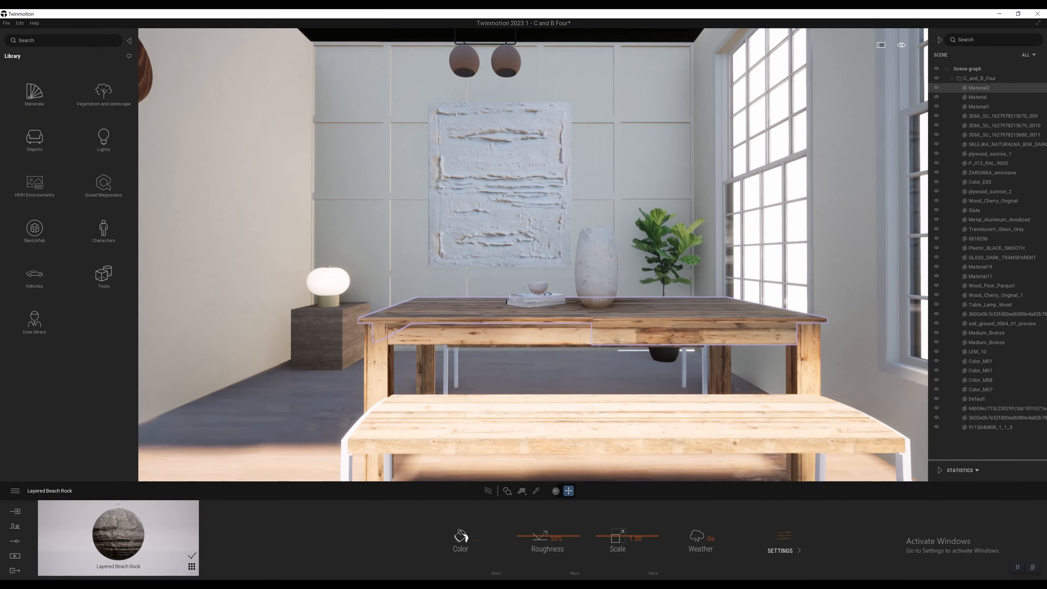
{"action": "key", "text": "s"}
{"action": "key", "text": "w"}
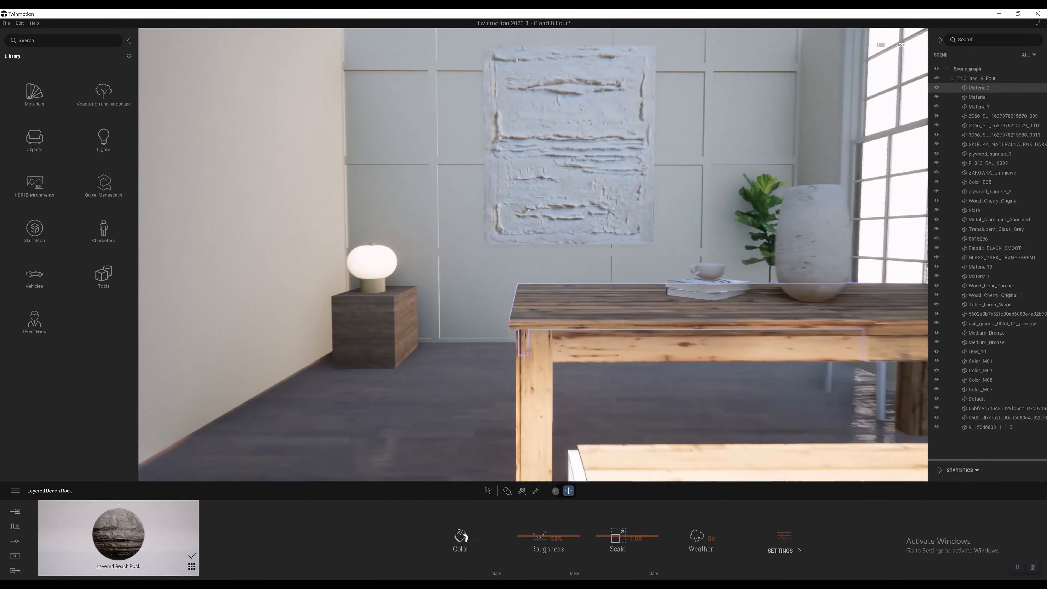
{"action": "key", "text": "a"}
{"action": "key", "text": "s"}
{"action": "key", "text": "d"}
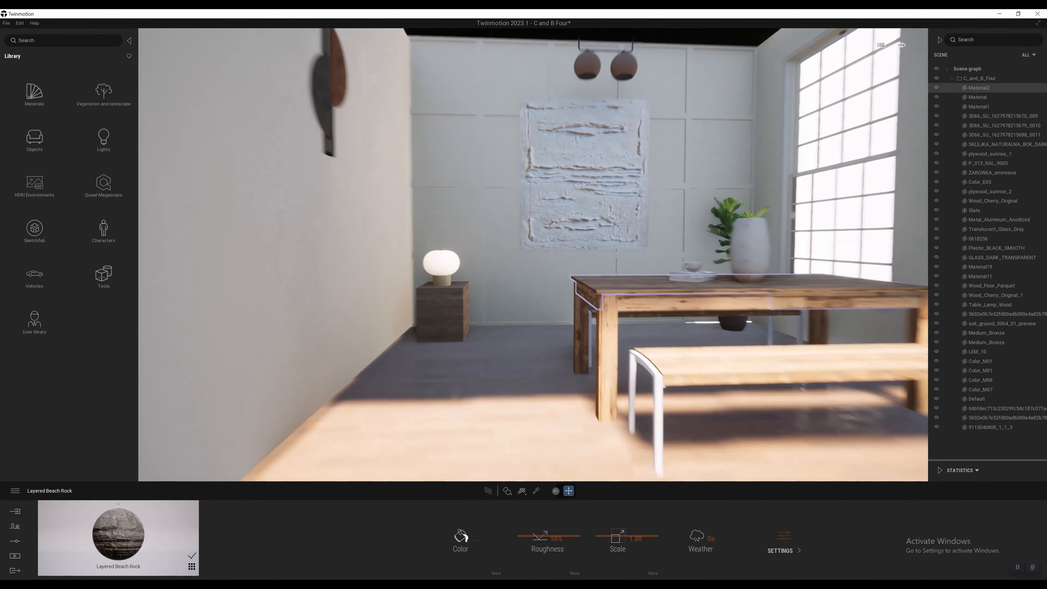
{"action": "key", "text": "w"}
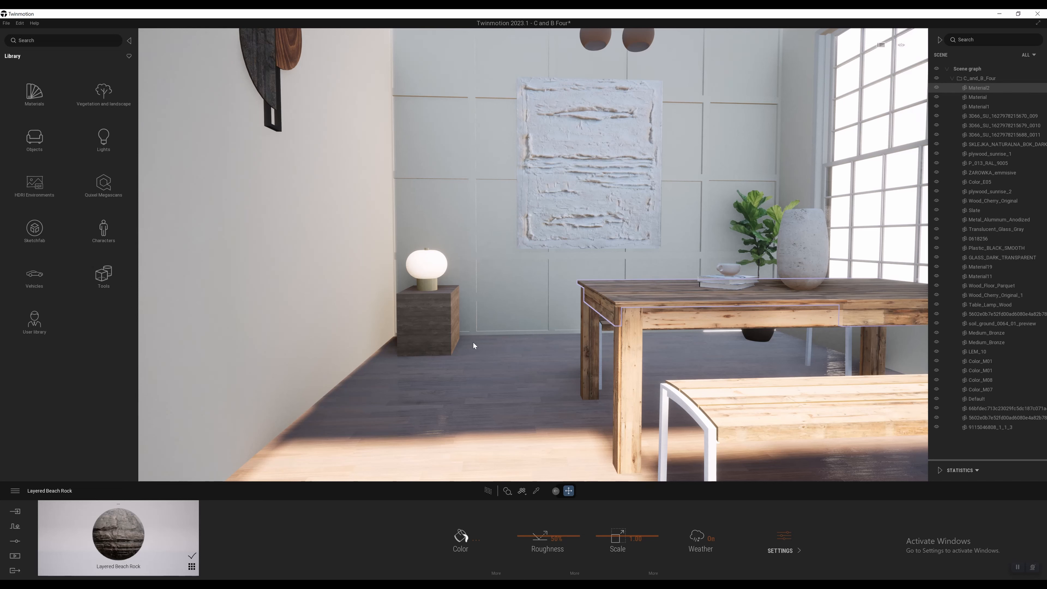
Step: Browse the Quixel Megascans 3D Assets down to the Nature tree stumps, then return to the main library
{"action": "left_click", "coordinate": [109, 189]}
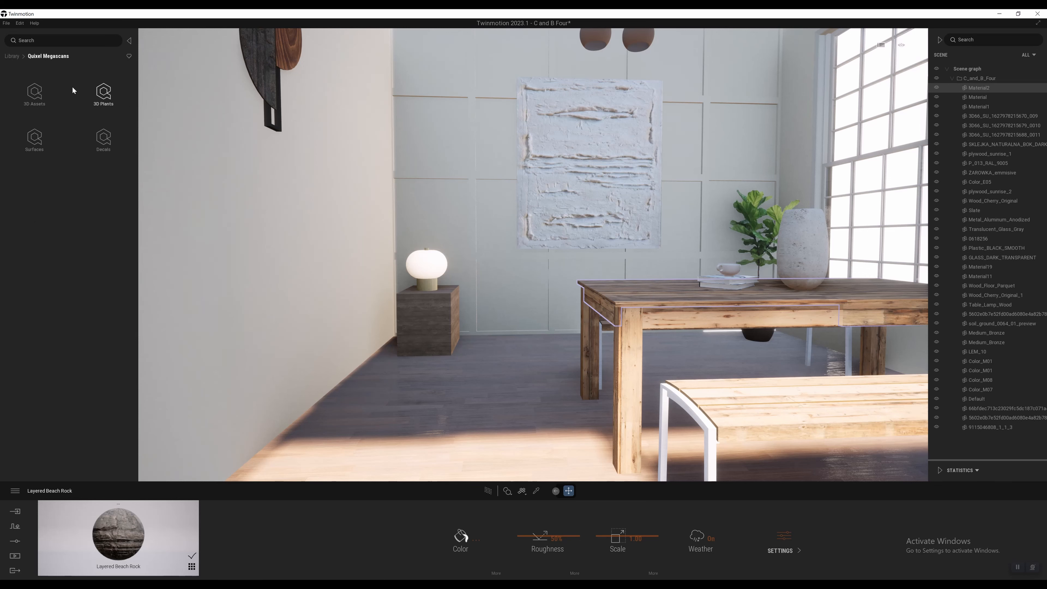
{"action": "left_click", "coordinate": [31, 94]}
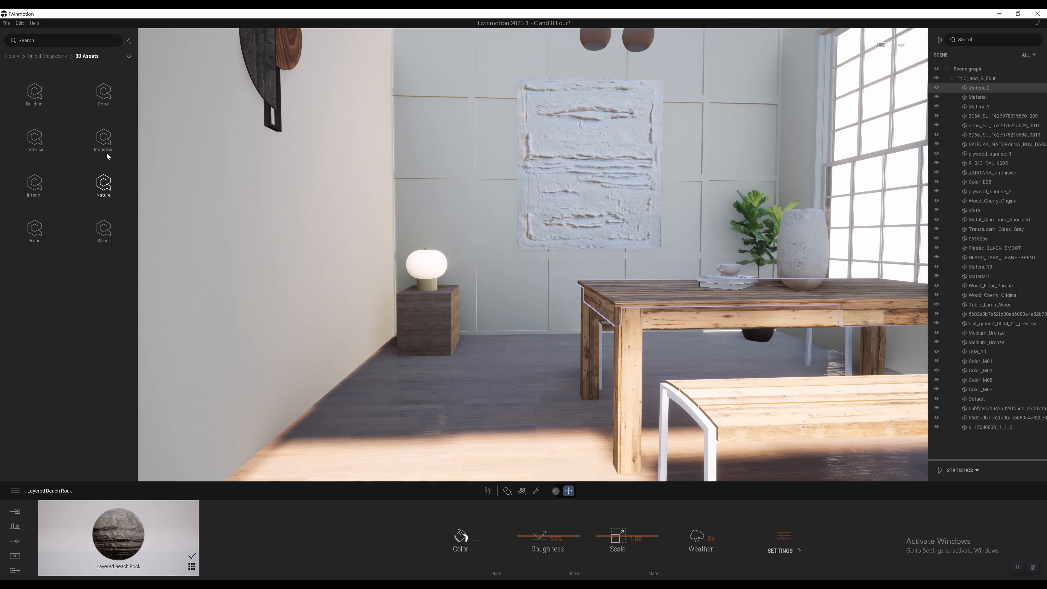
{"action": "left_click", "coordinate": [100, 187]}
{"action": "left_click", "coordinate": [106, 229]}
{"action": "left_click", "coordinate": [93, 182]}
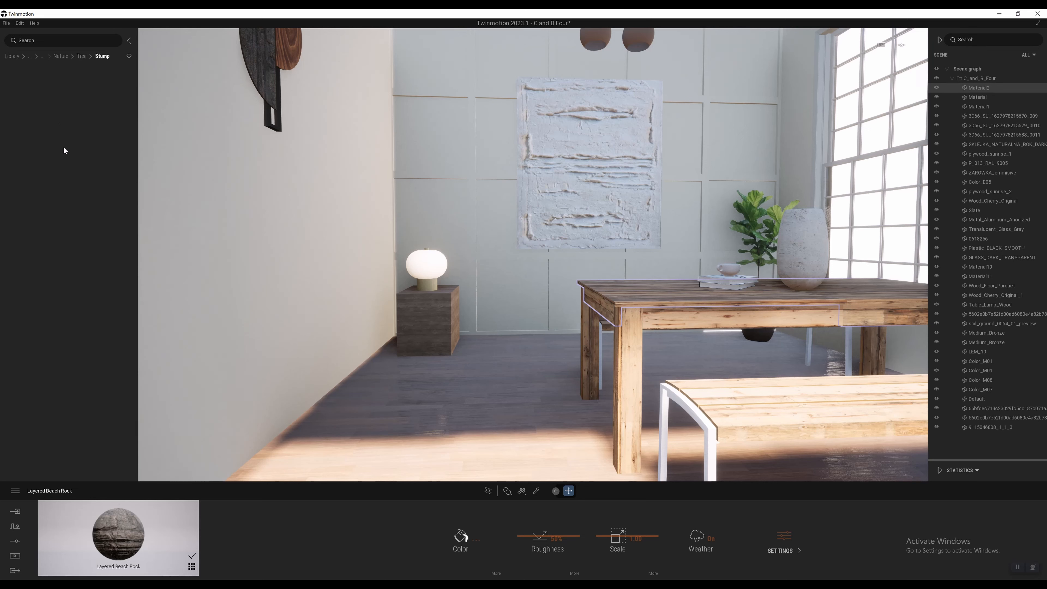
{"action": "left_click", "coordinate": [99, 132]}
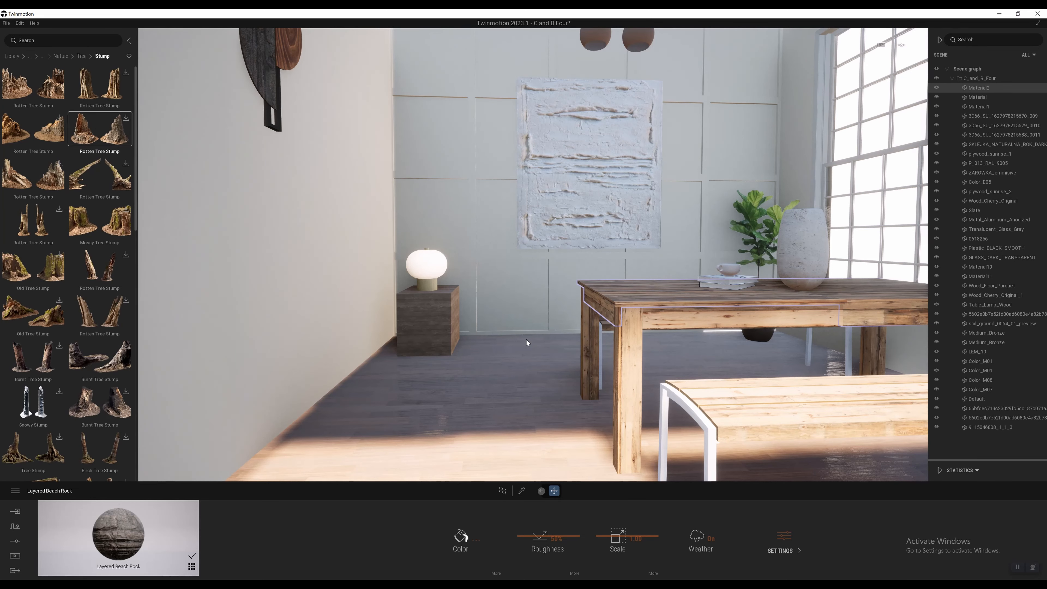
{"action": "left_click", "coordinate": [60, 57]}
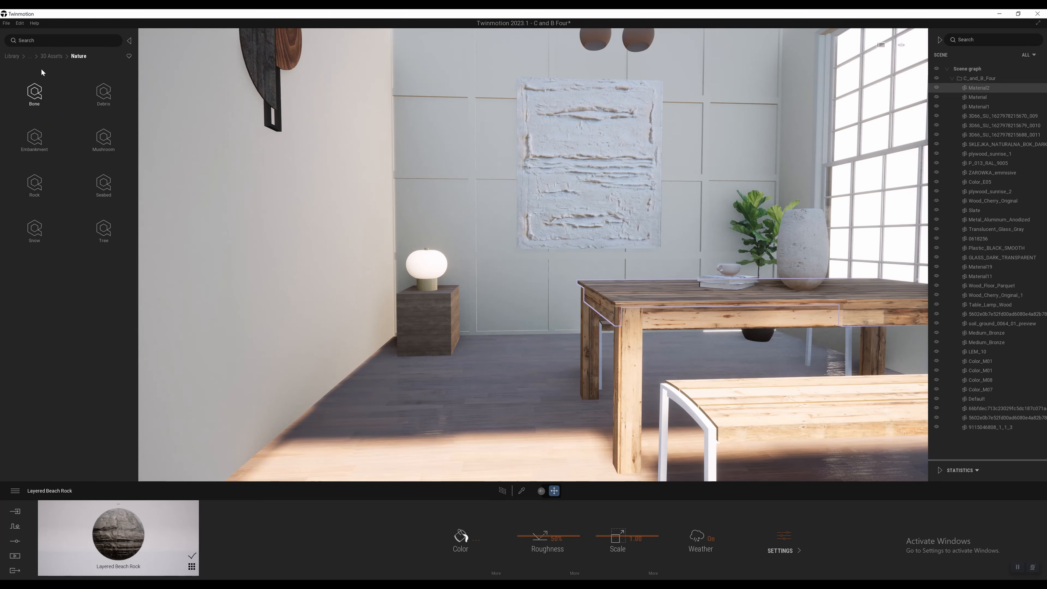
{"action": "left_click", "coordinate": [12, 56]}
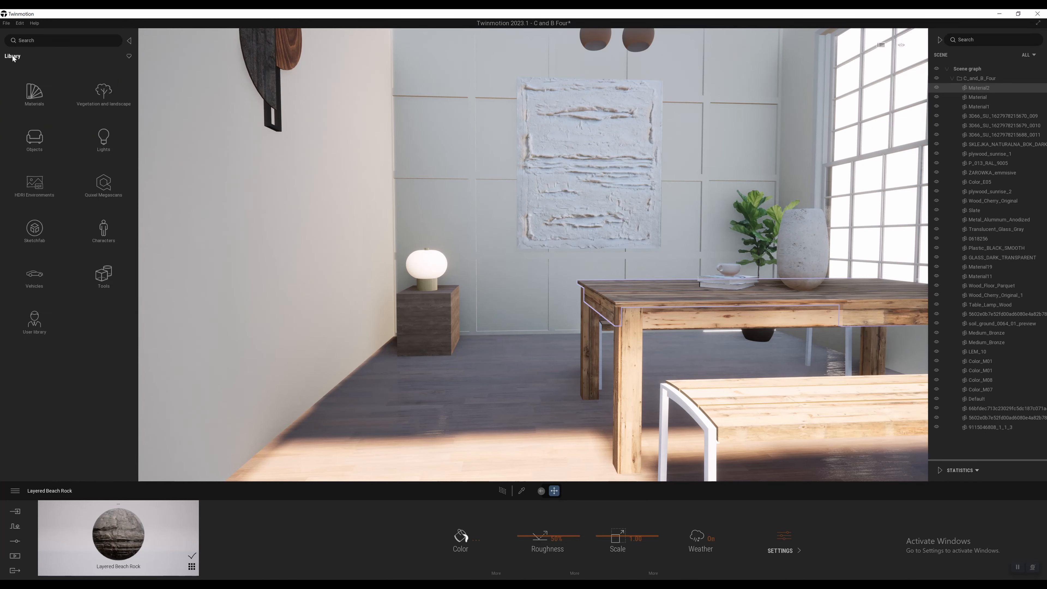
Step: Look through the Living room plants among the Home objects in the library
{"action": "left_click", "coordinate": [40, 136]}
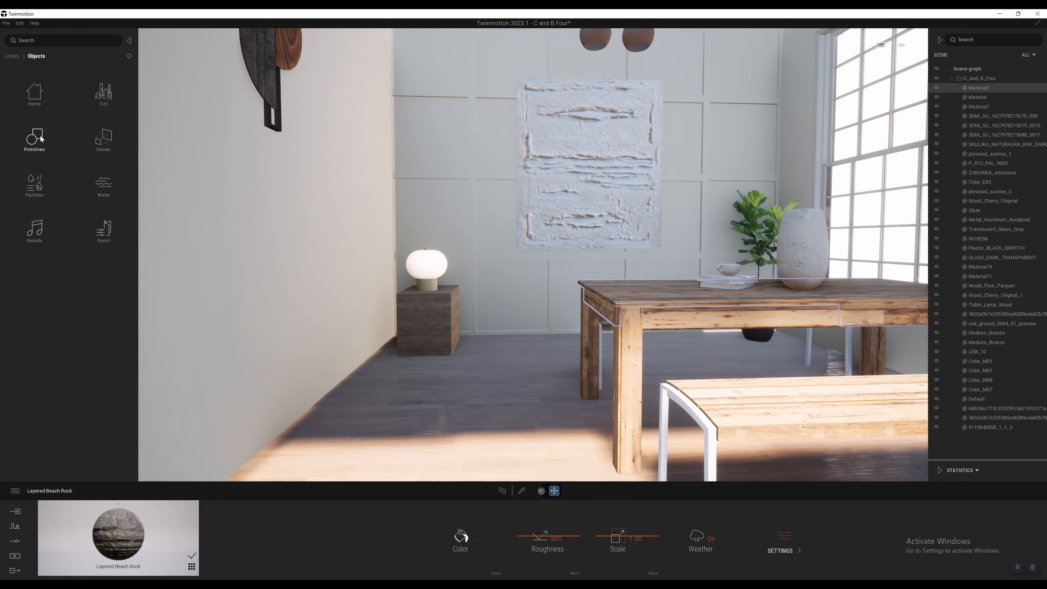
{"action": "key", "text": "d"}
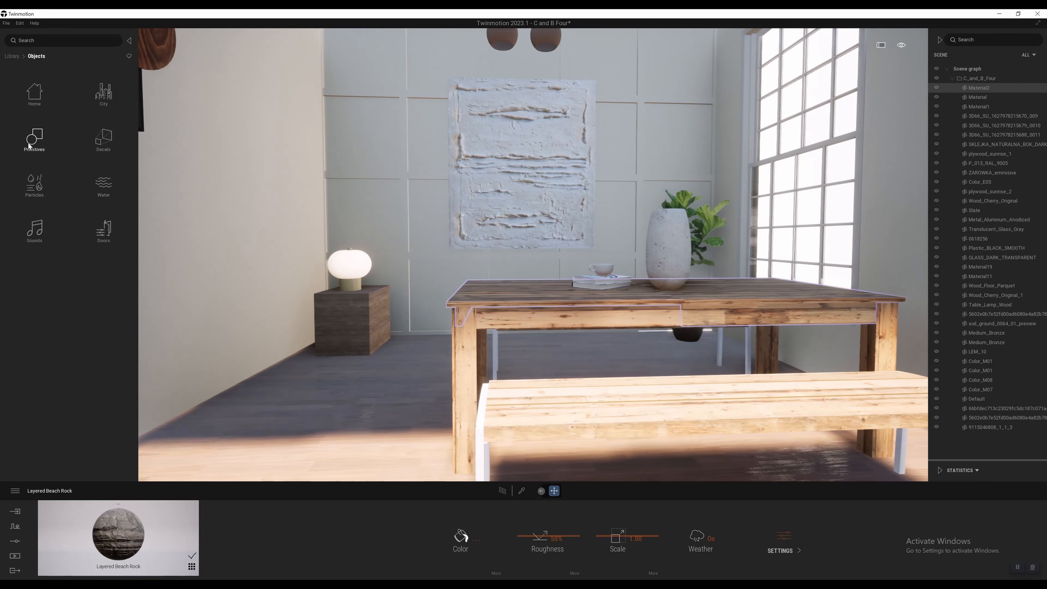
{"action": "key", "text": "a"}
{"action": "left_click", "coordinate": [30, 85]}
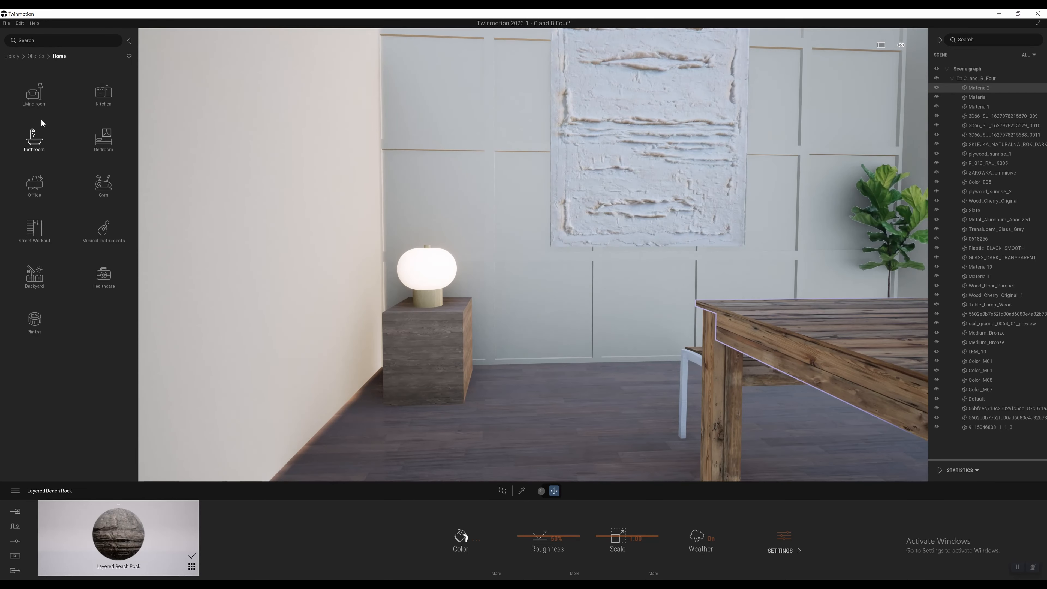
{"action": "left_click", "coordinate": [36, 105]}
{"action": "left_click", "coordinate": [99, 138]}
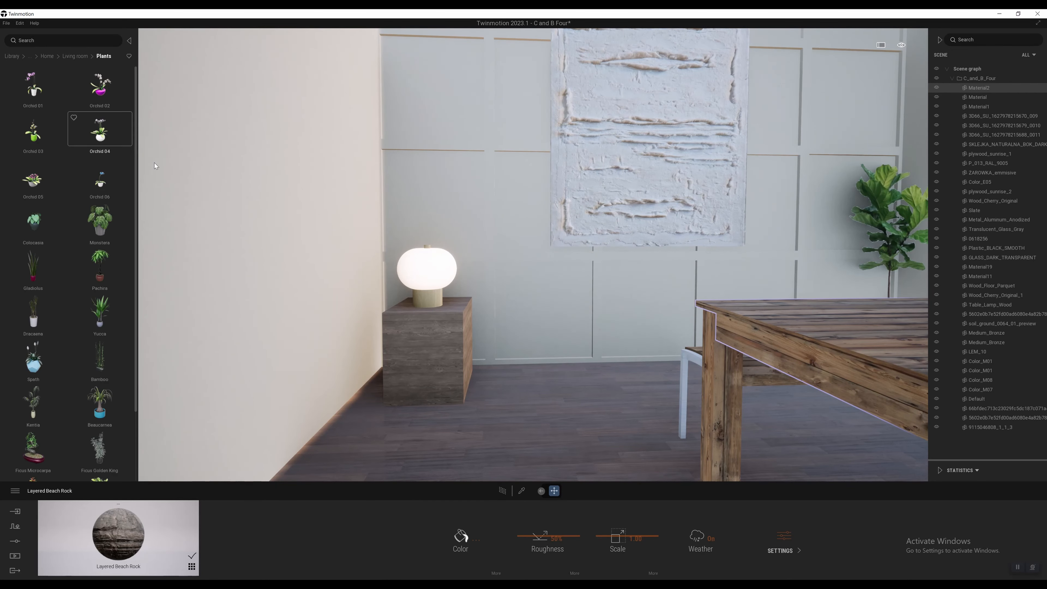
{"action": "scroll", "coordinate": [57, 287], "scroll_direction": "down", "scroll_amount": 3}
Step: Try placing the Orchid 06 plant on the dining table
{"action": "key", "text": "s"}
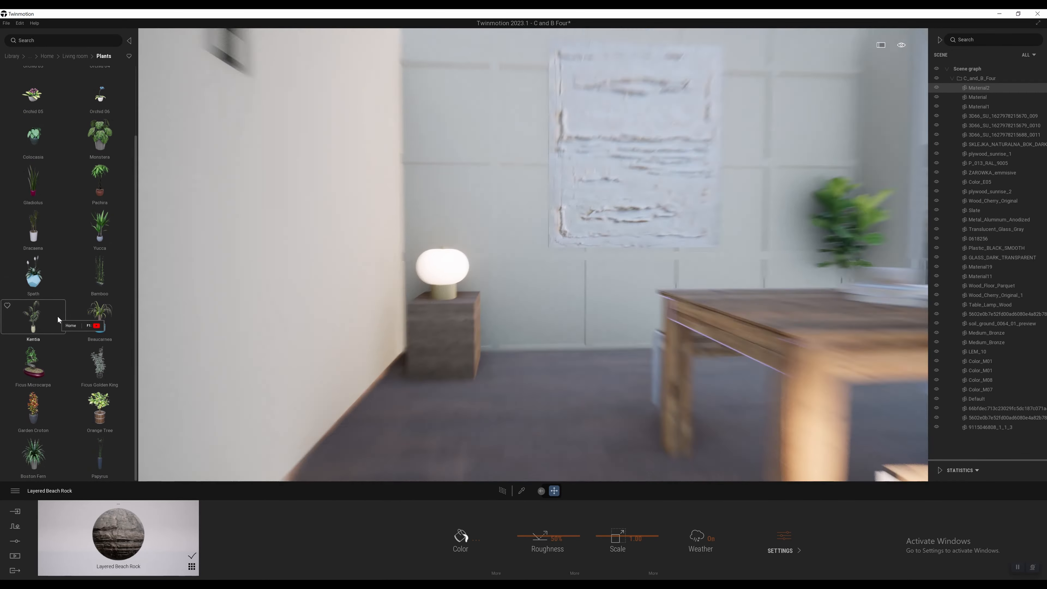
{"action": "key", "text": "d"}
{"action": "key", "text": "w"}
{"action": "key", "text": "a"}
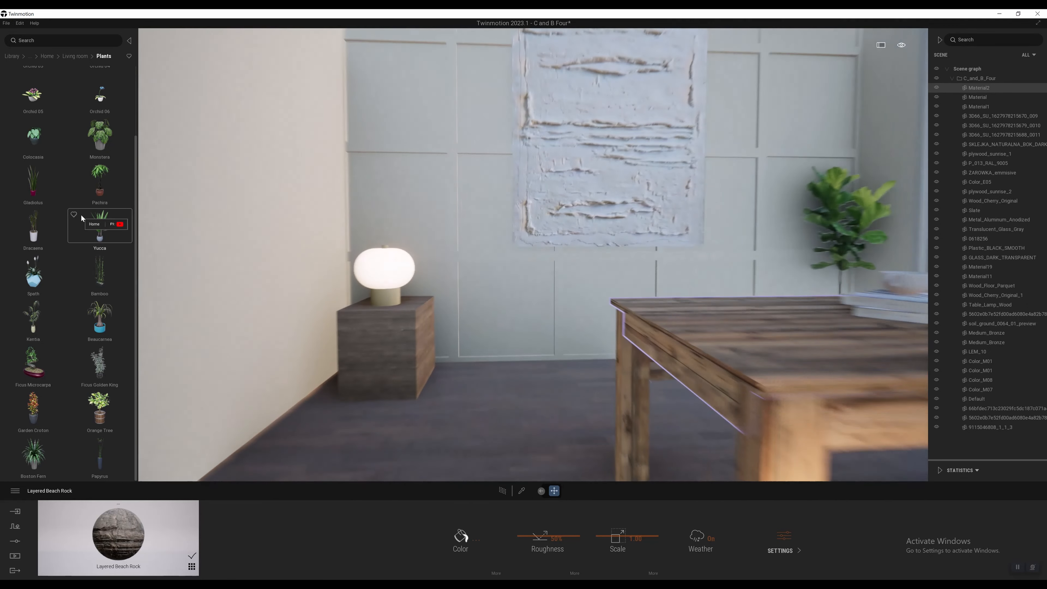
{"action": "left_click_drag", "start_coordinate": [100, 99], "coordinate": [637, 314]}
{"action": "key", "text": "d"}
{"action": "key", "text": "d"}
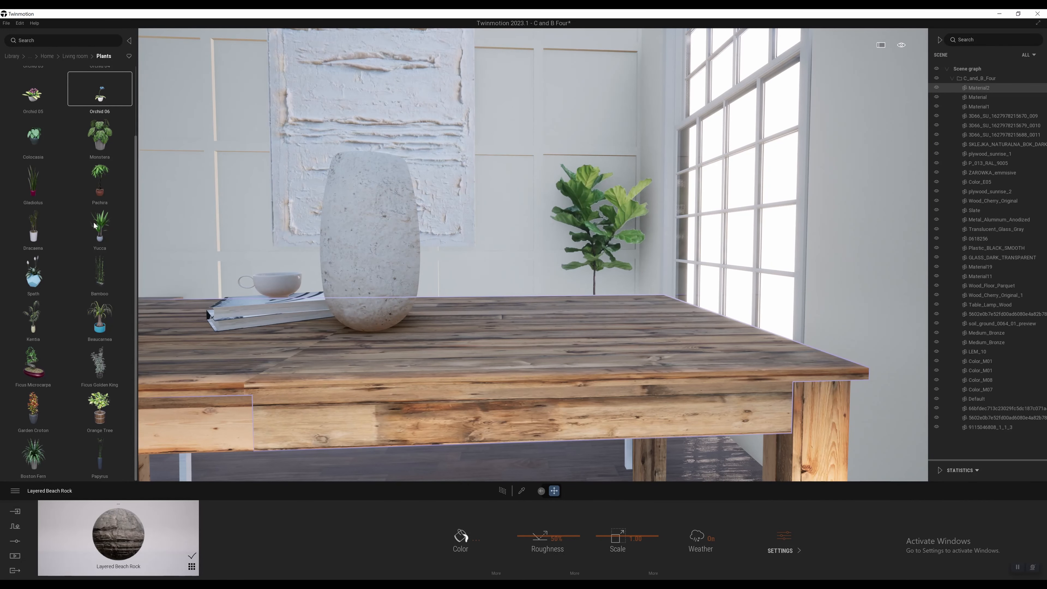
Step: Look through the Living room electronic appliances, then return to the Home object categories
{"action": "scroll", "coordinate": [52, 303], "scroll_direction": "up", "scroll_amount": 2}
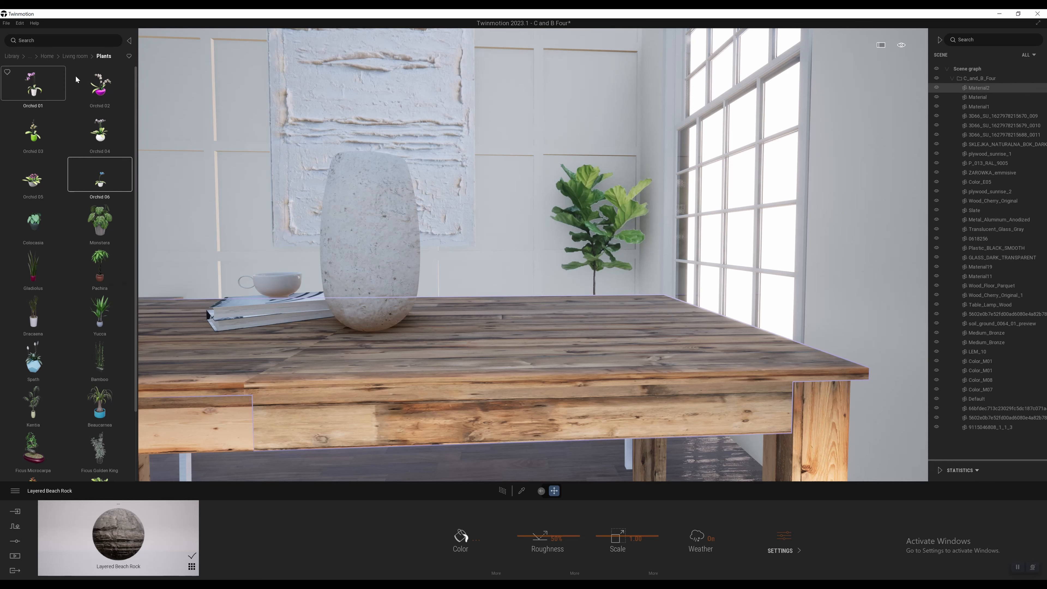
{"action": "left_click", "coordinate": [73, 59]}
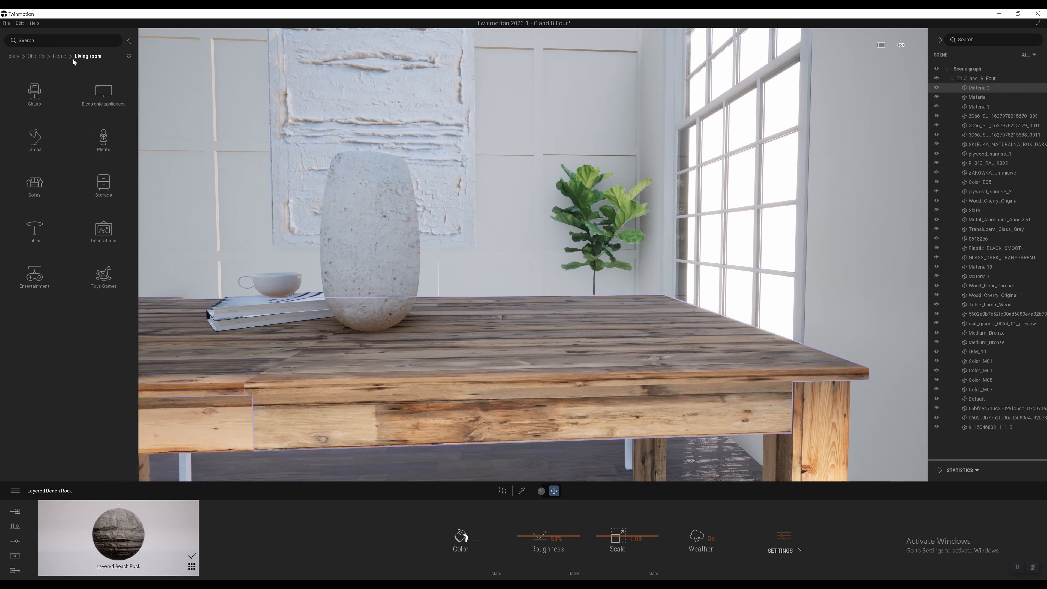
{"action": "left_click", "coordinate": [84, 88]}
{"action": "scroll", "coordinate": [78, 321], "scroll_direction": "down", "scroll_amount": 5}
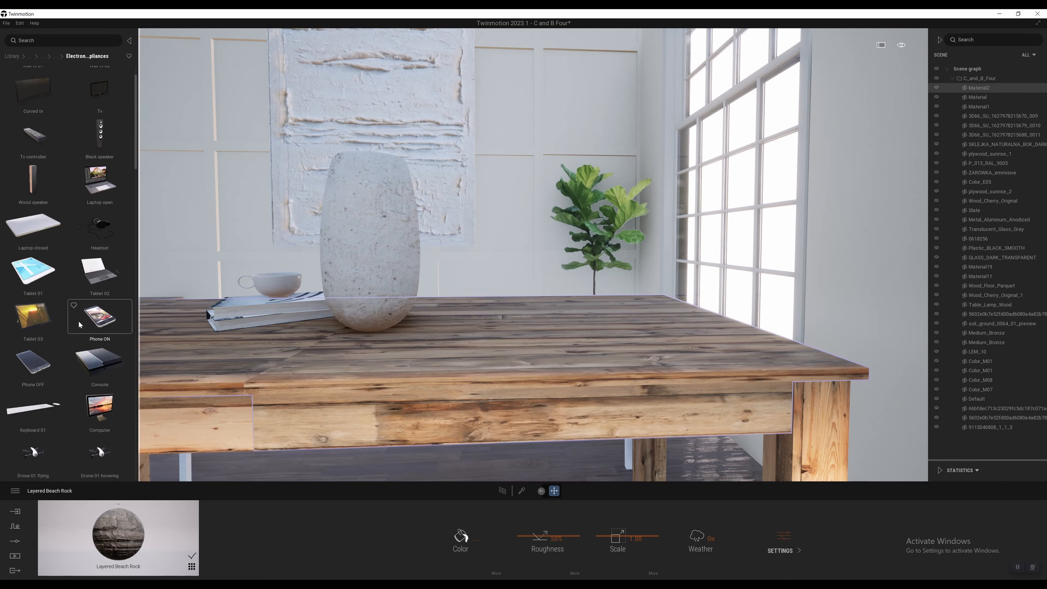
{"action": "scroll", "coordinate": [74, 329], "scroll_direction": "up", "scroll_amount": 5}
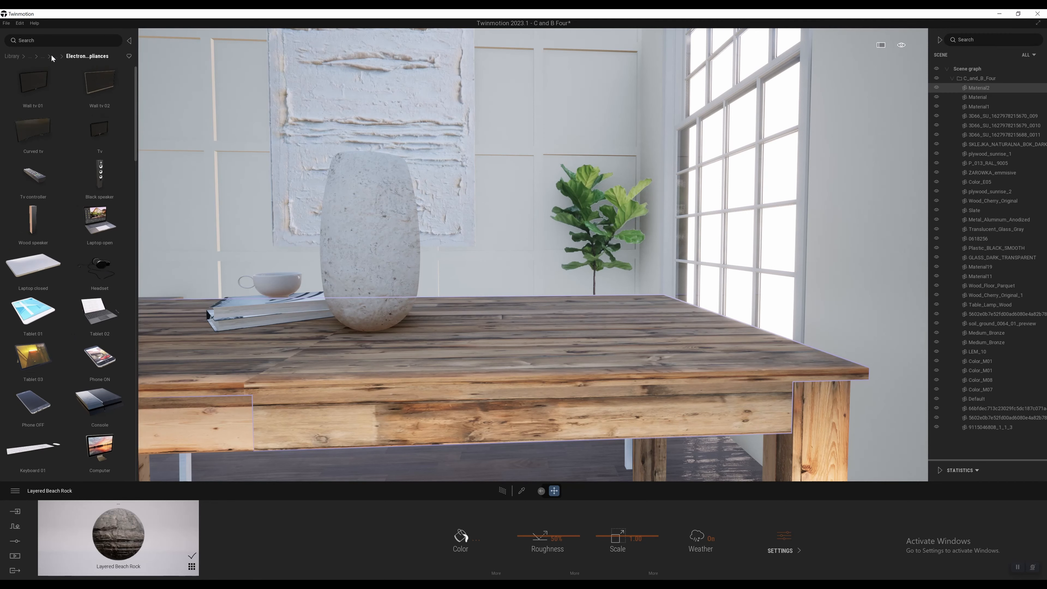
{"action": "left_click", "coordinate": [43, 53]}
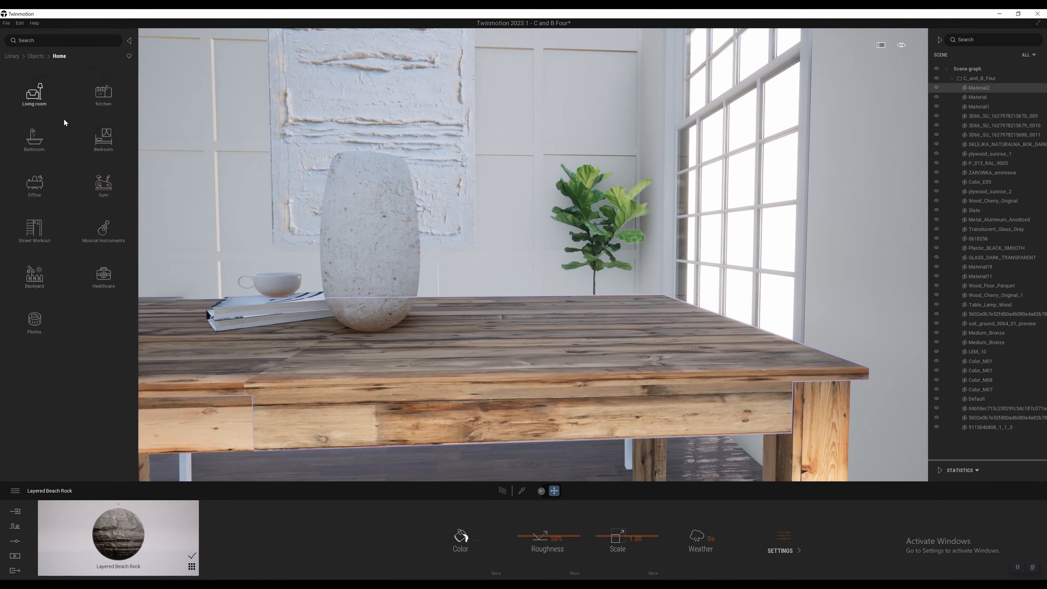
Step: Place the Fascinate bed clear model from the Bedroom beds outside the open side of the room
{"action": "left_click", "coordinate": [90, 147]}
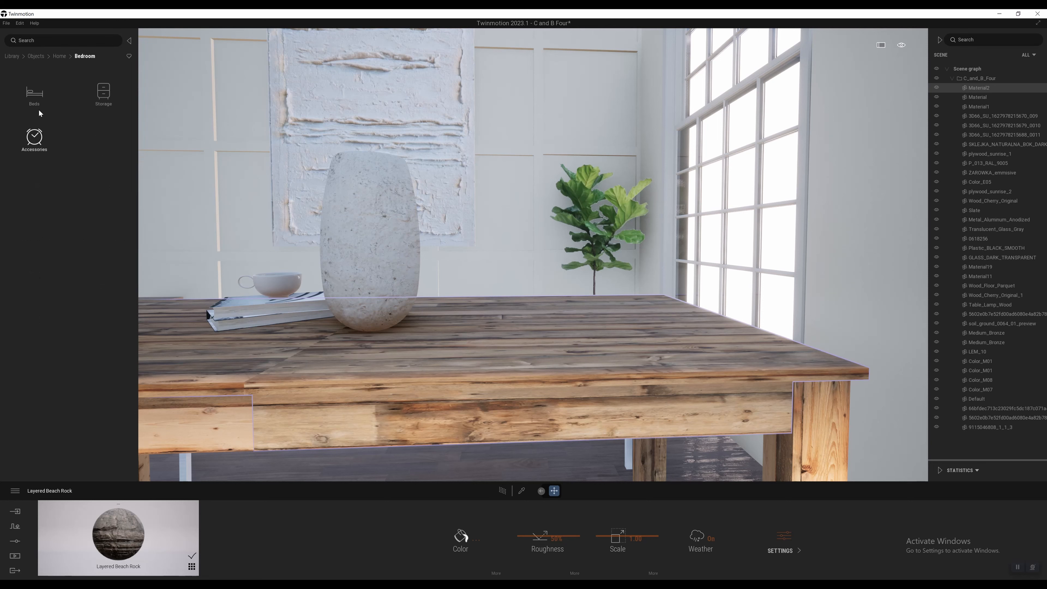
{"action": "left_click", "coordinate": [36, 101]}
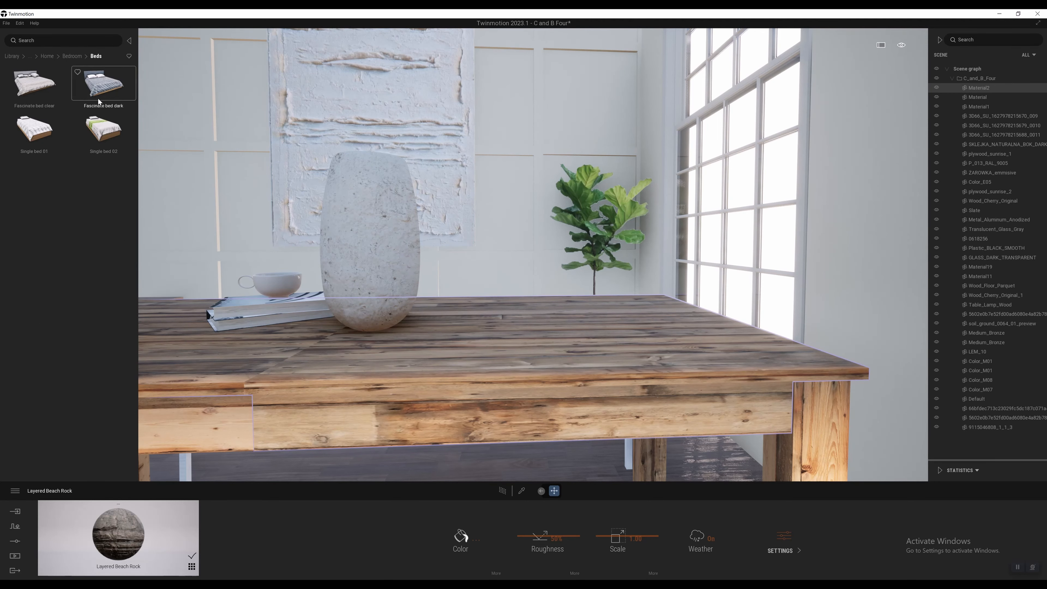
{"action": "key", "text": "s"}
{"action": "key", "text": "a"}
{"action": "left_click_drag", "start_coordinate": [31, 89], "coordinate": [629, 340]}
{"action": "key", "text": "Escape"}
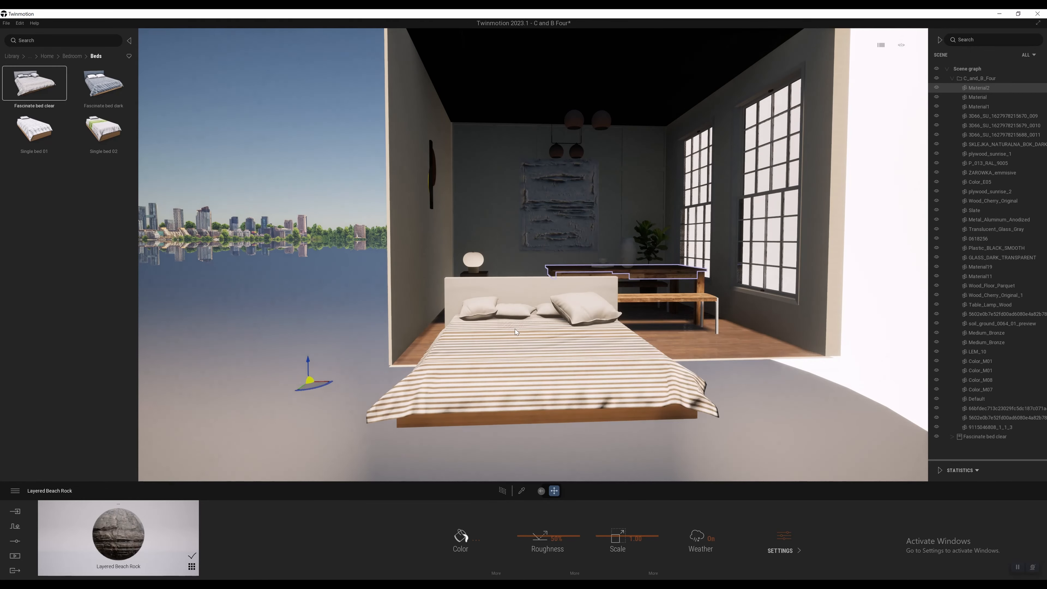
Step: Download the Drum kit modern 0N1 from the Musical Instruments and place it on the room floor beside the bed
{"action": "key", "text": "w"}
{"action": "key", "text": "q"}
{"action": "key", "text": "w"}
{"action": "key", "text": "s"}
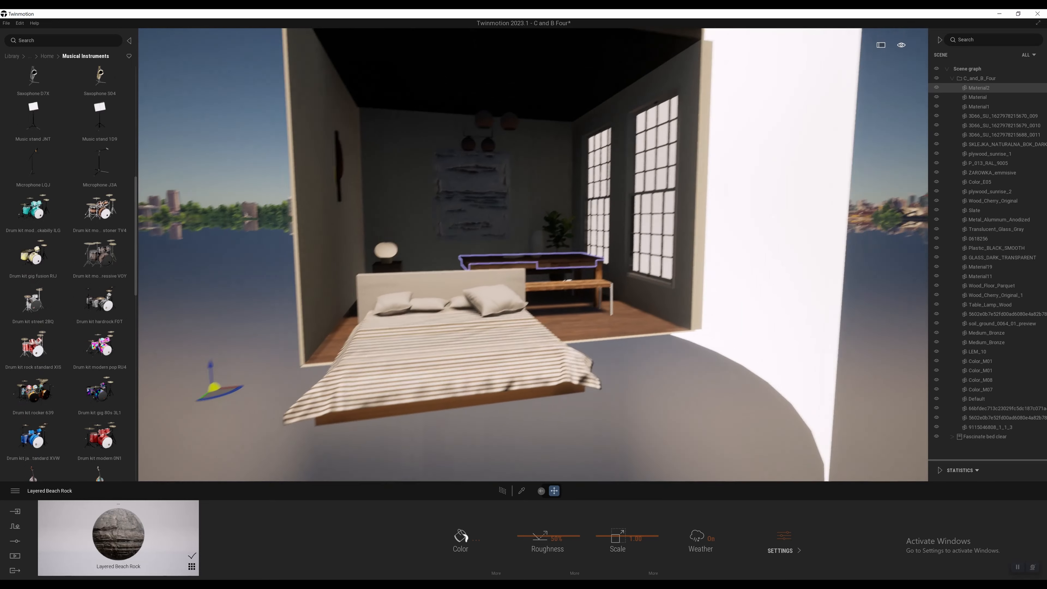
{"action": "right_click_drag", "start_coordinate": [519, 343], "coordinate": [543, 319]}
{"action": "scroll", "coordinate": [86, 398], "scroll_direction": "down", "scroll_amount": 3}
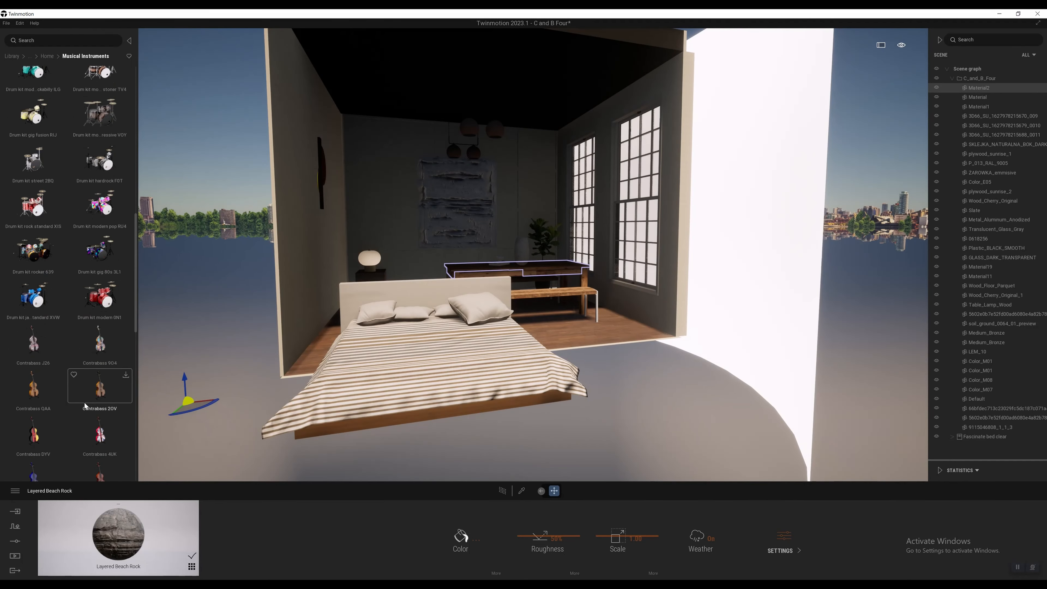
{"action": "left_click_drag", "start_coordinate": [114, 269], "coordinate": [596, 340]}
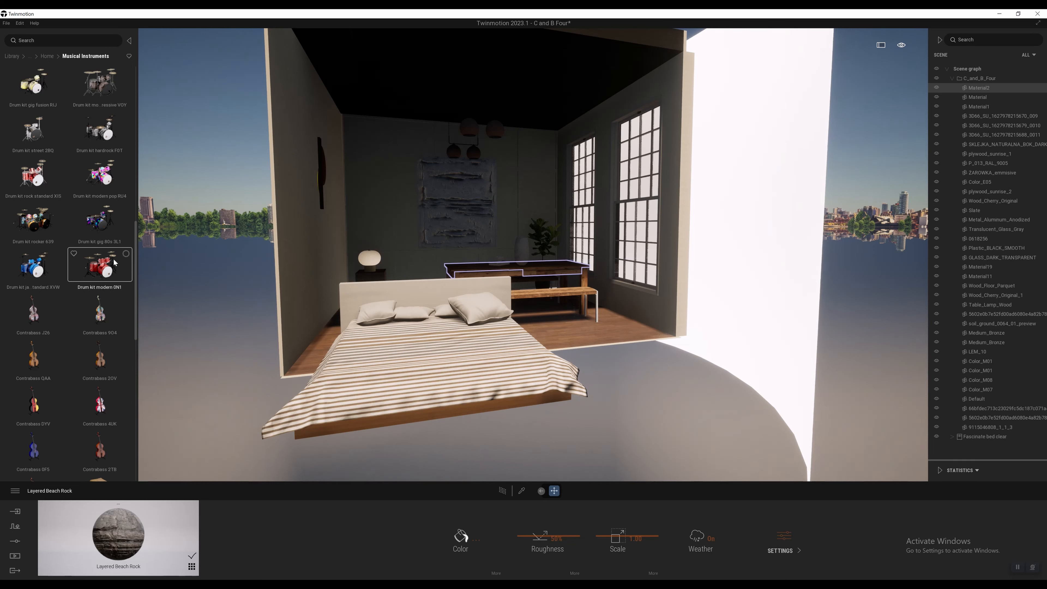
{"action": "left_click_drag", "start_coordinate": [116, 262], "coordinate": [594, 324]}
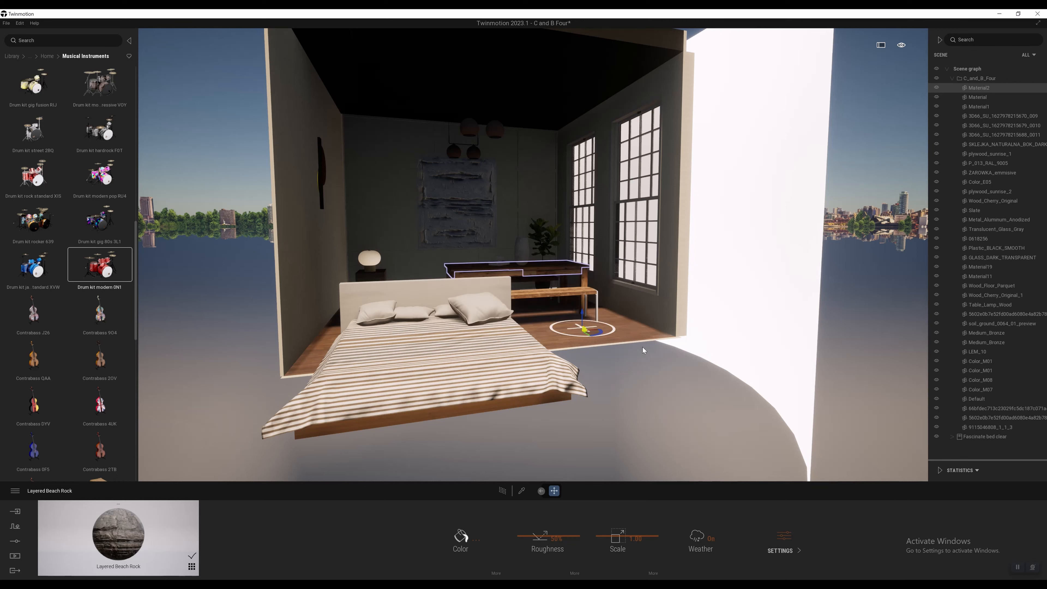
Step: Select the red drum kit and examine it up close and from the front
{"action": "scroll", "coordinate": [642, 347], "scroll_direction": "up", "scroll_amount": 4}
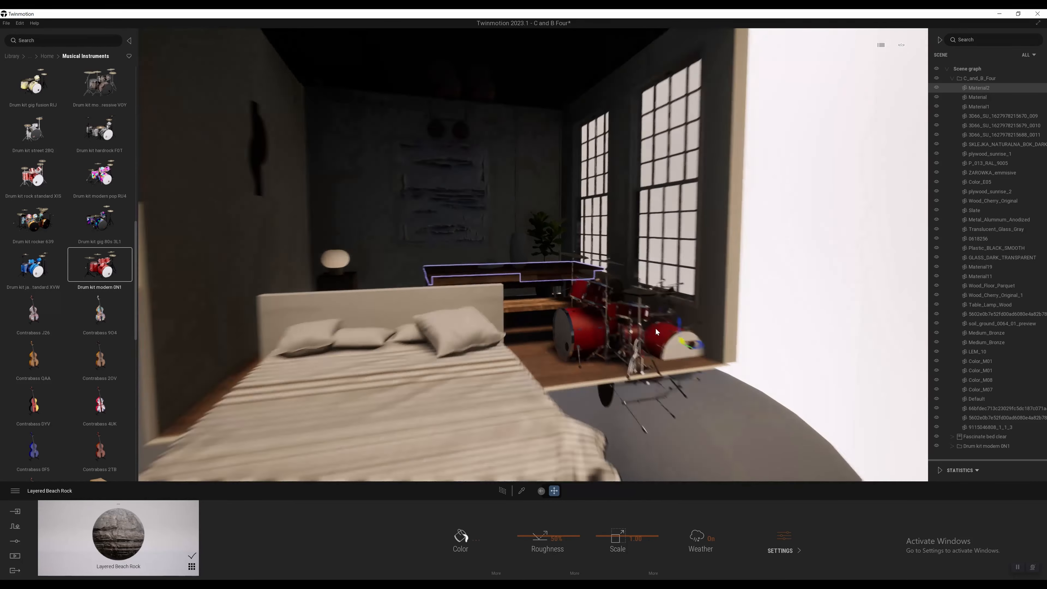
{"action": "middle_click_drag", "start_coordinate": [655, 327], "coordinate": [603, 348]}
{"action": "scroll", "coordinate": [603, 348], "scroll_direction": "up", "scroll_amount": 3}
{"action": "middle_click_drag", "start_coordinate": [535, 348], "coordinate": [535, 256]}
{"action": "scroll", "coordinate": [535, 347], "scroll_direction": "up", "scroll_amount": 3}
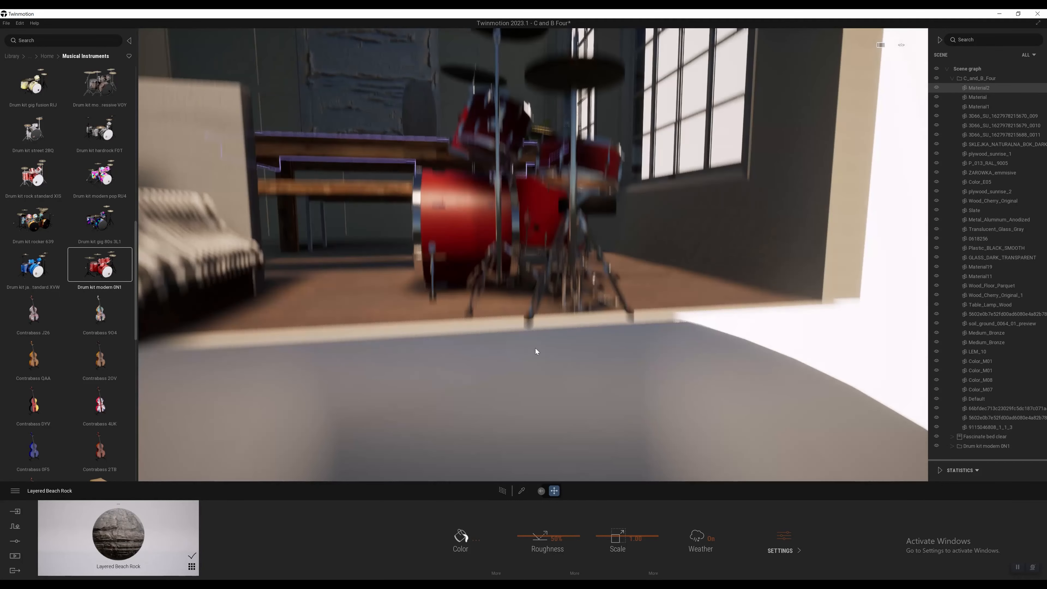
{"action": "middle_click_drag", "start_coordinate": [535, 348], "coordinate": [535, 441]}
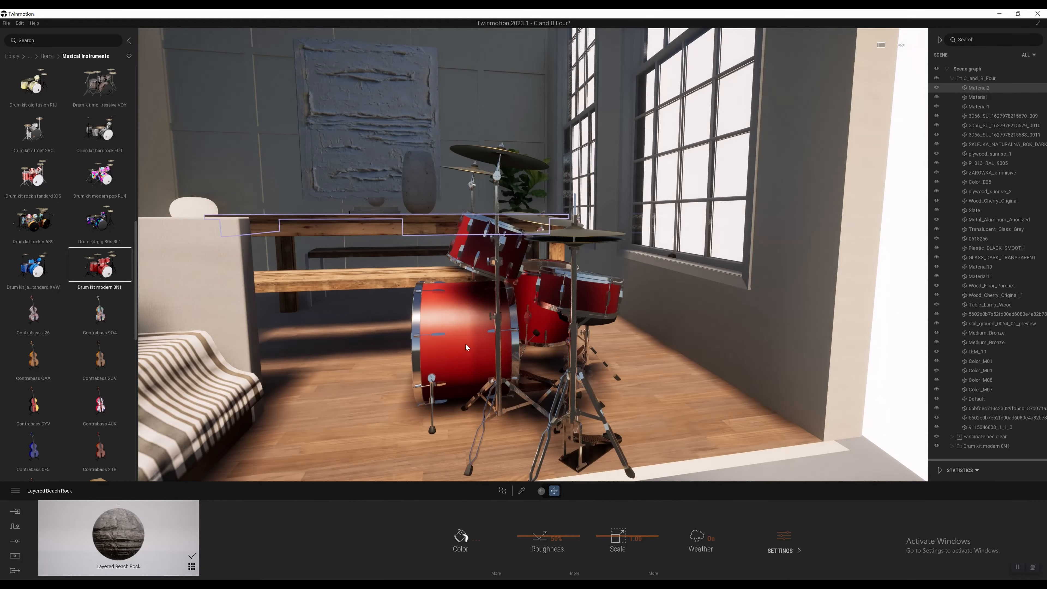
{"action": "left_click", "coordinate": [485, 345]}
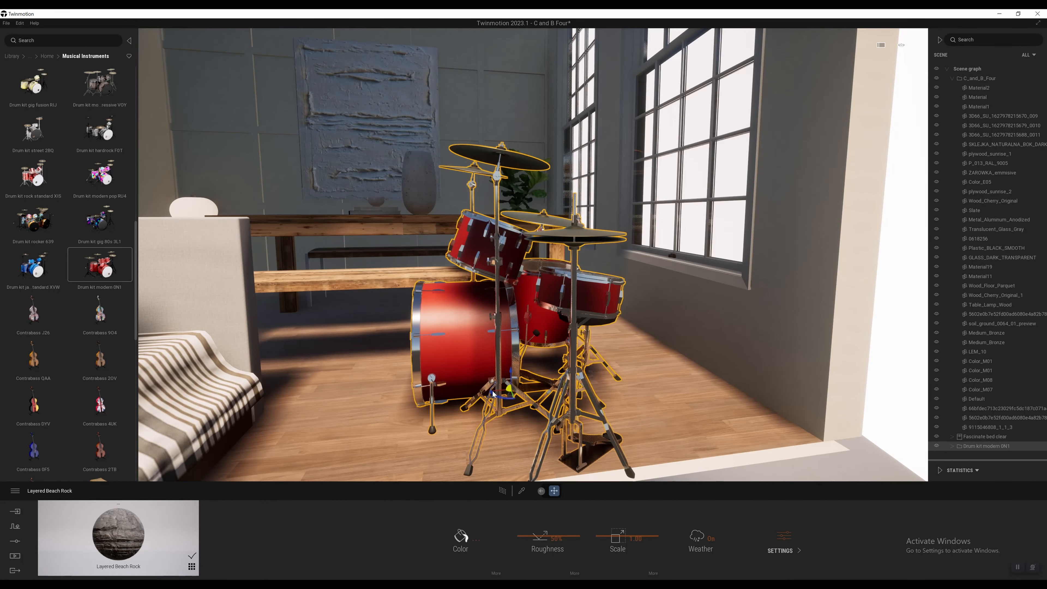
{"action": "scroll", "coordinate": [495, 347], "scroll_direction": "down", "scroll_amount": 4}
{"action": "left_click_drag", "start_coordinate": [505, 351], "coordinate": [539, 357]}
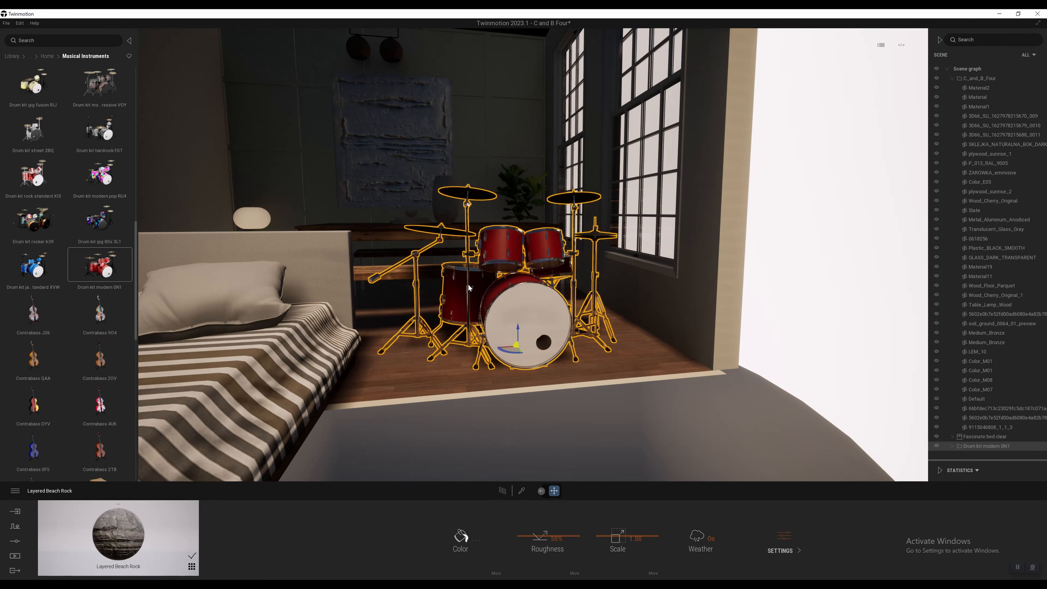
{"action": "scroll", "coordinate": [468, 285], "scroll_direction": "down", "scroll_amount": 5}
{"action": "scroll", "coordinate": [468, 284], "scroll_direction": "up", "scroll_amount": 5}
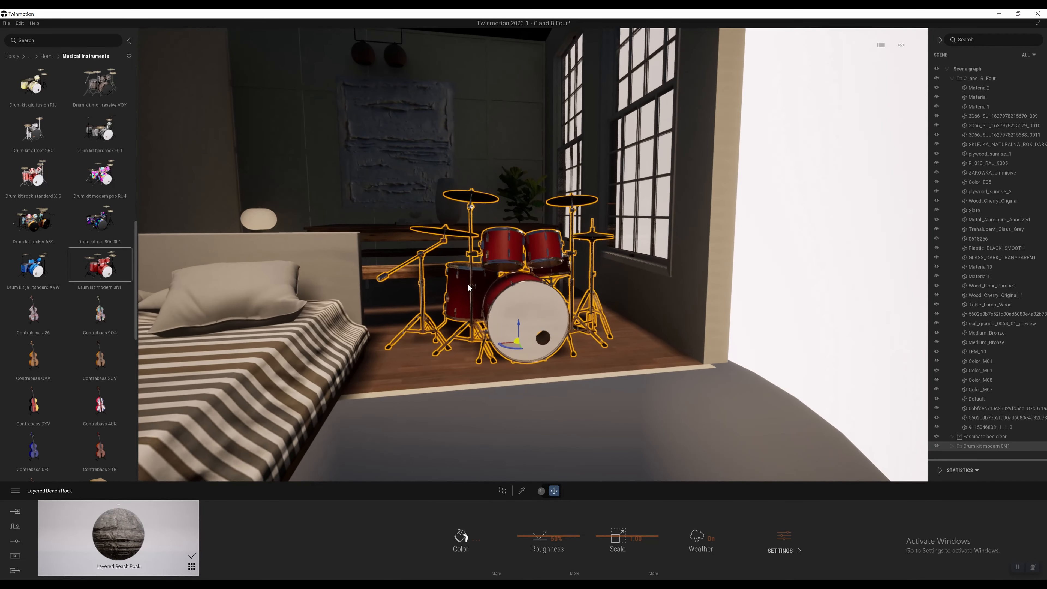
Step: Delete the red drum kit from the room and bring the bed back into view
{"action": "key", "text": "Delete"}
{"action": "key", "text": "s"}
{"action": "key", "text": "a"}
{"action": "key", "text": "w"}
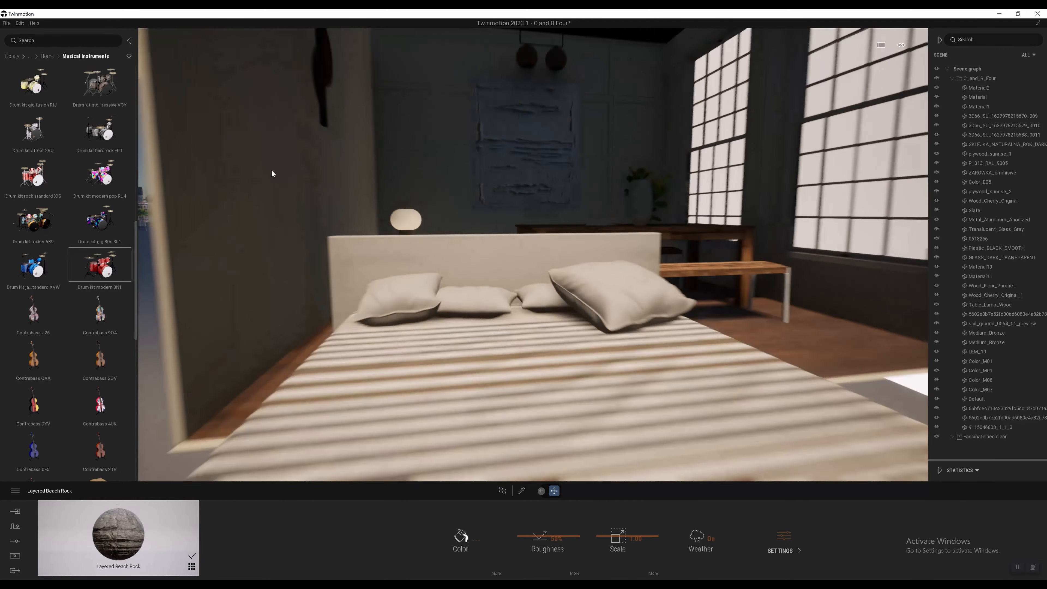
Step: Look through the Food models in the Kitchen category of the Home objects
{"action": "left_click", "coordinate": [46, 56]}
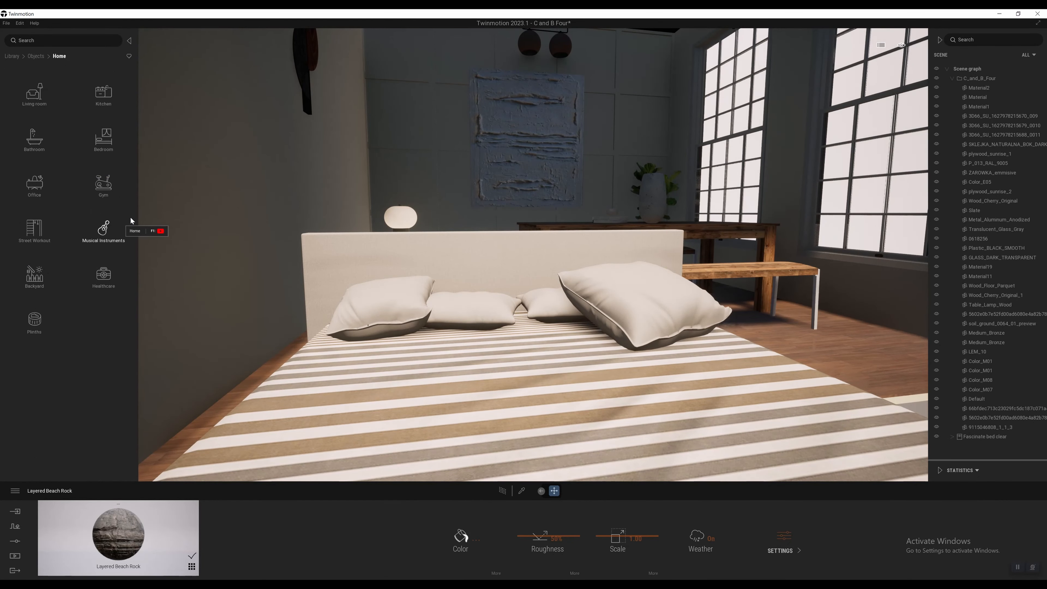
{"action": "left_click", "coordinate": [109, 94]}
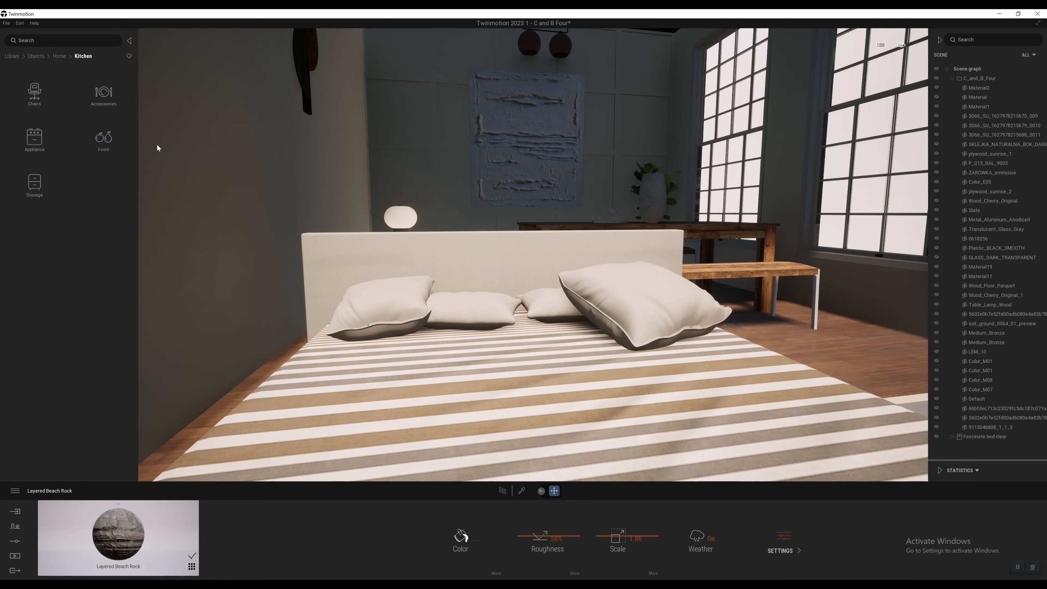
{"action": "left_click", "coordinate": [99, 138]}
{"action": "scroll", "coordinate": [86, 188], "scroll_direction": "down", "scroll_amount": 10}
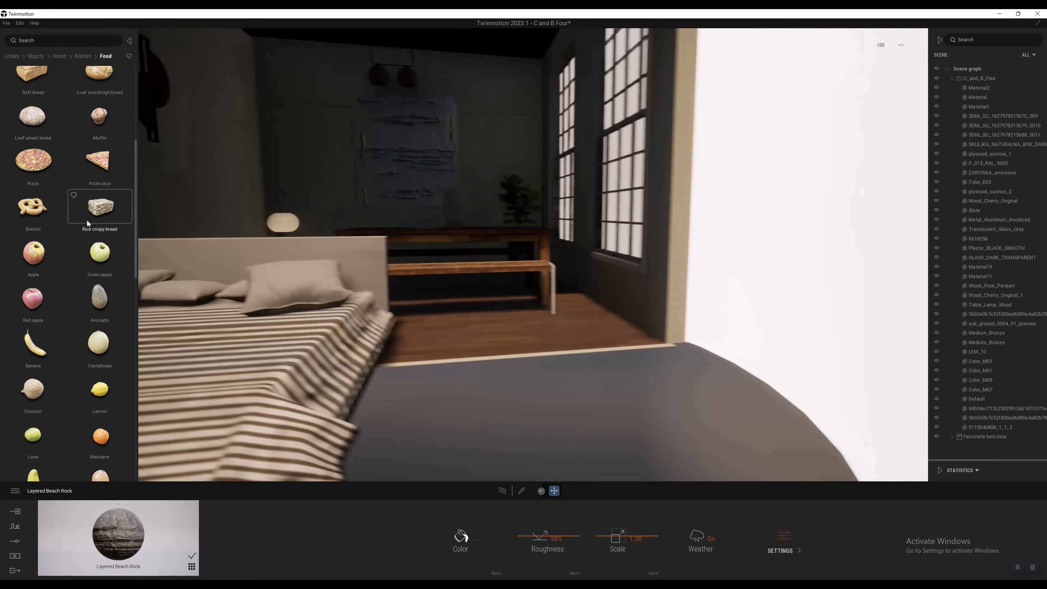
{"action": "scroll", "coordinate": [71, 374], "scroll_direction": "up", "scroll_amount": 10}
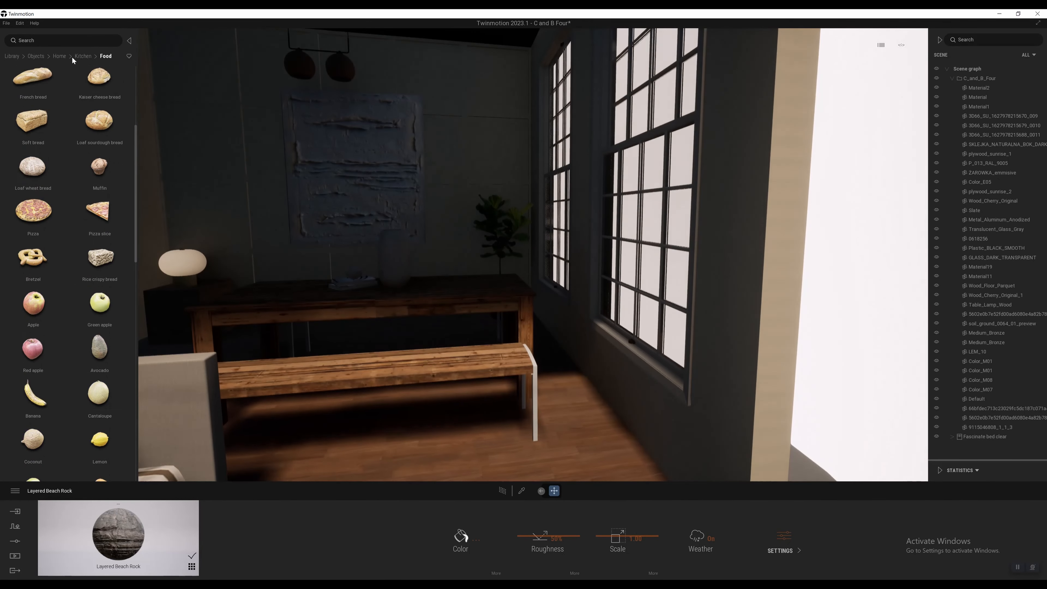
Step: Look through the Kitchen Accessories models, from plate sets and knives down to faucets and drinking glasses
{"action": "left_click", "coordinate": [81, 56]}
{"action": "left_click", "coordinate": [103, 94]}
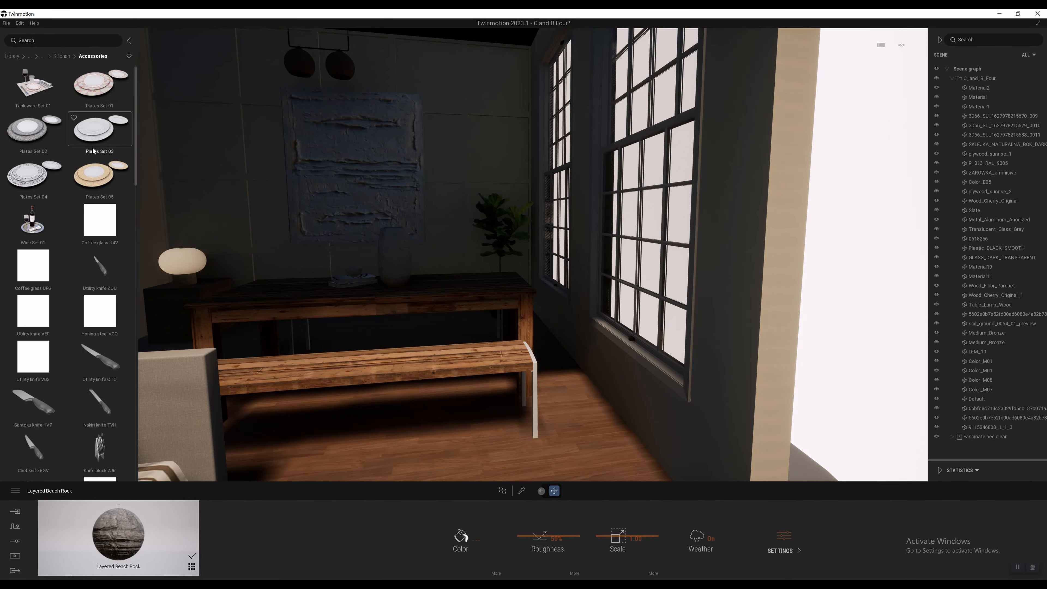
{"action": "scroll", "coordinate": [86, 296], "scroll_direction": "down", "scroll_amount": 6}
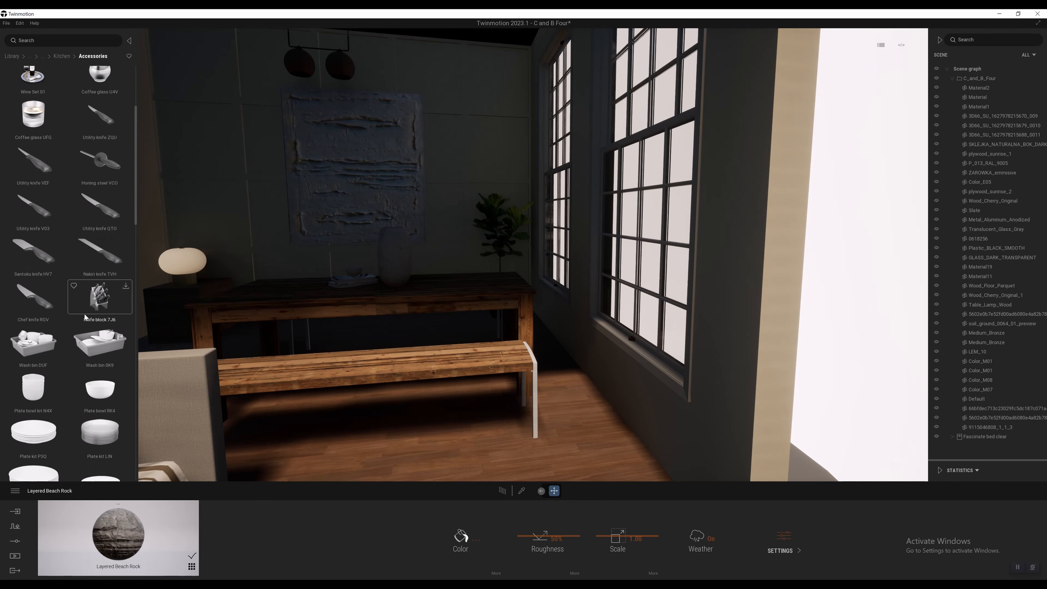
{"action": "scroll", "coordinate": [78, 354], "scroll_direction": "down", "scroll_amount": 10}
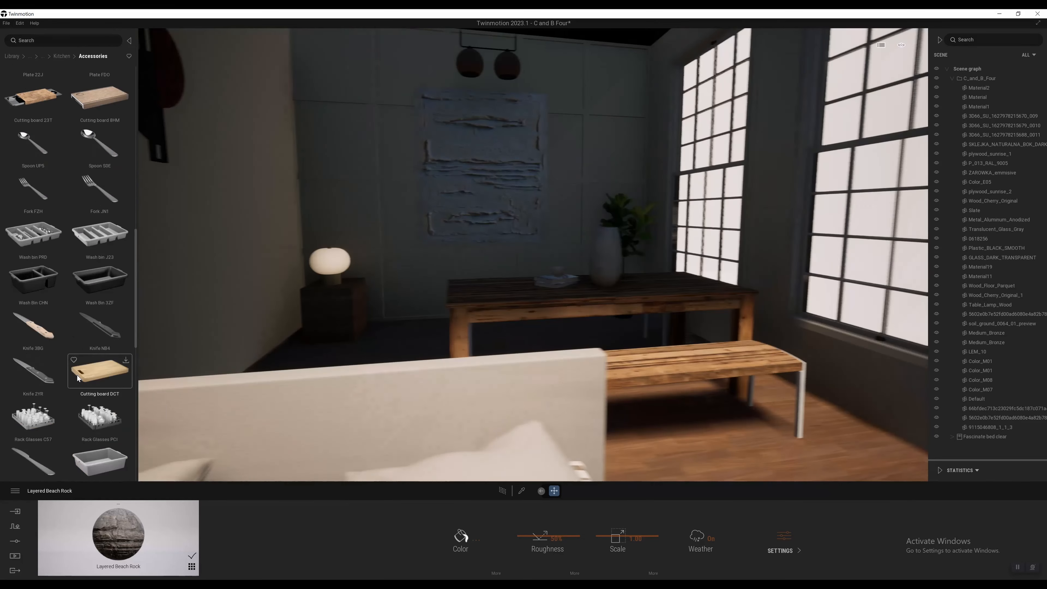
{"action": "scroll", "coordinate": [72, 377], "scroll_direction": "down", "scroll_amount": 5}
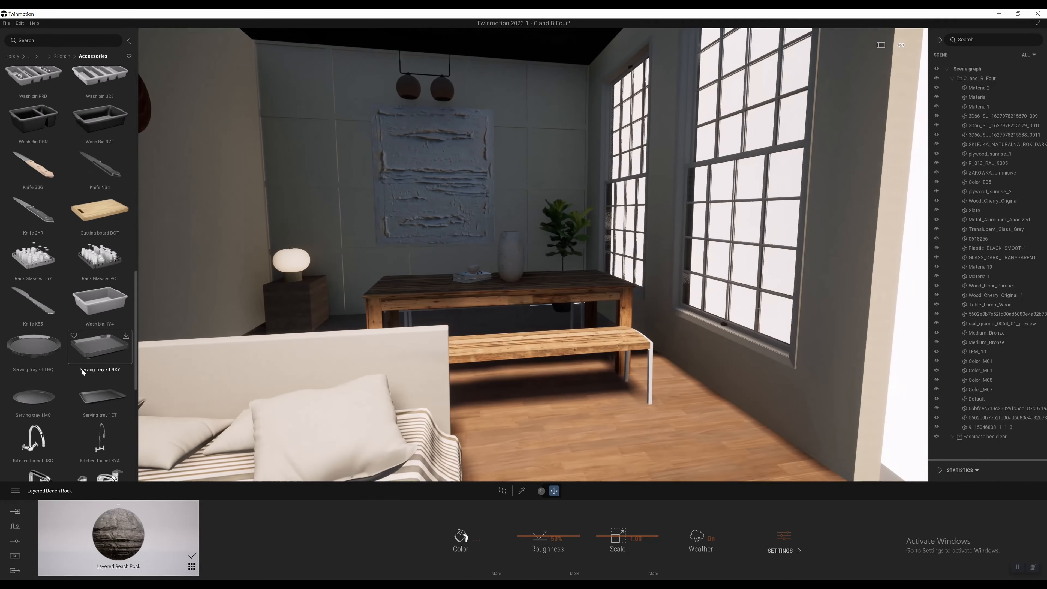
{"action": "scroll", "coordinate": [85, 371], "scroll_direction": "down", "scroll_amount": 4}
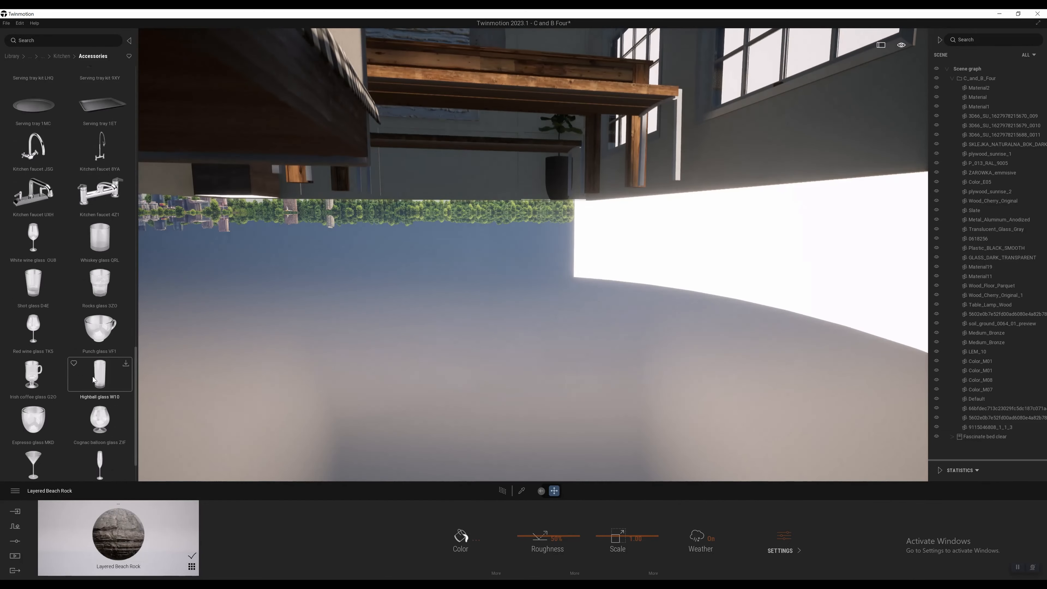
{"action": "scroll", "coordinate": [93, 378], "scroll_direction": "down", "scroll_amount": 2}
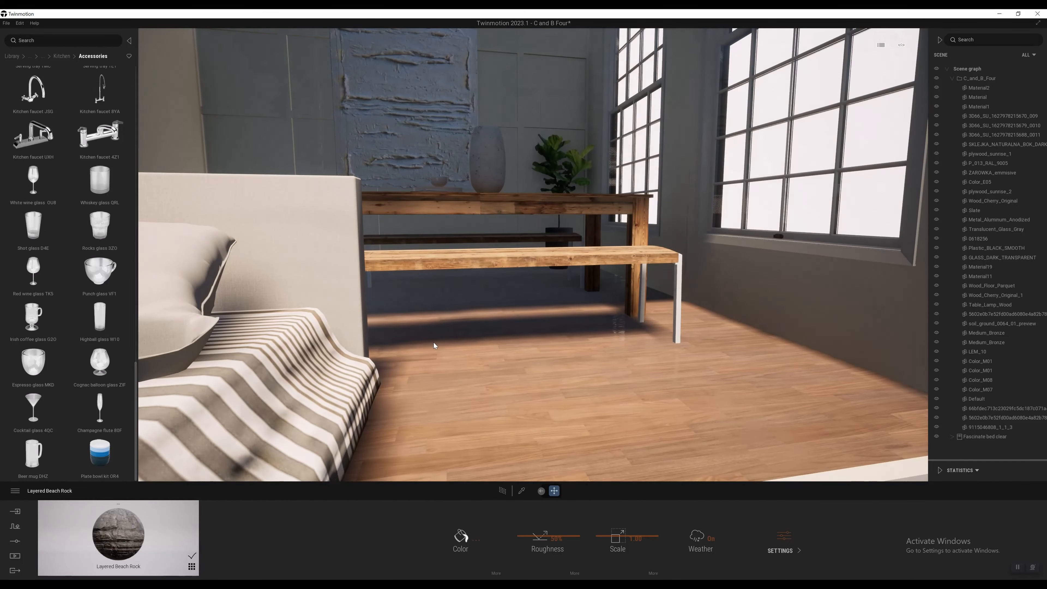
{"action": "key", "text": "s"}
{"action": "key", "text": "w"}
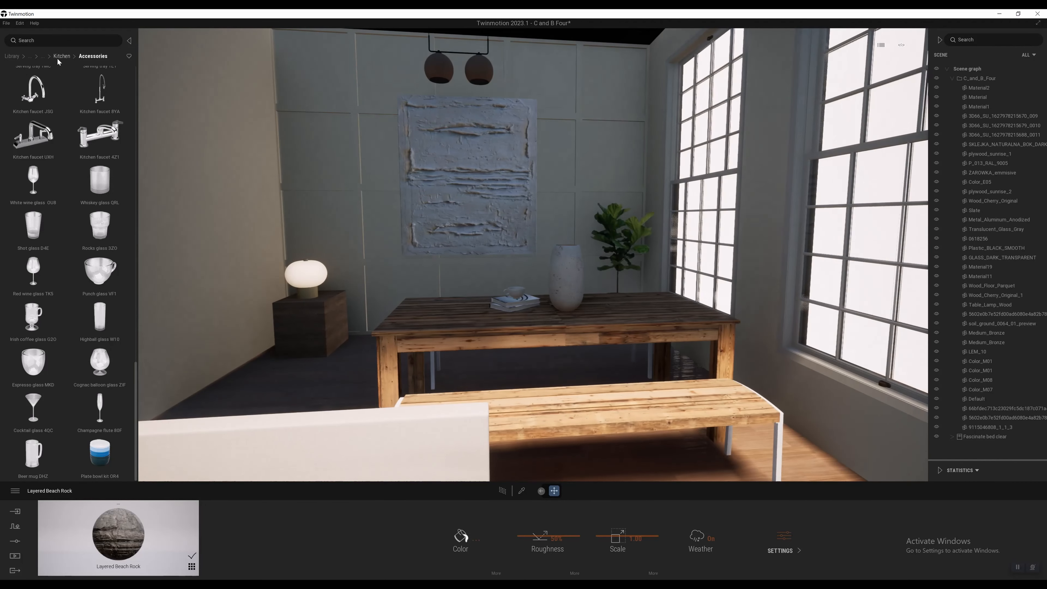
Step: Return to the Home object categories and look through the Living room chairs
{"action": "left_click", "coordinate": [57, 57]}
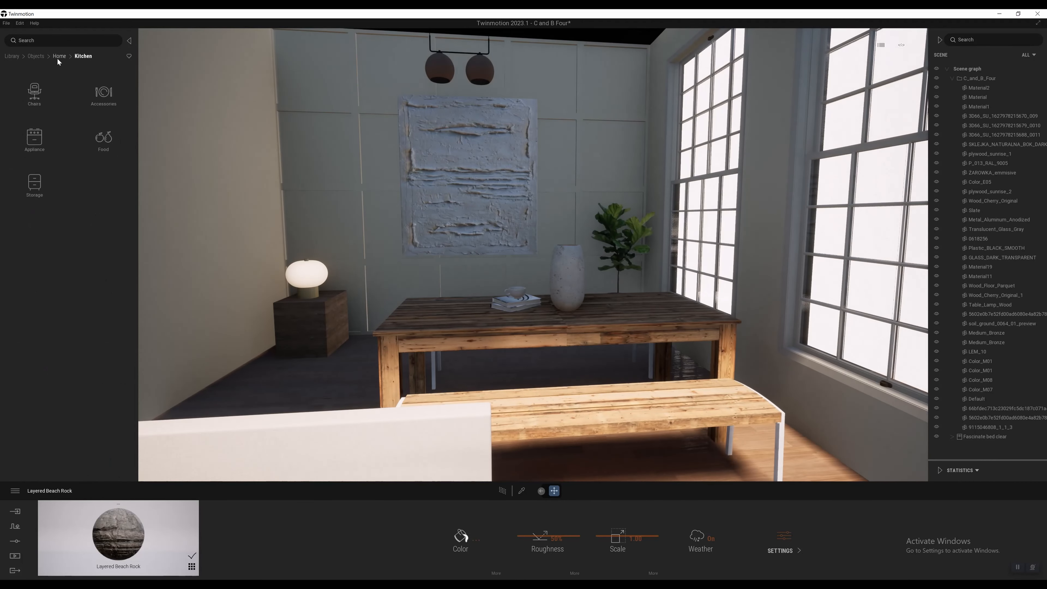
{"action": "left_click", "coordinate": [99, 98]}
{"action": "left_click", "coordinate": [42, 56]}
{"action": "left_click", "coordinate": [34, 100]}
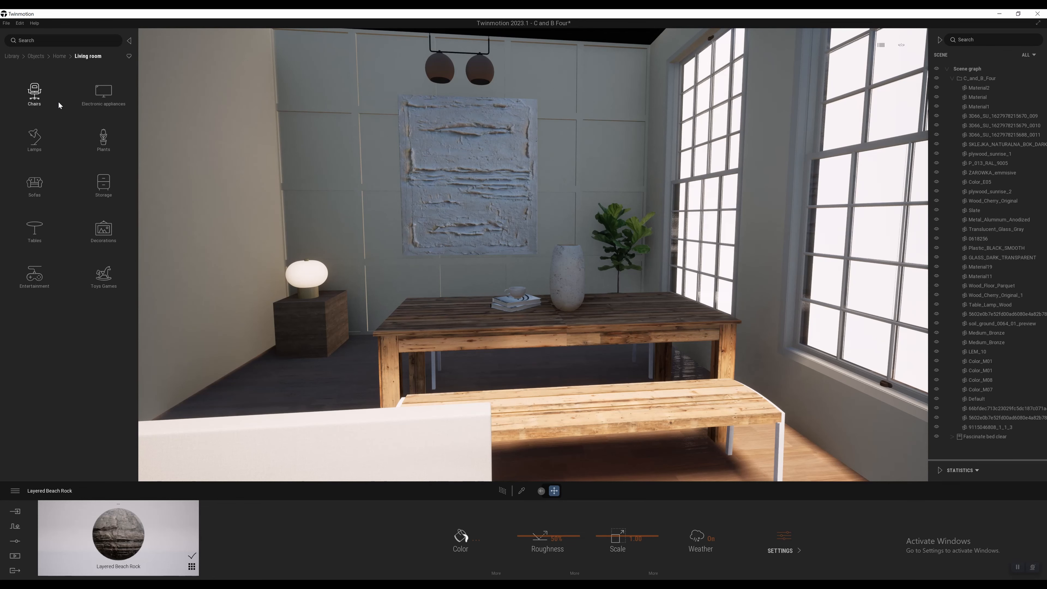
{"action": "left_click", "coordinate": [44, 105]}
{"action": "scroll", "coordinate": [82, 259], "scroll_direction": "down", "scroll_amount": 3}
{"action": "scroll", "coordinate": [78, 261], "scroll_direction": "down", "scroll_amount": 12}
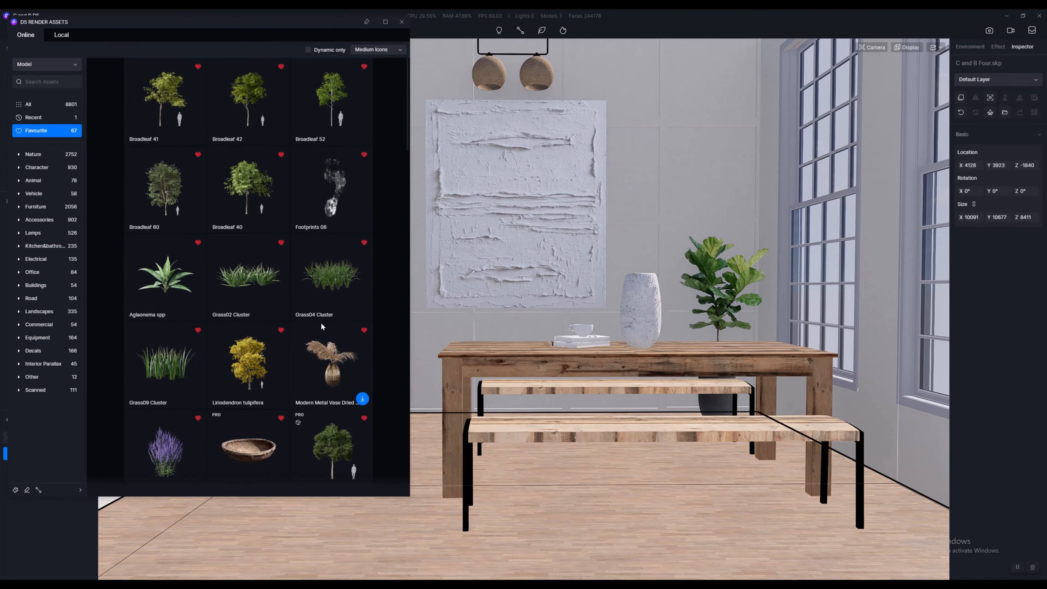
Step: Switch to D5 Render and look through the Sofa models under Furniture in the online asset library
{"action": "left_click", "coordinate": [45, 208]}
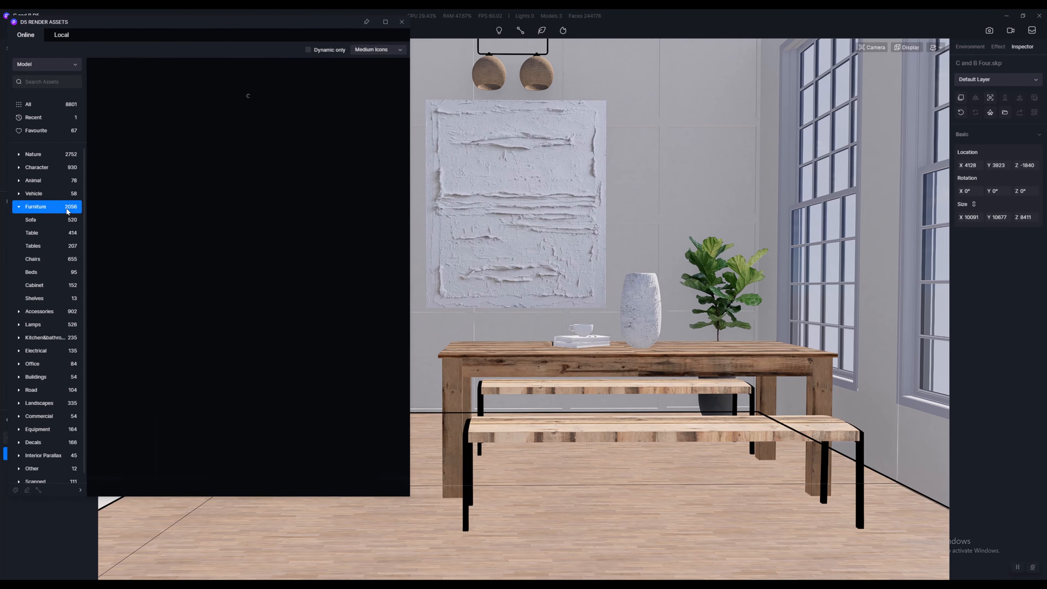
{"action": "left_click", "coordinate": [39, 224]}
{"action": "scroll", "coordinate": [248, 297], "scroll_direction": "down", "scroll_amount": 5}
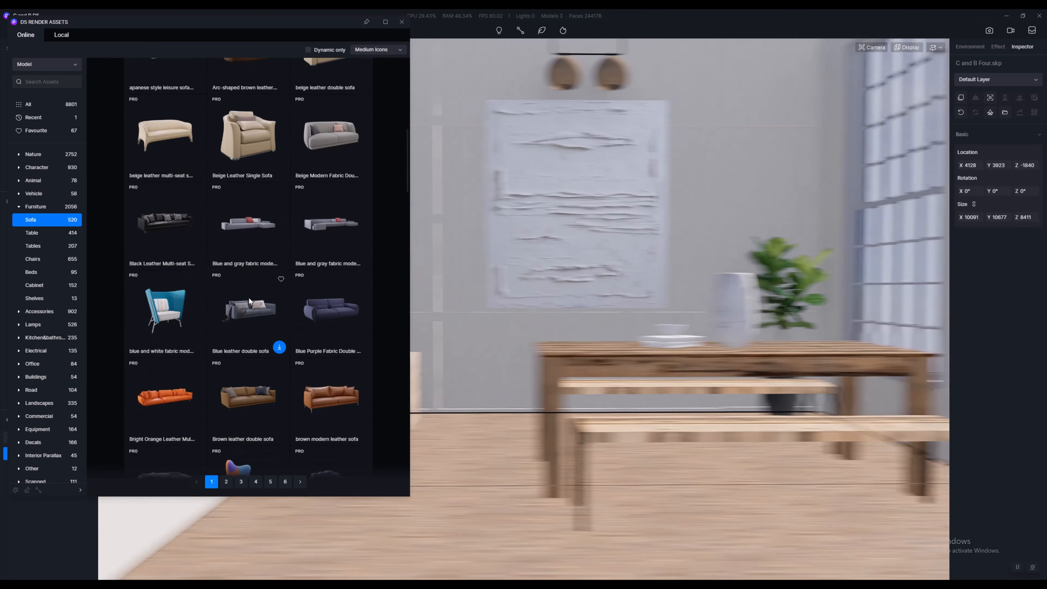
{"action": "scroll", "coordinate": [247, 305], "scroll_direction": "down", "scroll_amount": 15}
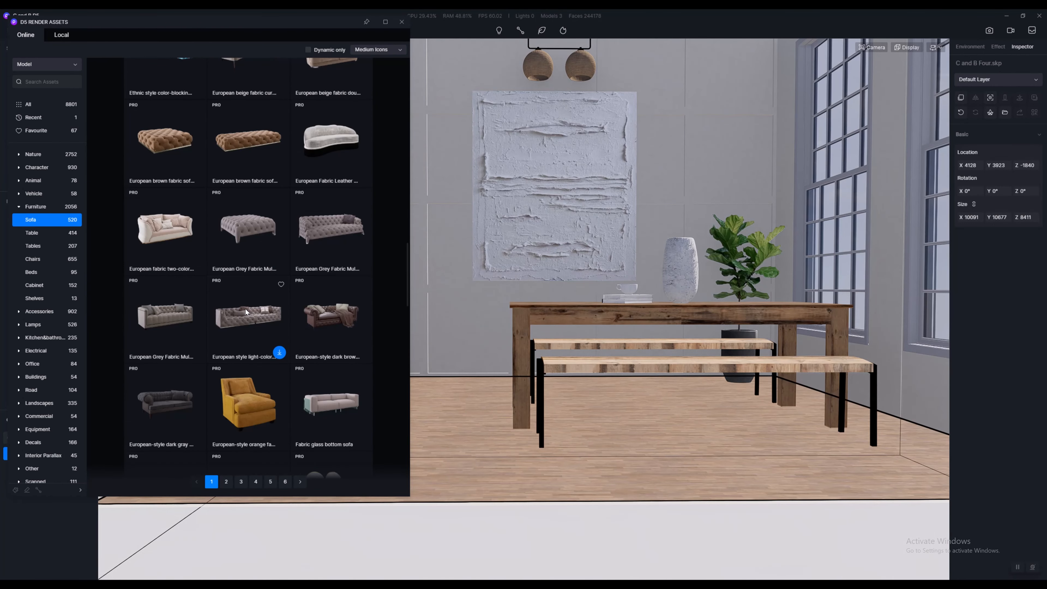
{"action": "scroll", "coordinate": [244, 308], "scroll_direction": "down", "scroll_amount": 3}
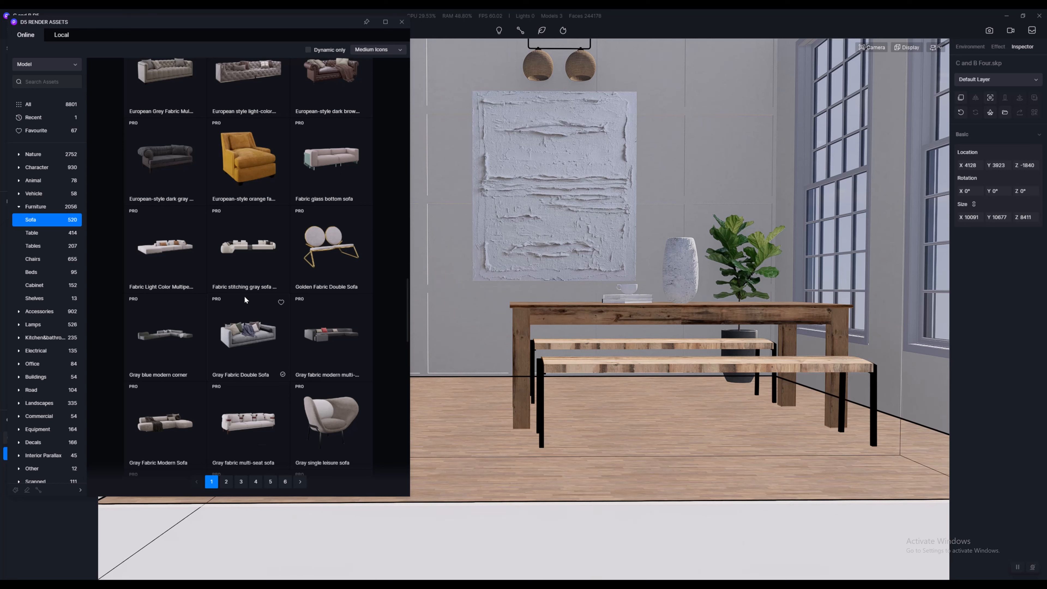
{"action": "scroll", "coordinate": [569, 354], "scroll_direction": "down", "scroll_amount": 3}
{"action": "scroll", "coordinate": [550, 347], "scroll_direction": "up", "scroll_amount": 3}
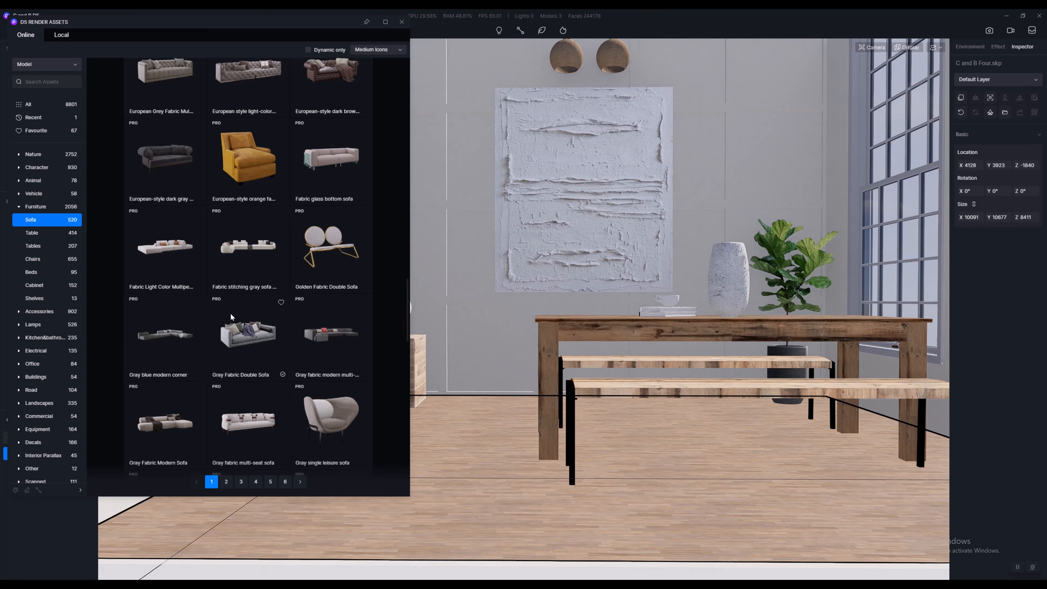
Step: Look through the Ornaments models under Accessories in the online asset library
{"action": "left_click", "coordinate": [40, 311]}
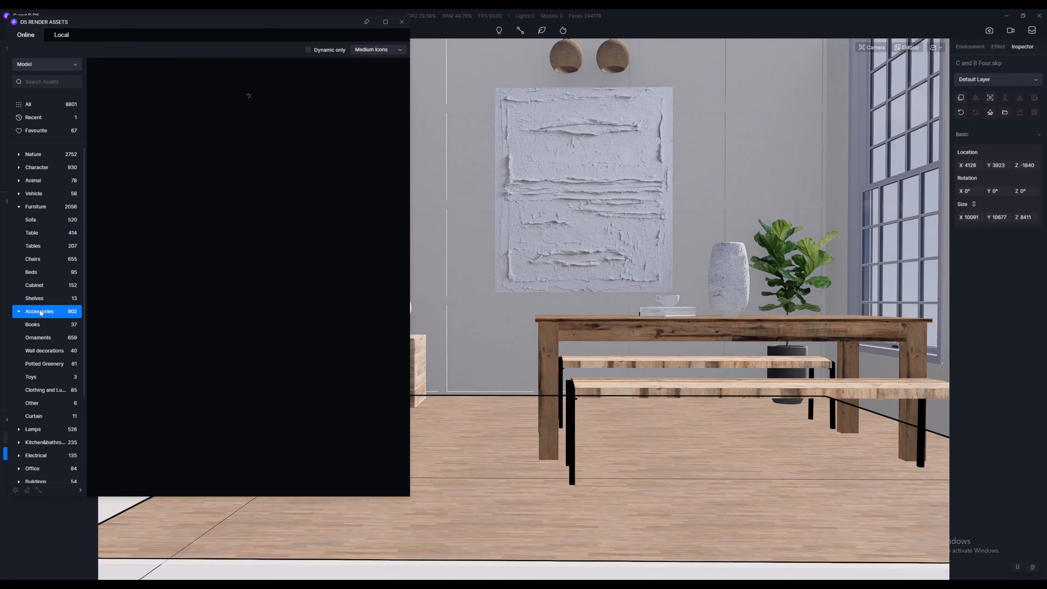
{"action": "left_click", "coordinate": [37, 337]}
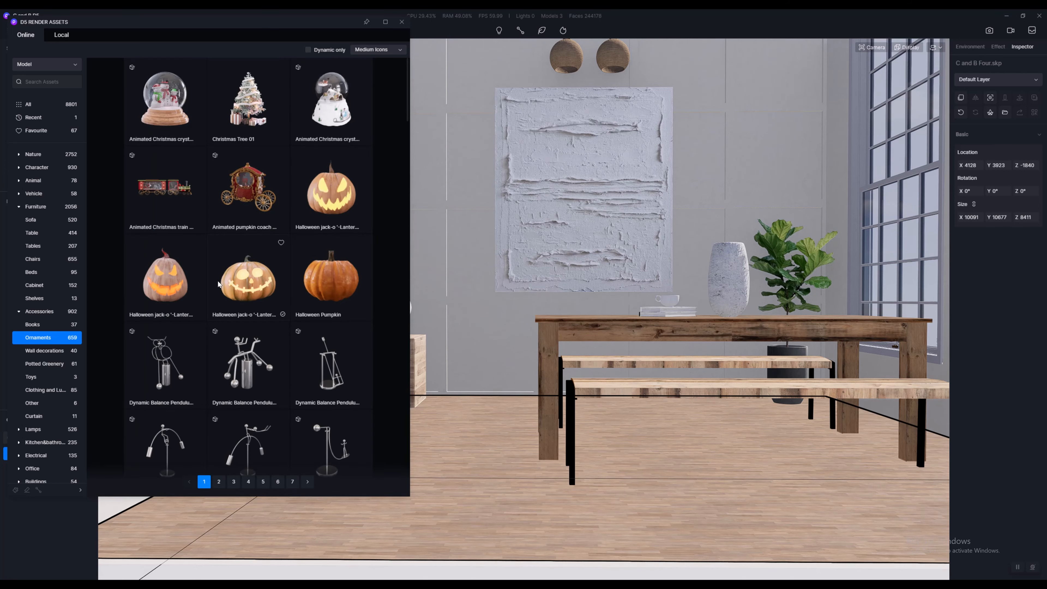
{"action": "scroll", "coordinate": [276, 301], "scroll_direction": "down", "scroll_amount": 15}
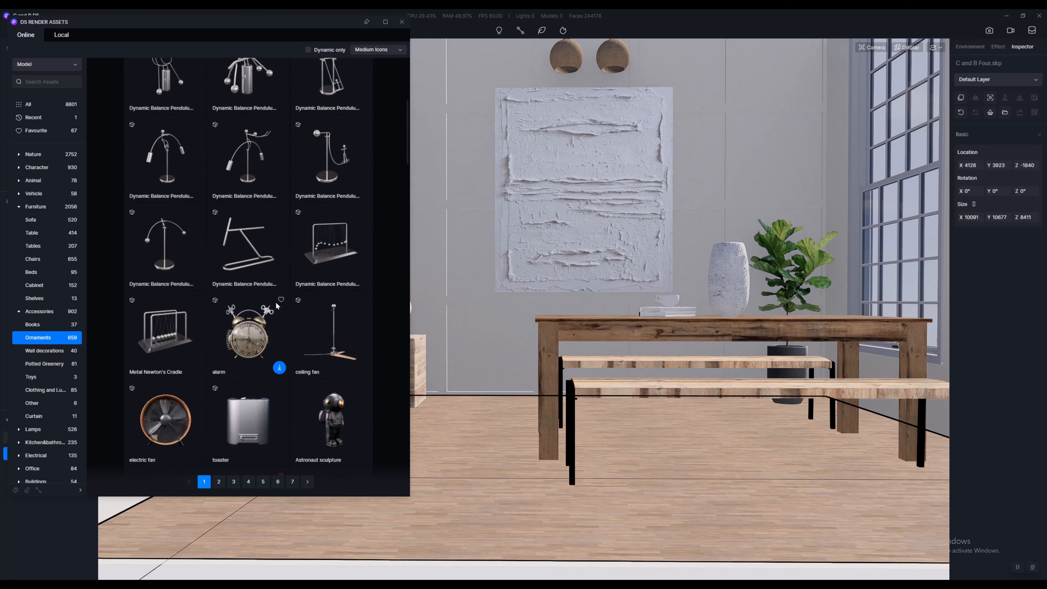
{"action": "scroll", "coordinate": [265, 319], "scroll_direction": "down", "scroll_amount": 10}
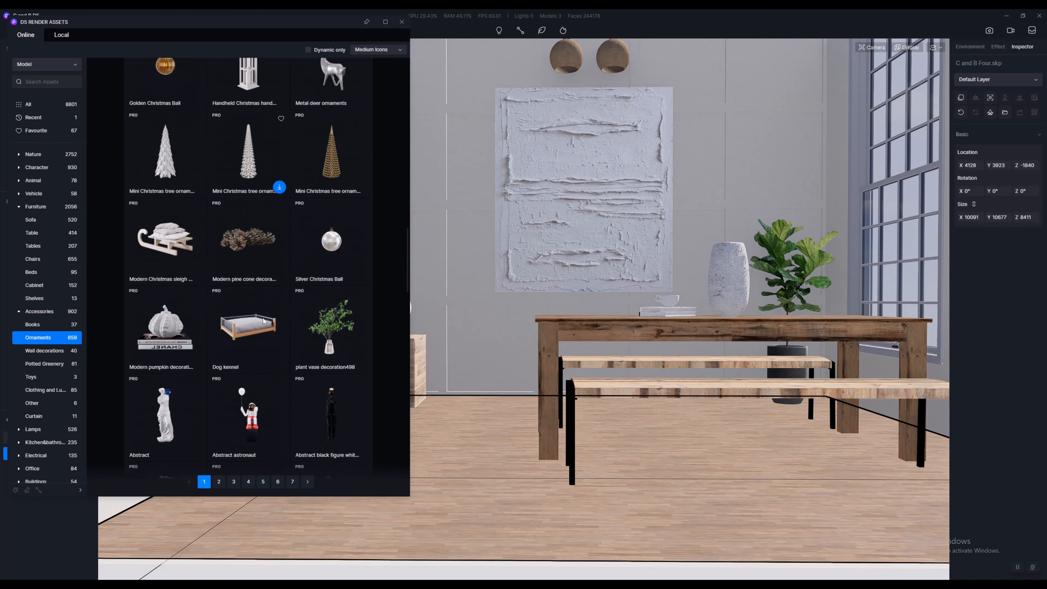